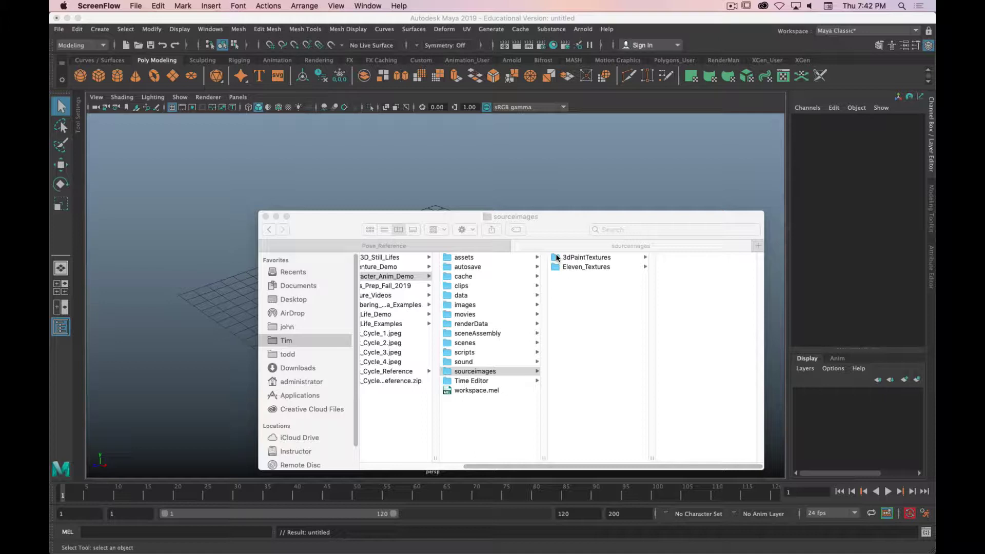
Examine the contents of the scenes and sourceimages folders inside the Character_Anim_Demo project
left_click_drag(554, 227, 519, 163)
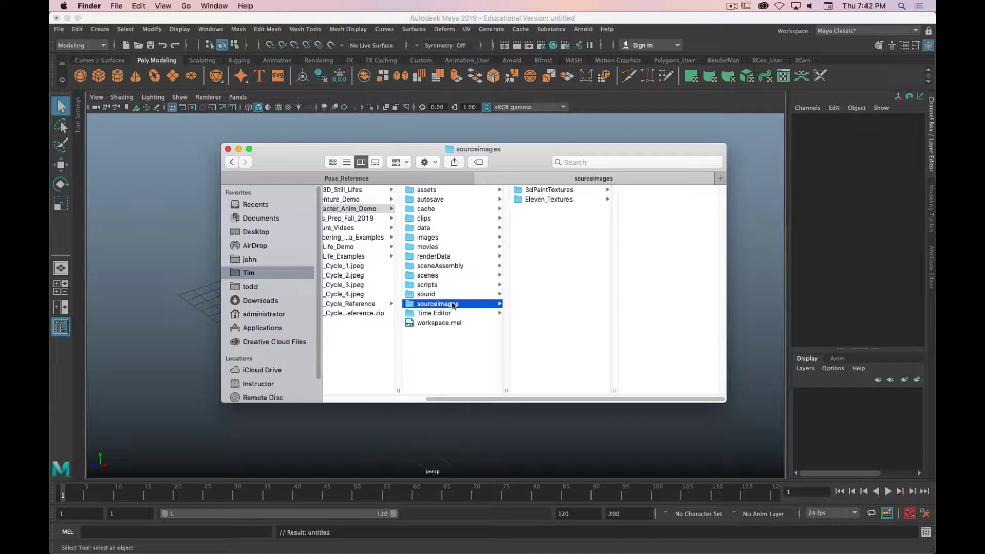
left_click(431, 275)
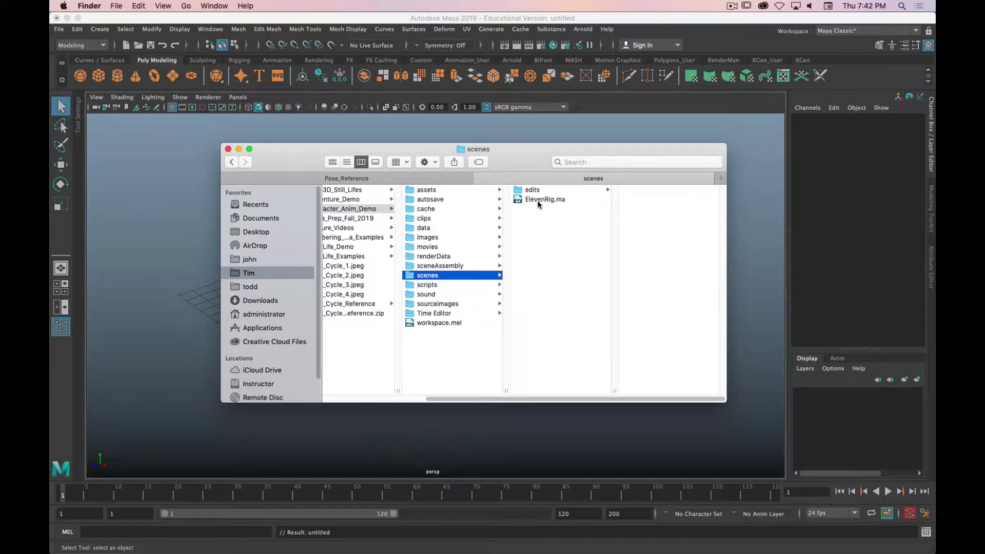
left_click(444, 304)
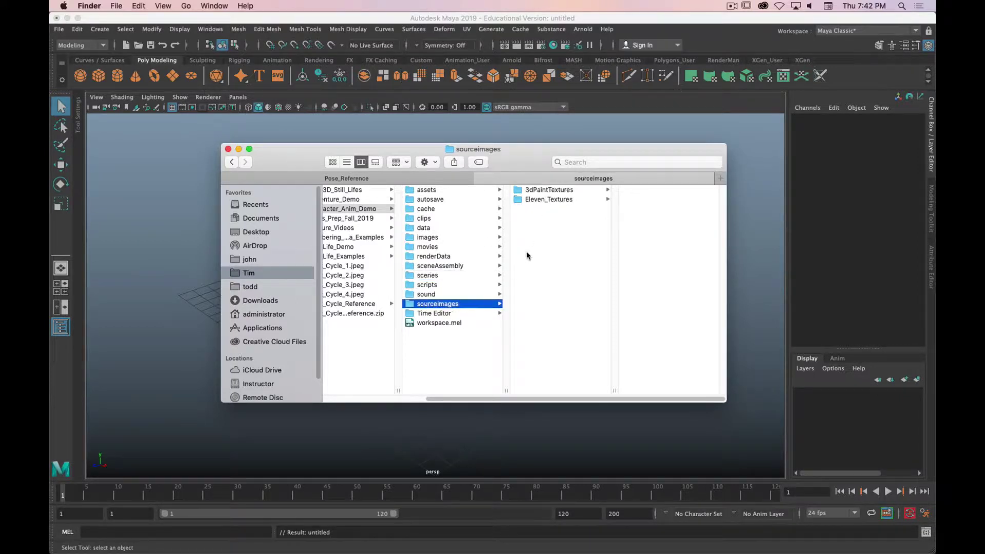
left_click_drag(487, 168, 610, 212)
Switch to Maya and open the Project Window to review the current project's name, location and folder structure
left_click(475, 18)
left_click(60, 30)
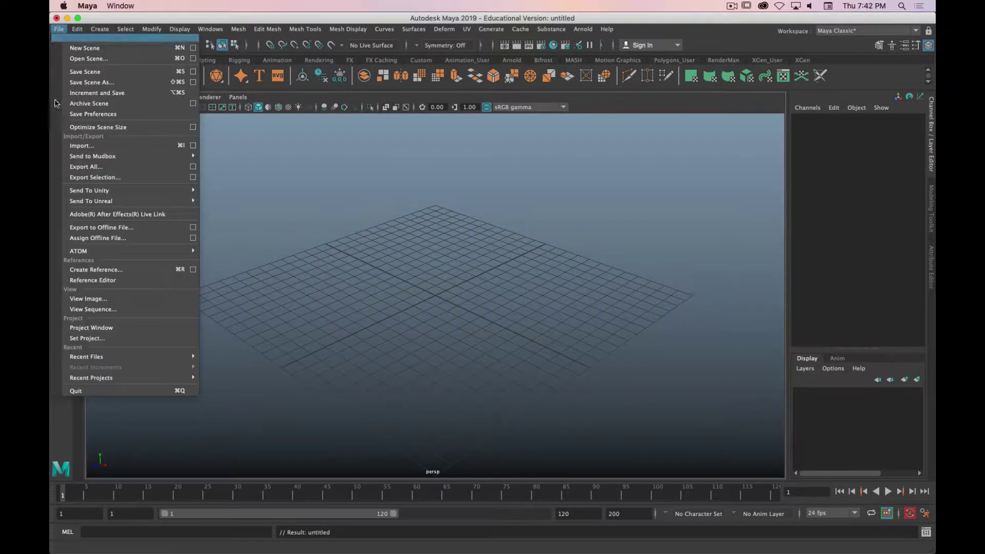
left_click(100, 327)
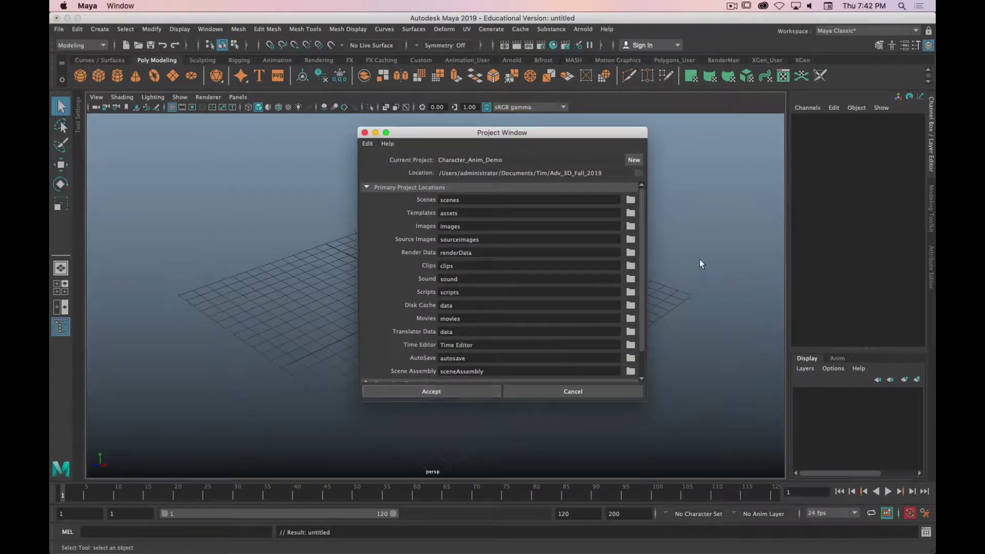
Return to Finder and check where the rig scene file and the texture folders sit within the Character_Anim_Demo project
key("super+Tab")
left_click_drag(636, 193, 602, 144)
left_click_drag(606, 394, 578, 394)
left_click(581, 271)
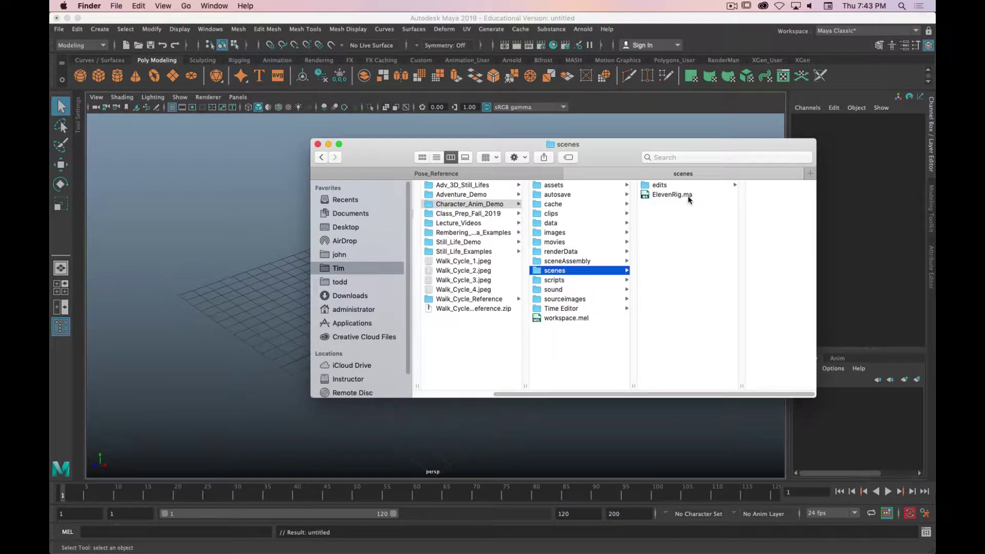
left_click(586, 299)
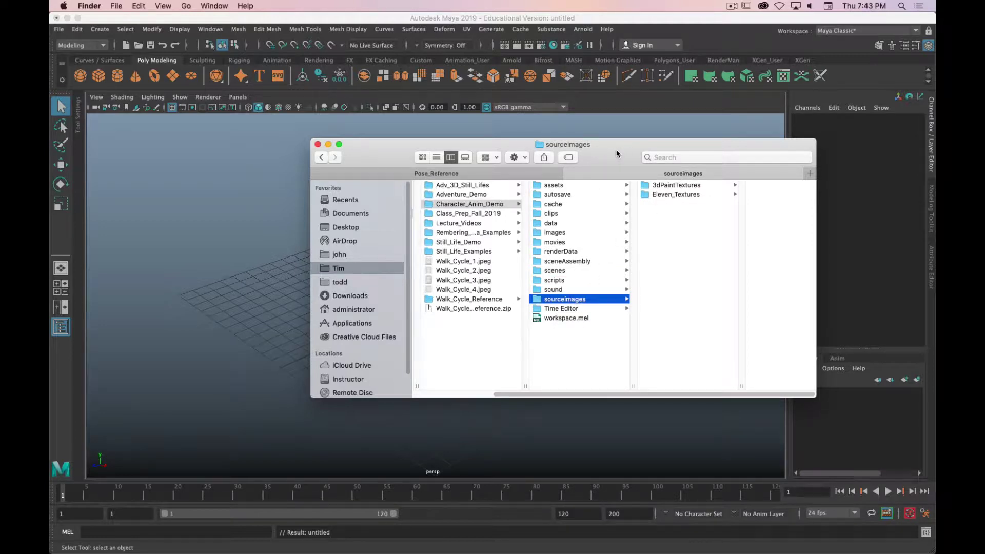
left_click_drag(613, 158, 49, 210)
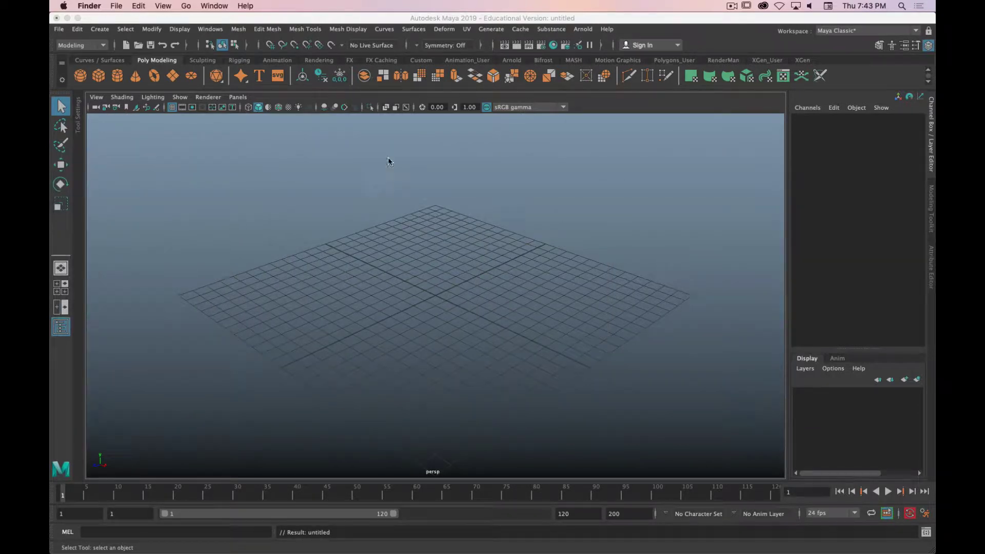
Switch to Maya and set the current project to the Character_Anim_Demo folder
left_click(337, 18)
left_click(57, 30)
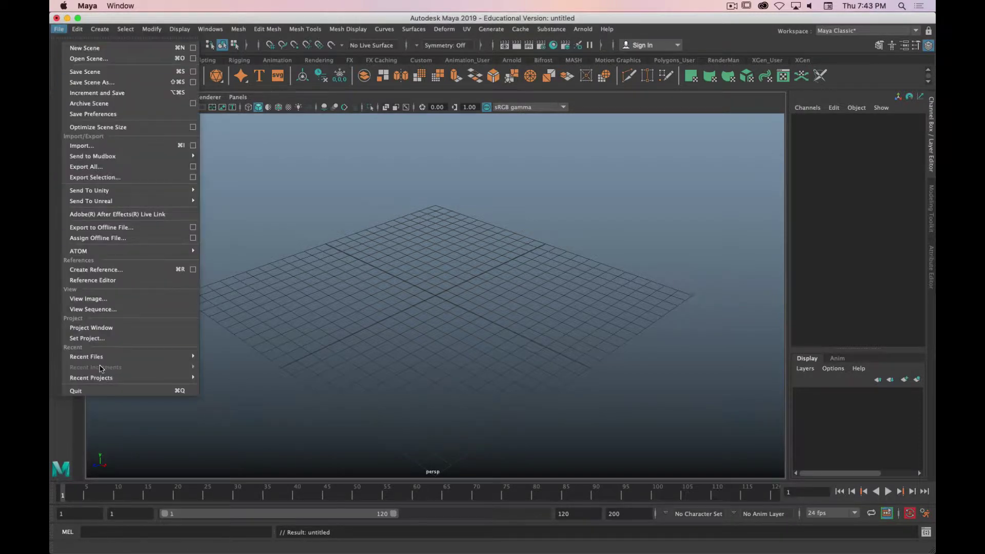
left_click(87, 338)
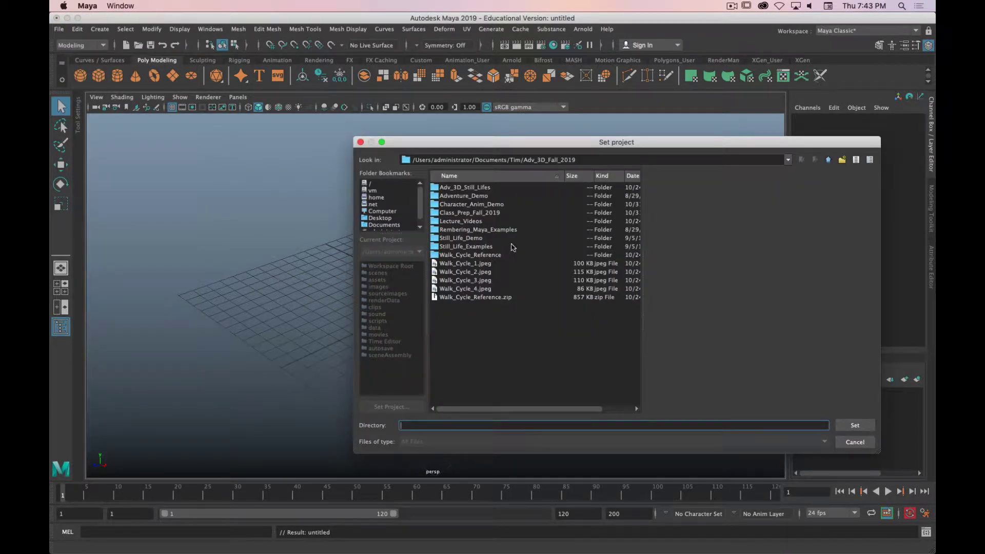
left_click(471, 204)
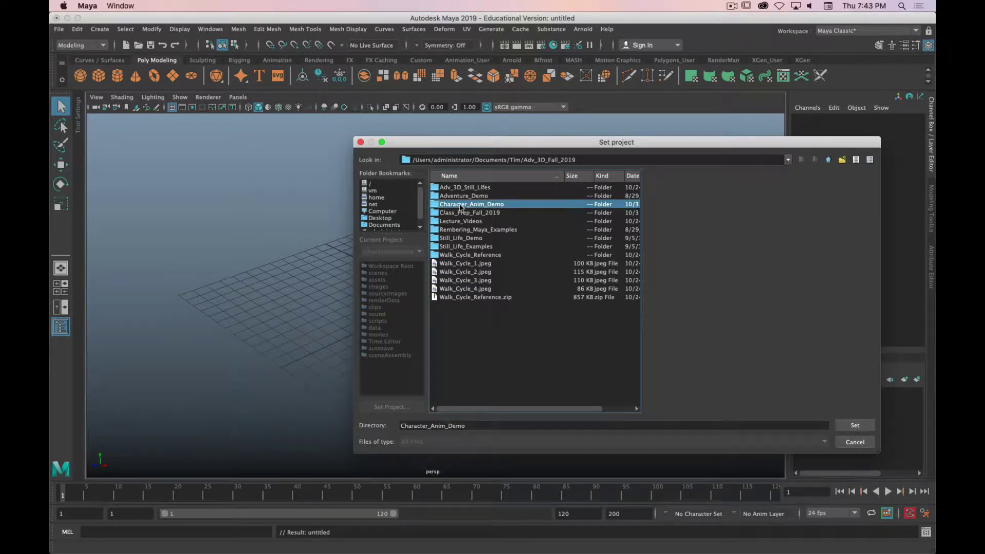
left_click(854, 425)
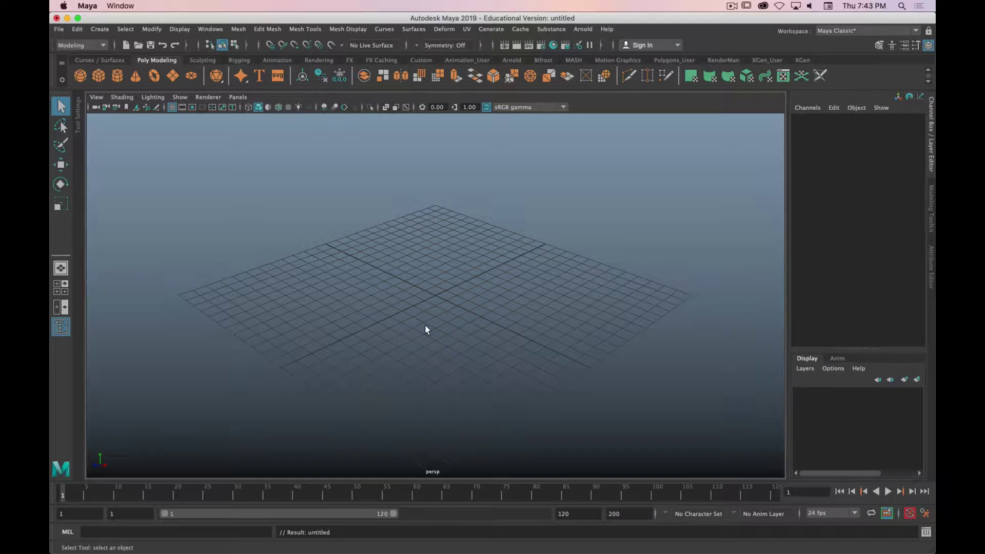
Open the ElevenRig.ma scene from the project's scenes folder, discarding the untitled scene's changes
key("super+o")
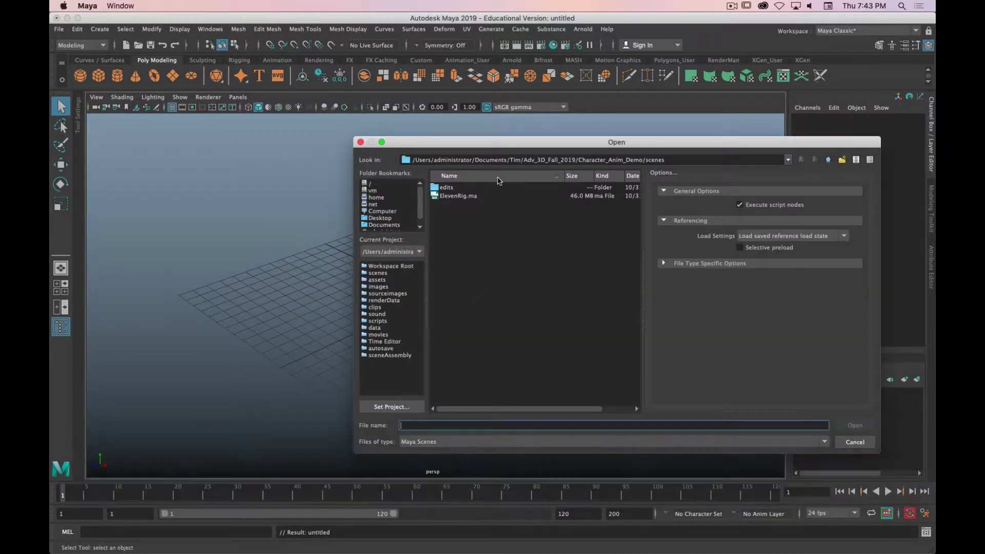
left_click(464, 198)
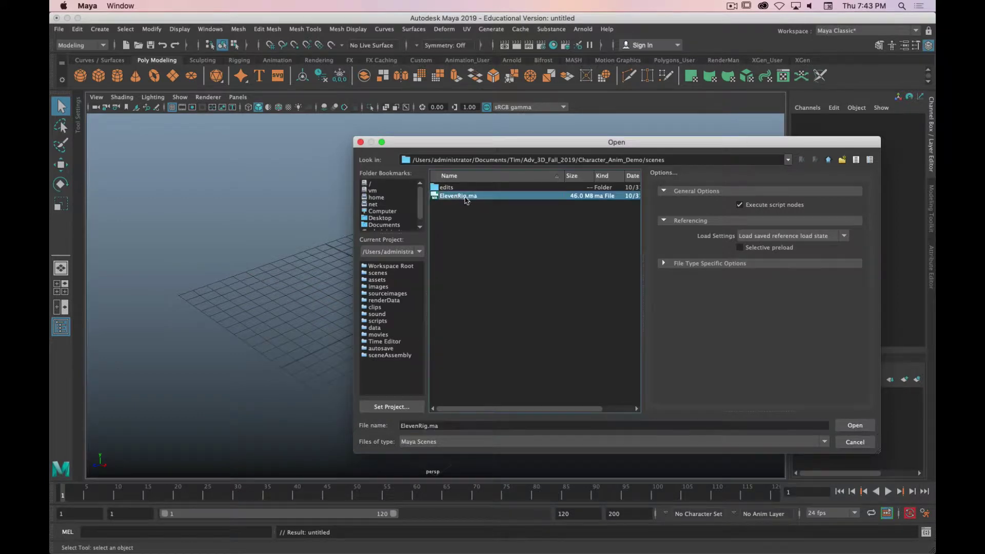
left_click(854, 425)
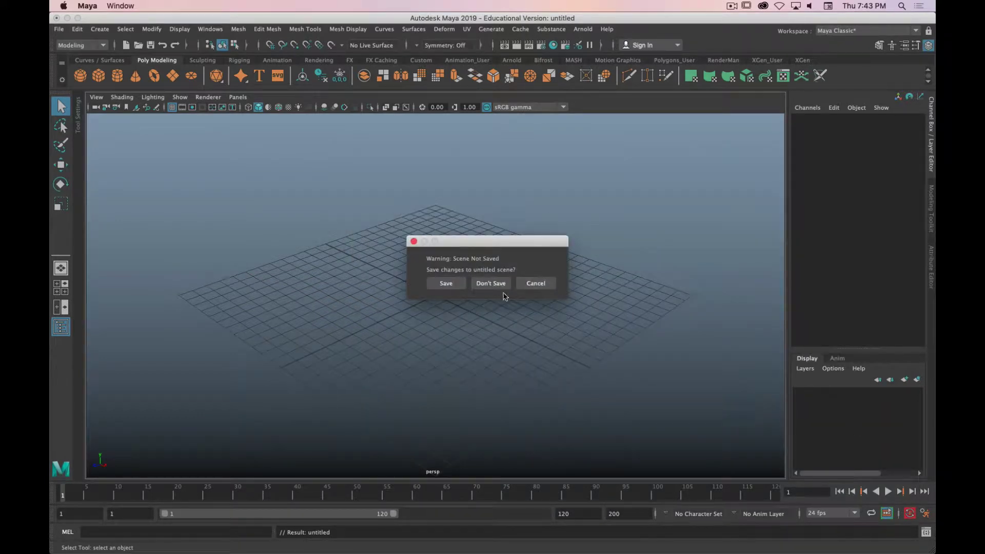
left_click(488, 284)
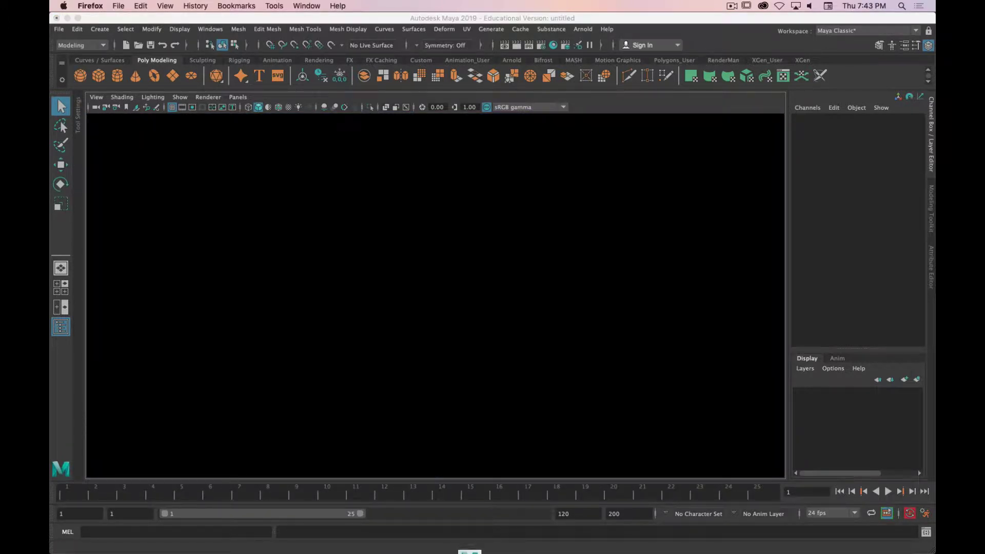
Switch to Firefox, search Google for "11secondclub" and open the 11 Second Club website
type("enl")
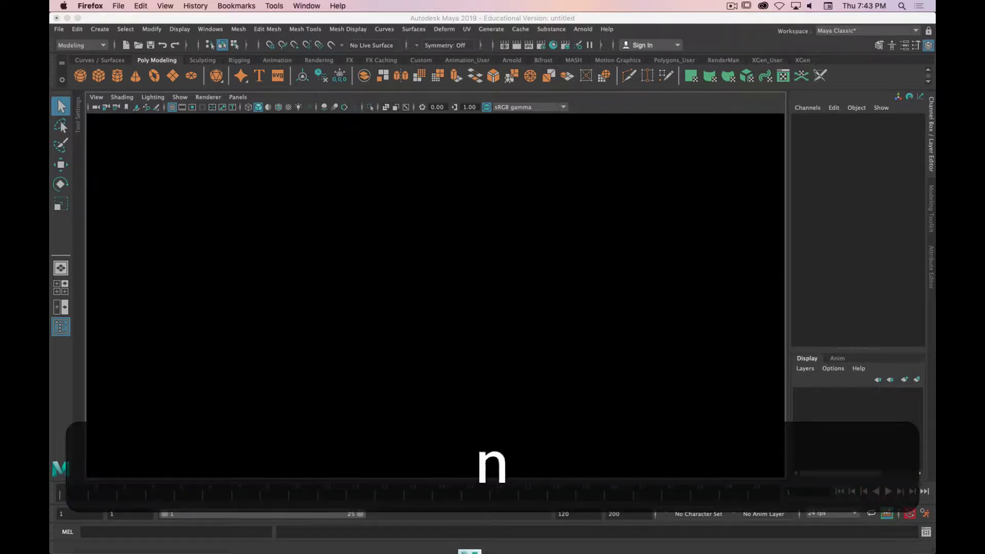
key("Return")
key("backslash")
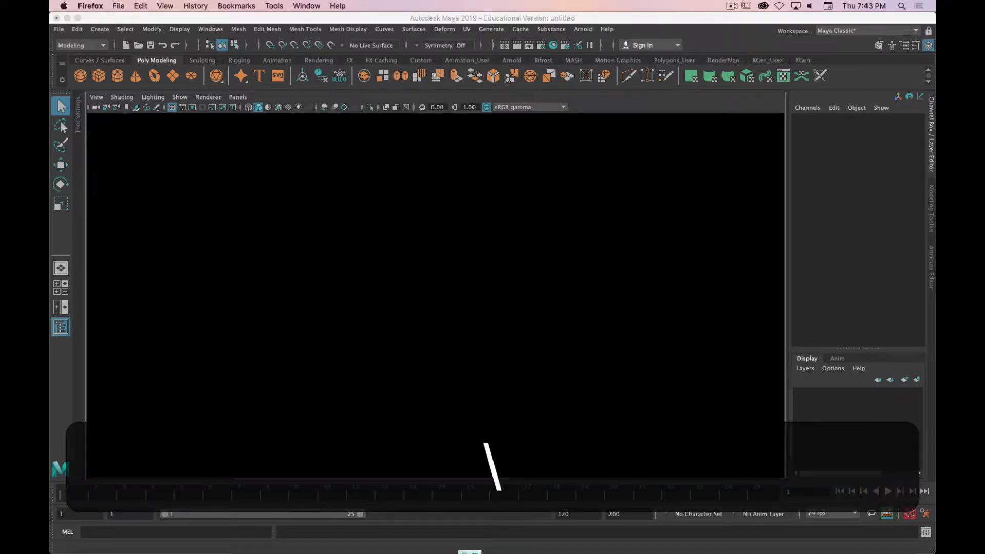
left_click_drag(49, 138, 815, 13)
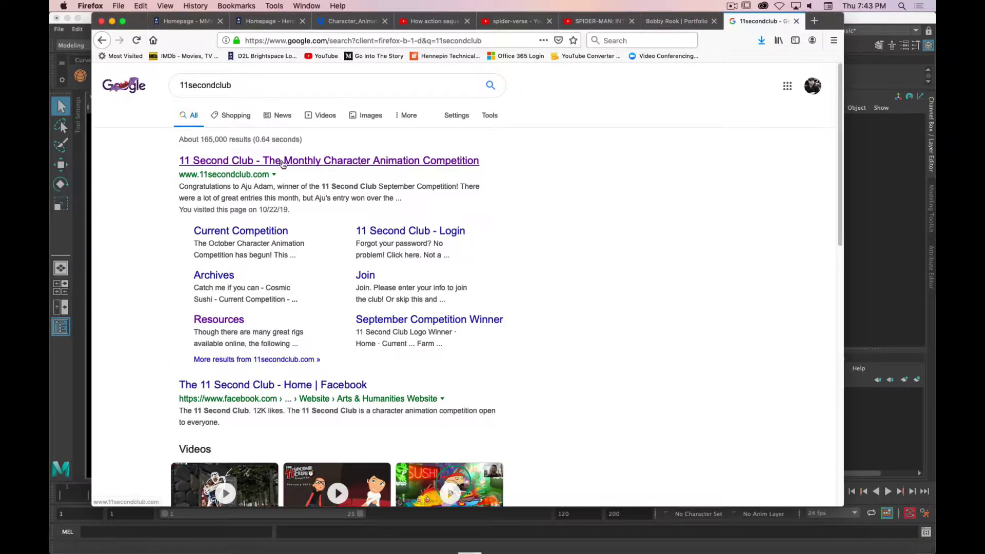
left_click(255, 175)
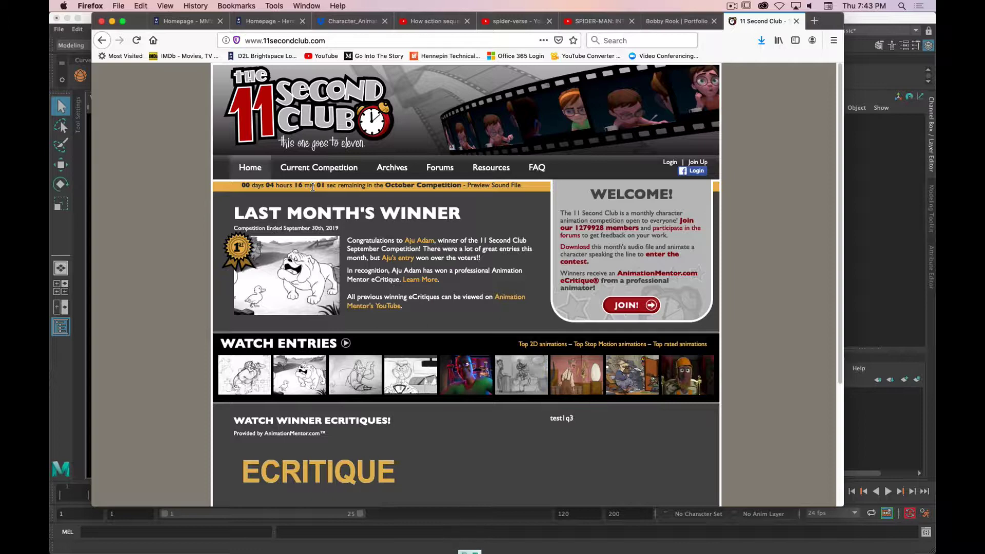
Open the 11 Second Club's Resources page and look through its recommended character rigs
key("super+Tab")
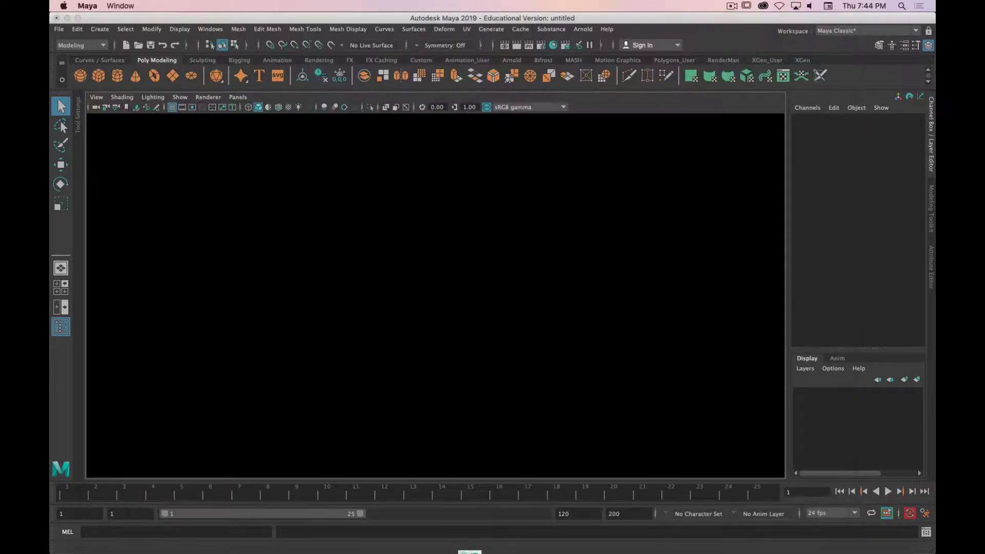
key("super+Tab")
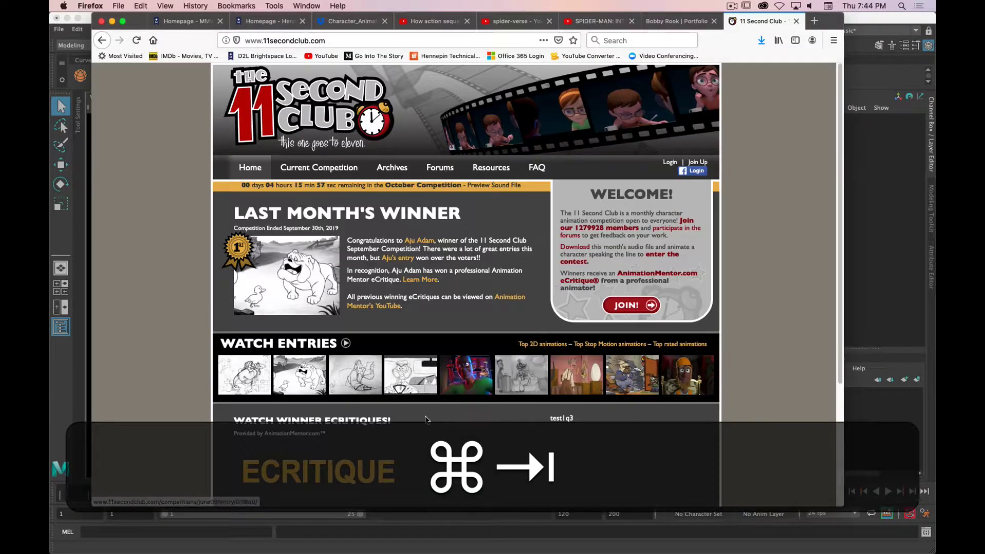
left_click(492, 173)
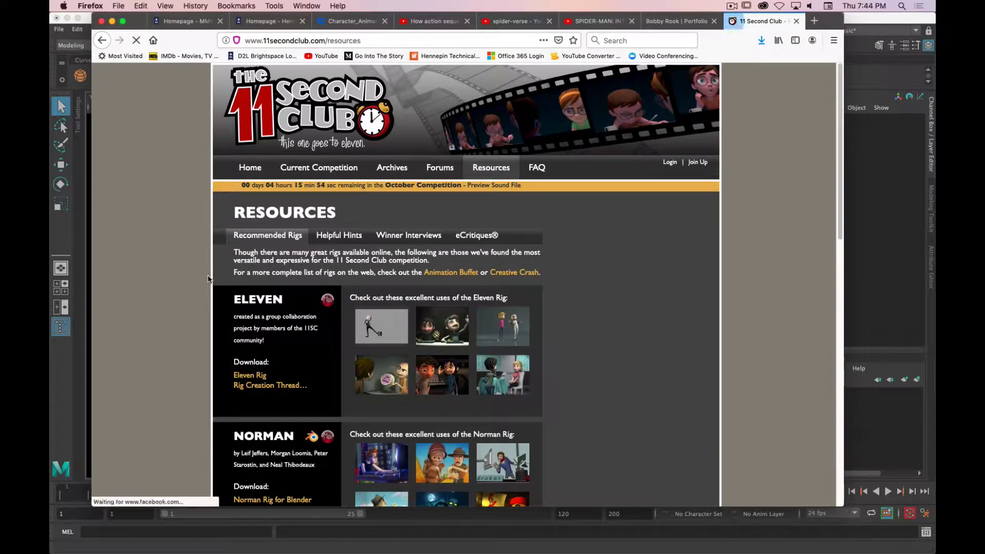
scroll(214, 287, "down", 1)
scroll(216, 287, "down", 5)
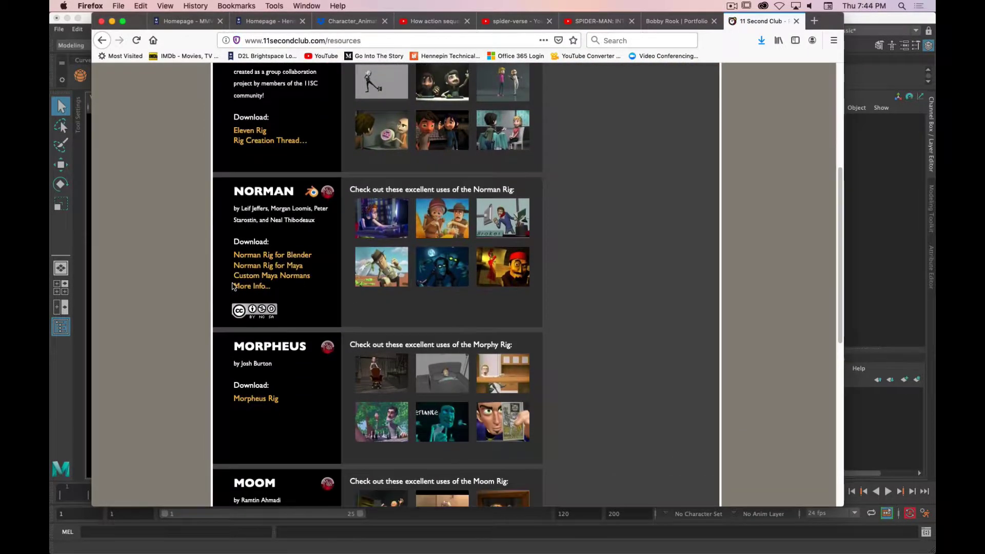
scroll(231, 286, "up", 2)
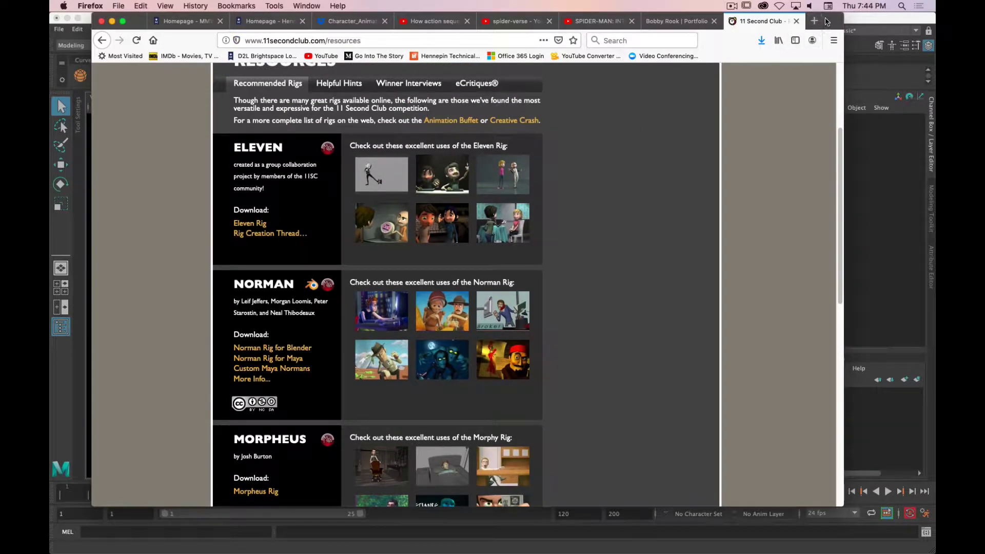
Return to Maya and dismiss the mental ray notice and the scene-reading error message
left_click_drag(802, 20, 51, 36)
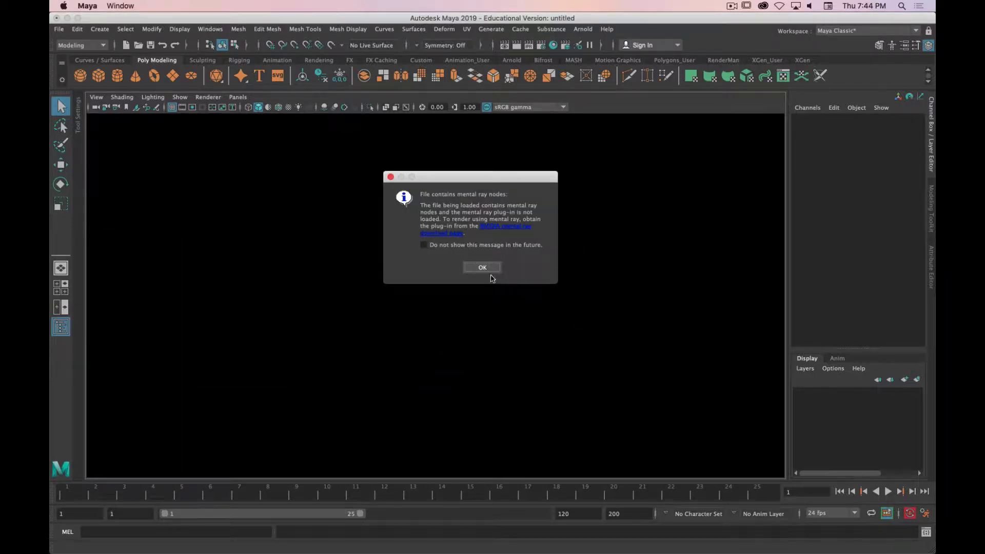
left_click(483, 268)
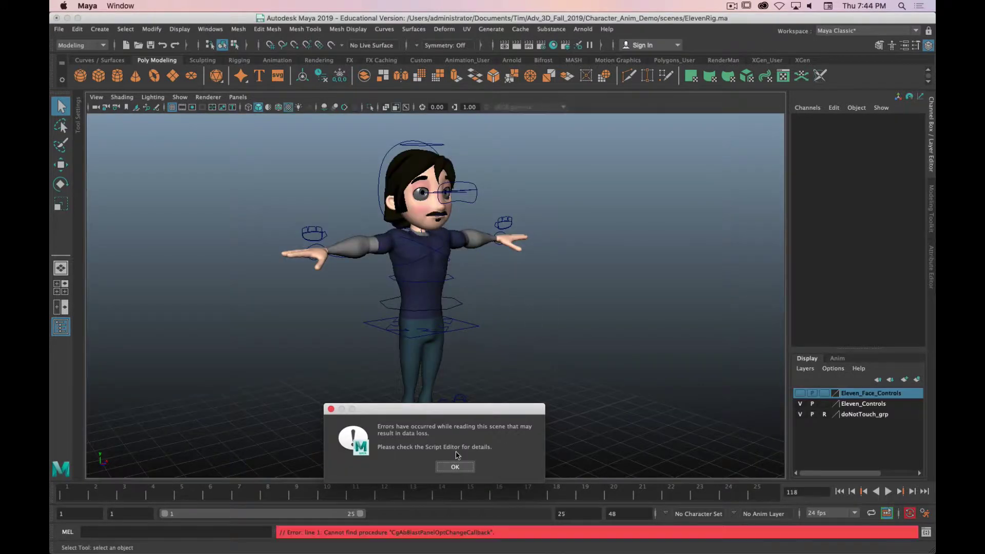
left_click(454, 466)
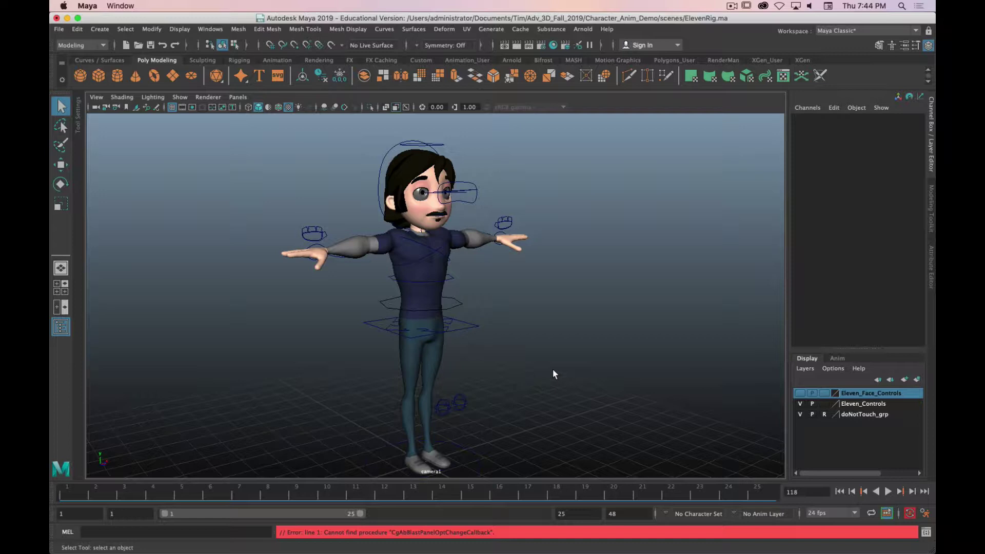
Toggle the visibility of the Eleven_Face_Controls display layer and leave it turned on
left_click_drag(553, 369, 500, 322, "alt")
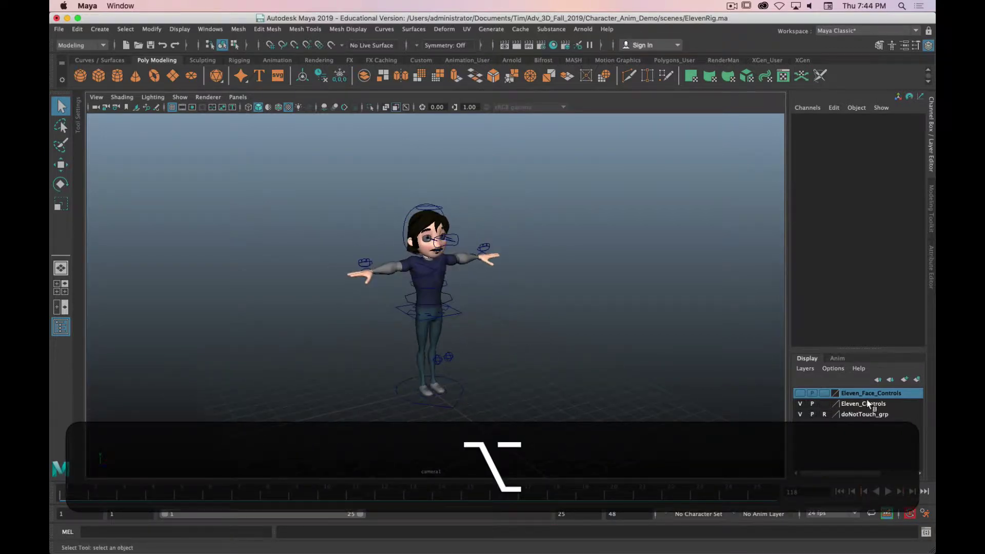
left_click(799, 393)
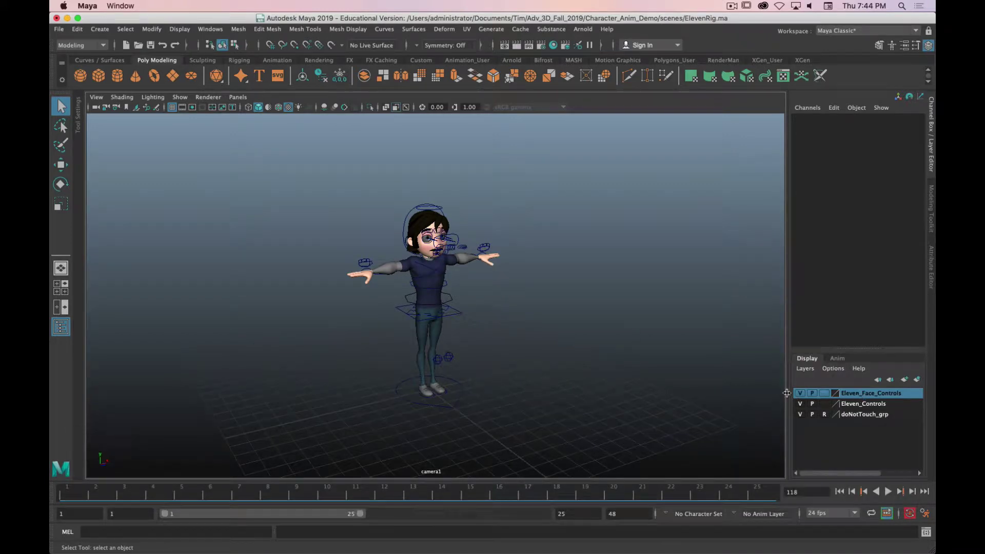
left_click(800, 393)
left_click(800, 393)
left_click(800, 394)
left_click(800, 394)
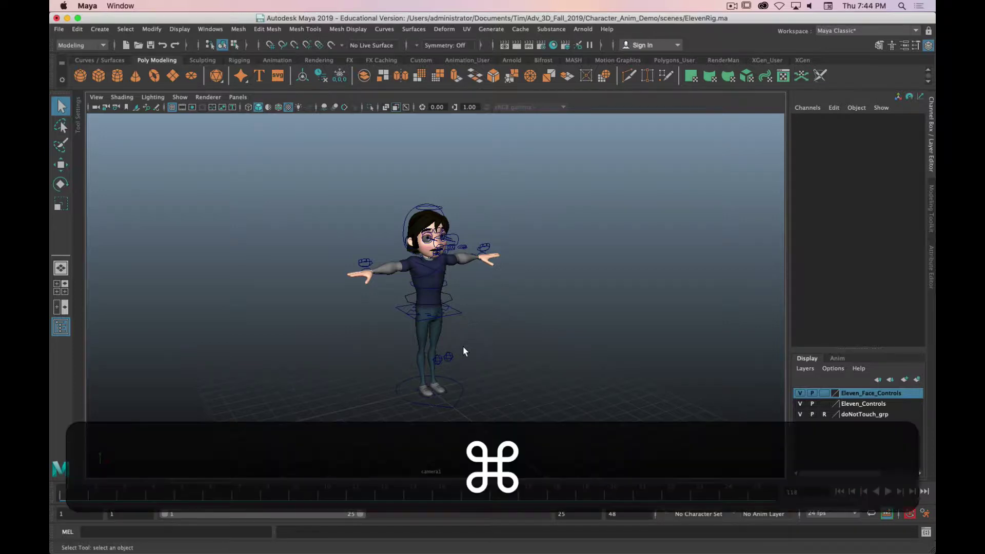
Select the Global_Scale control curve on the ground around the character's feet
key("super+period")
scroll(468, 336, "up", 3)
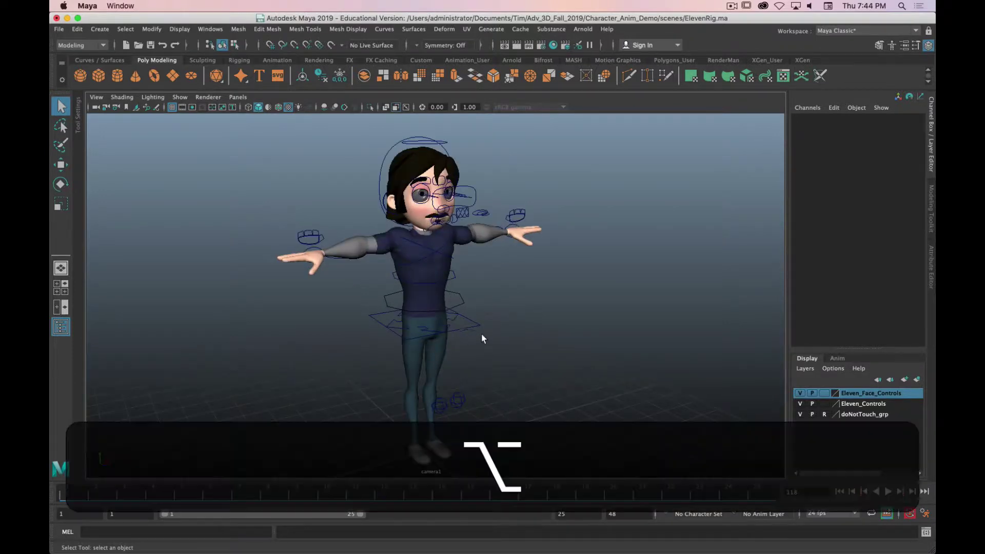
left_click_drag(482, 336, 498, 292, "alt")
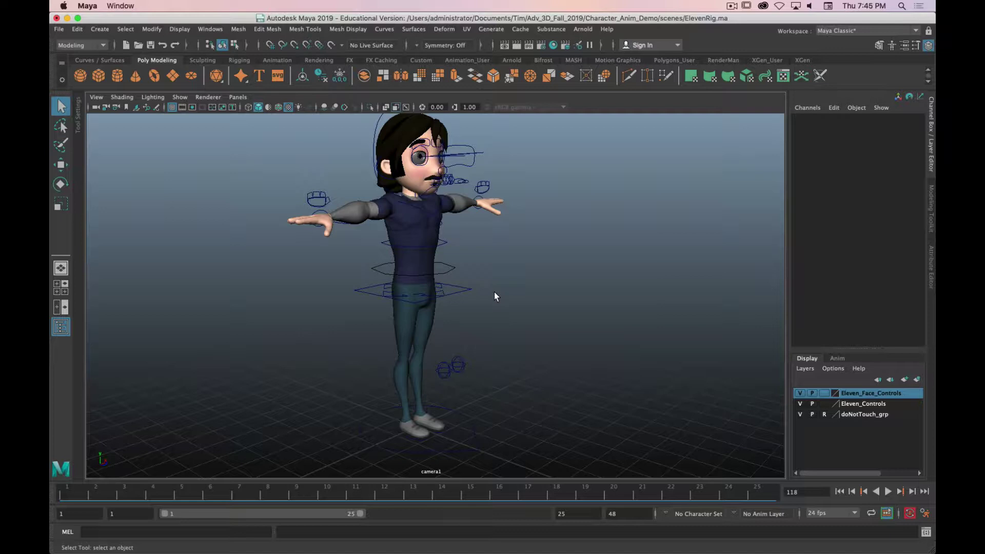
left_click_drag(494, 292, 501, 240, "alt")
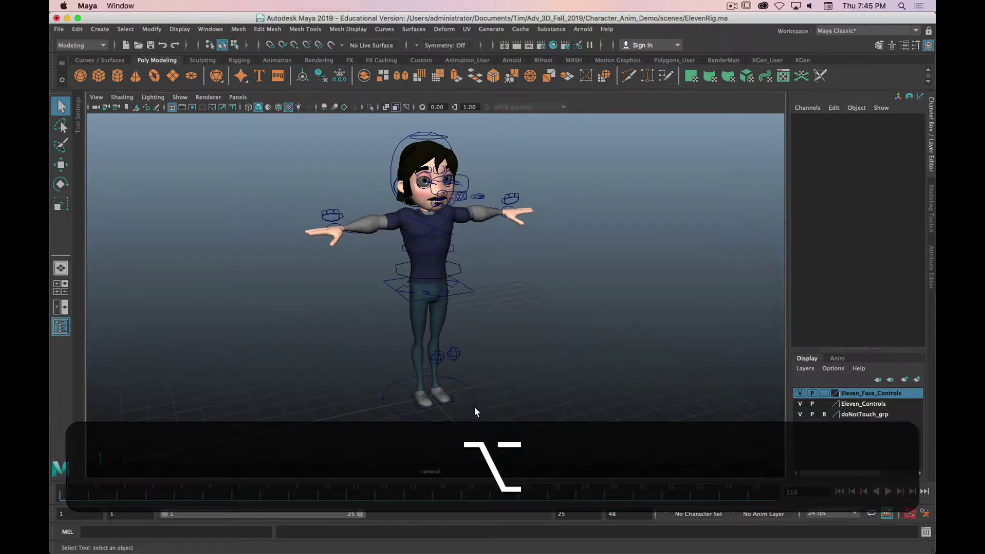
left_click(463, 415)
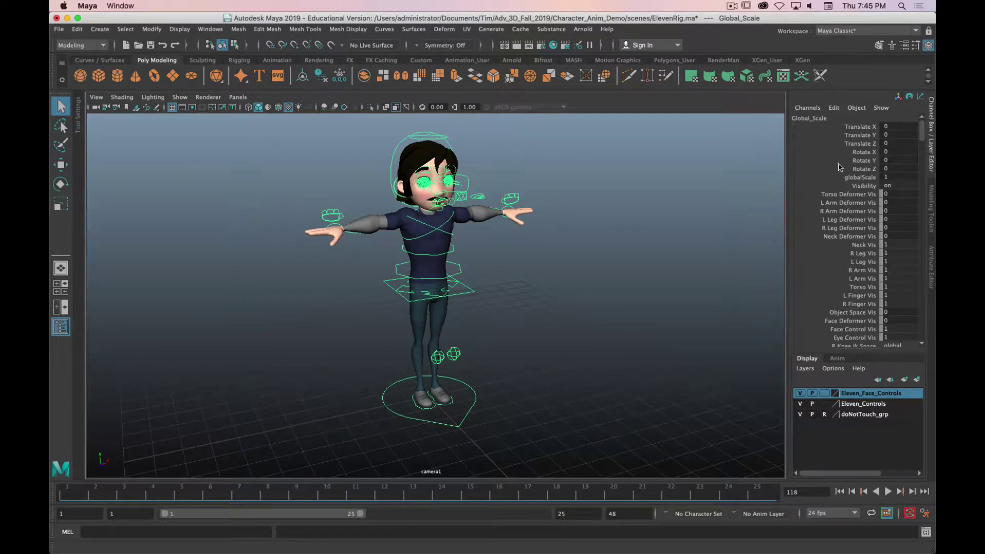
Try scaling the whole rig with the Global_Scale control and undo the scaling
scroll(833, 197, "down", 5)
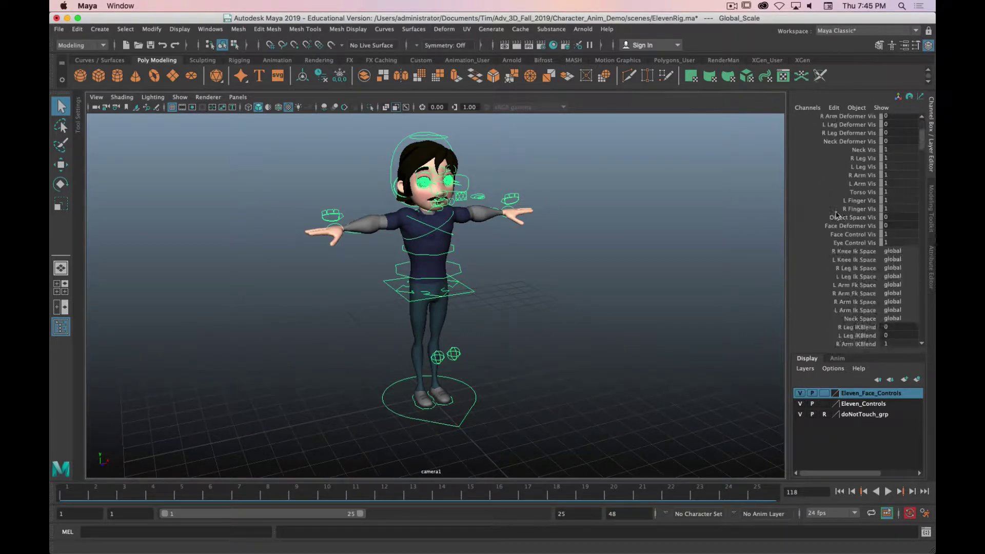
scroll(836, 215, "up", 5)
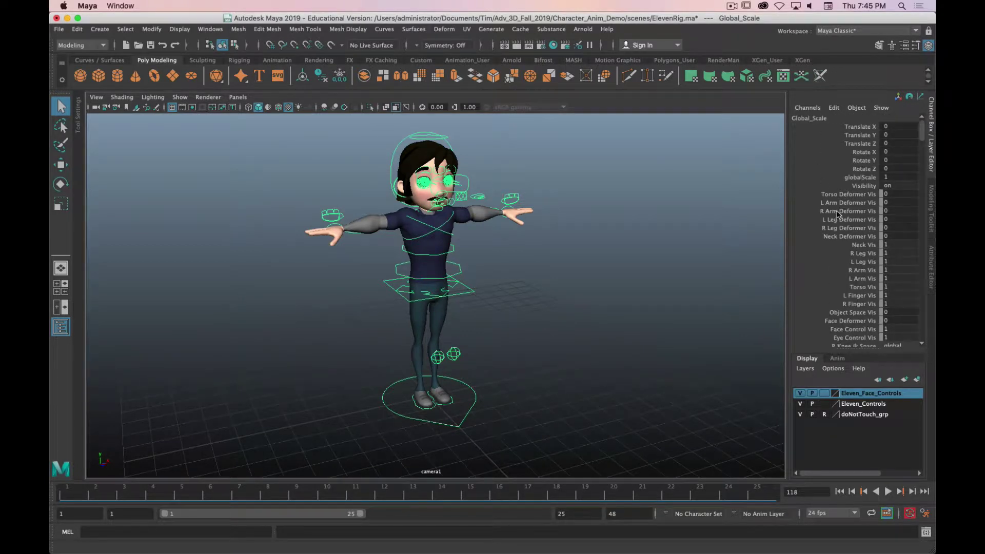
left_click(860, 177)
key("r")
middle_click_drag(559, 236, 642, 243)
key("z")
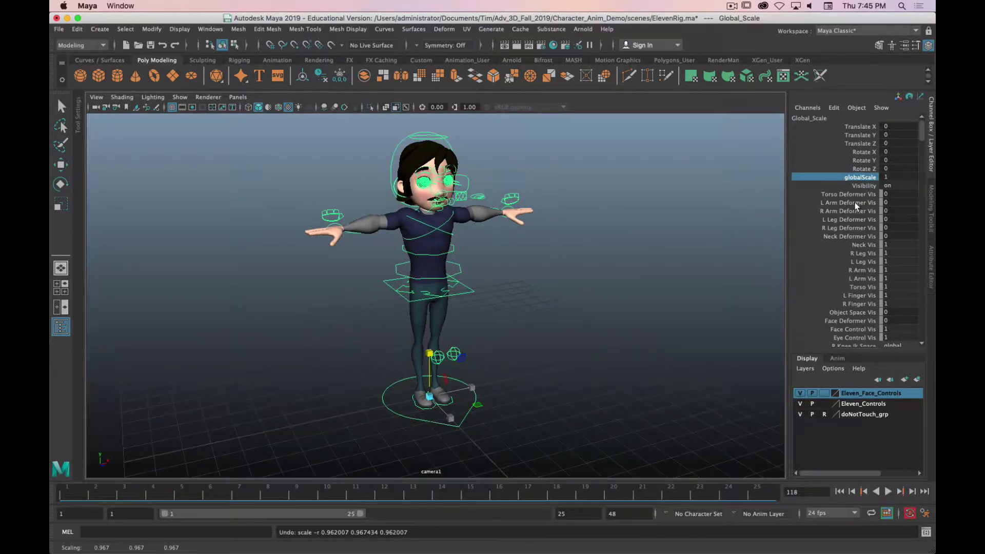
Turn on the torso deformer controls by setting Torso Deformer Vis to 1, and set it back to 0
left_click_drag(521, 266, 530, 216, "alt")
left_click(841, 194)
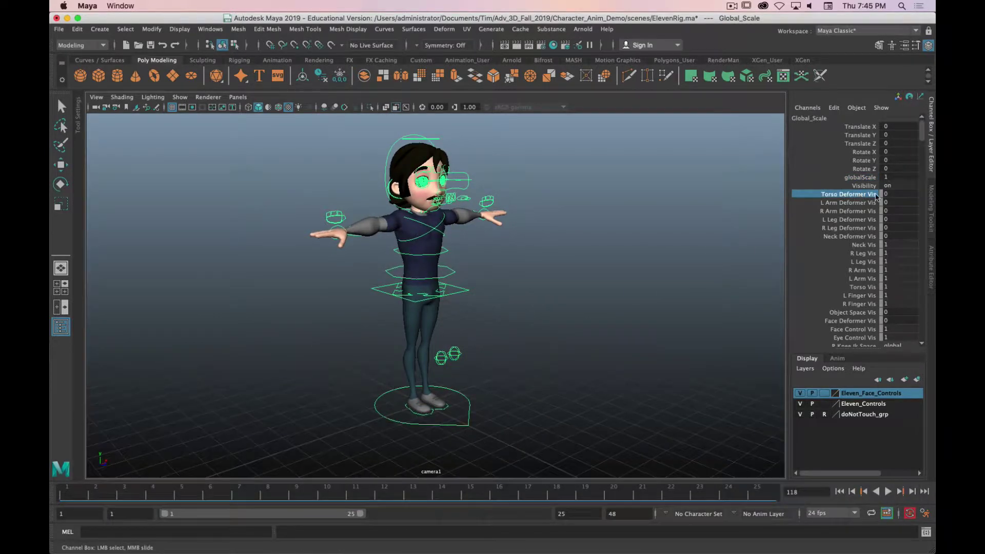
double_click(893, 191)
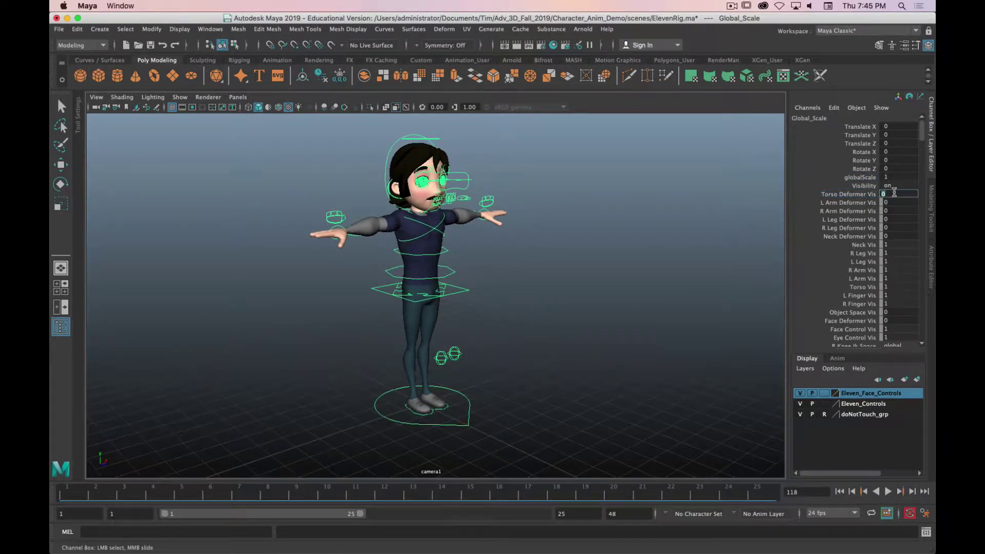
type("1")
key("Return")
type("0")
key("Return")
key("Return")
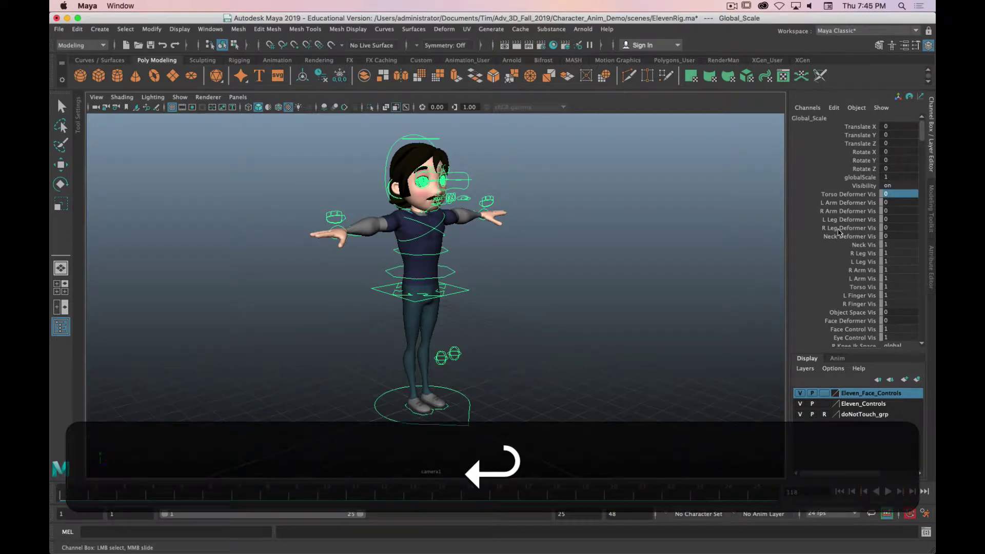
Hide the face controls by setting Face Control Vis to 0, and restore them by setting it to 1
scroll(825, 235, "down", 3)
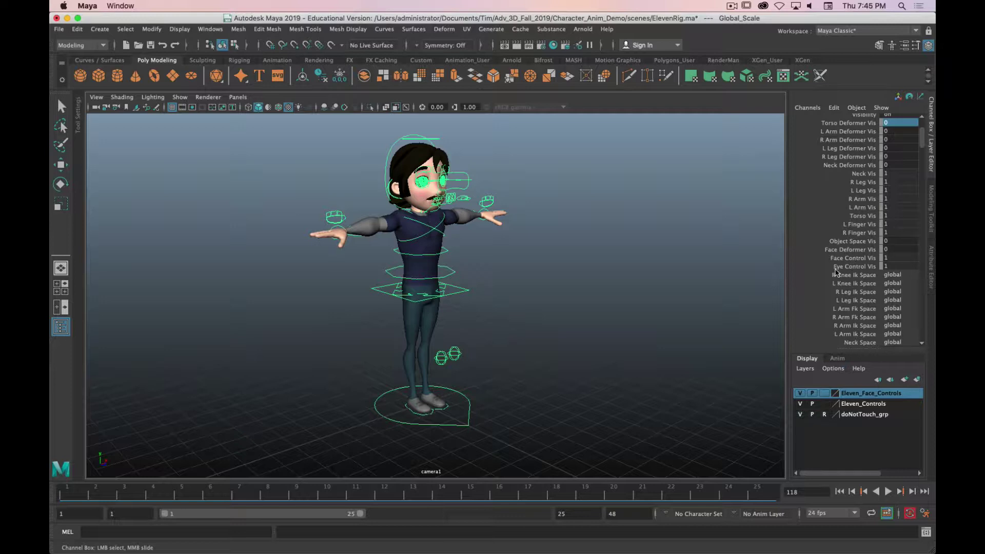
left_click(891, 258)
type("0")
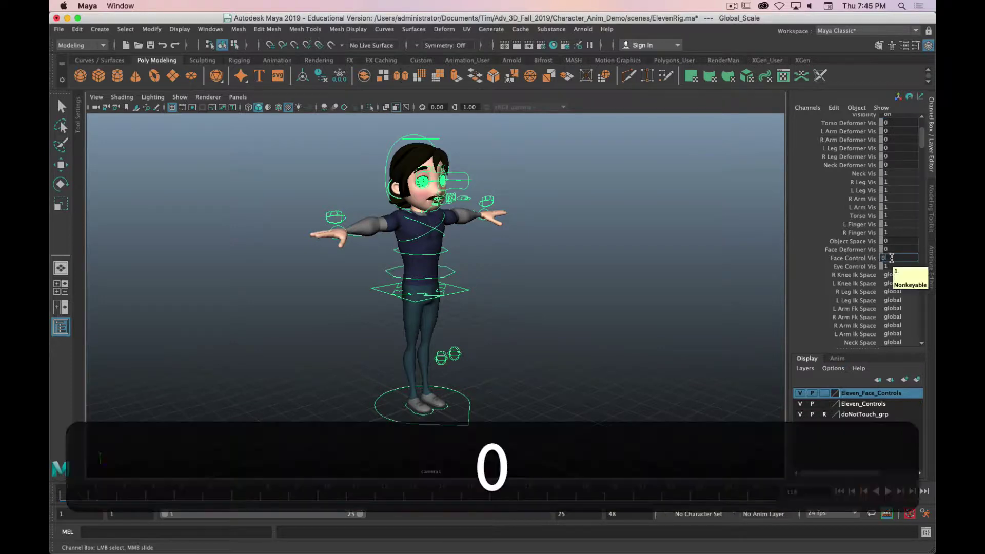
key("Return")
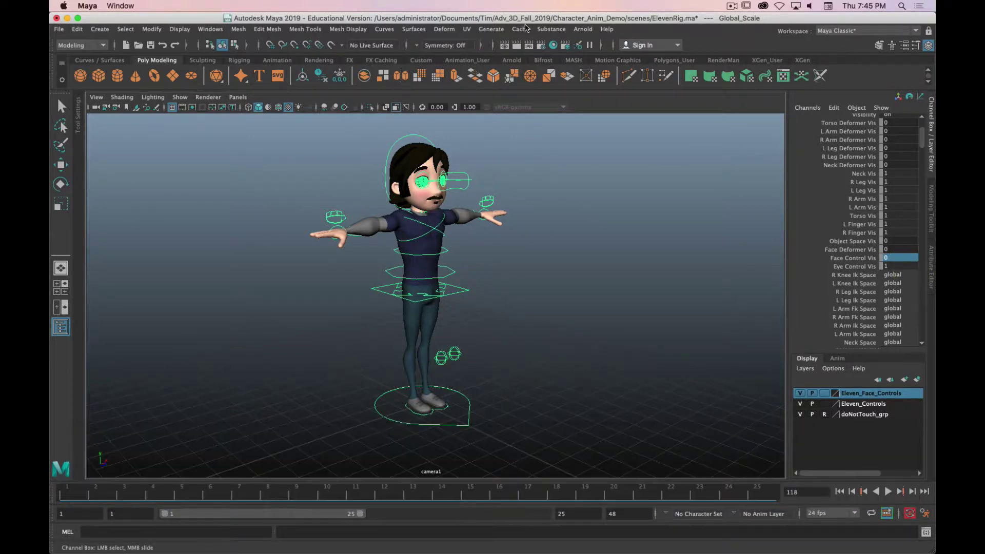
scroll(425, 268, "up", 5)
middle_click_drag(482, 163, 510, 293, "alt")
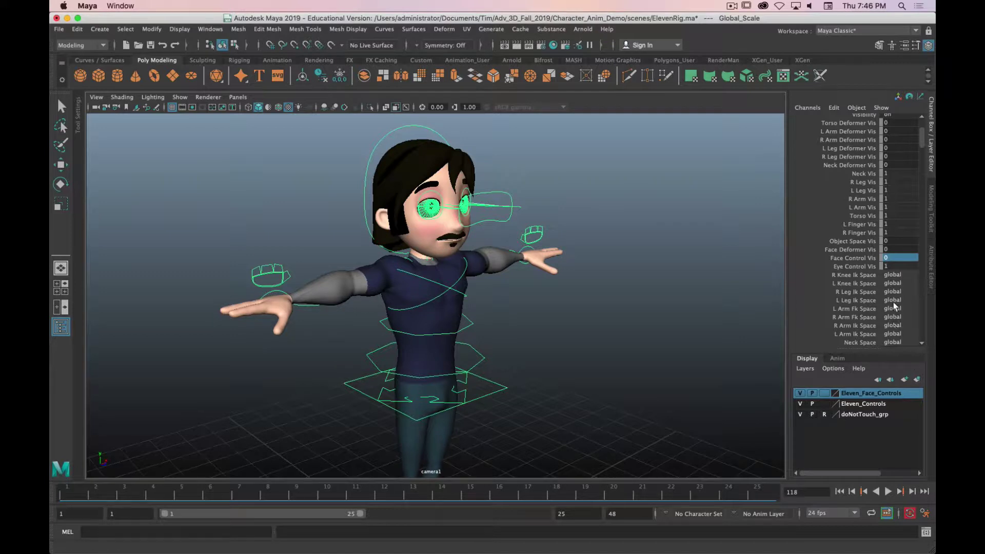
double_click(891, 259)
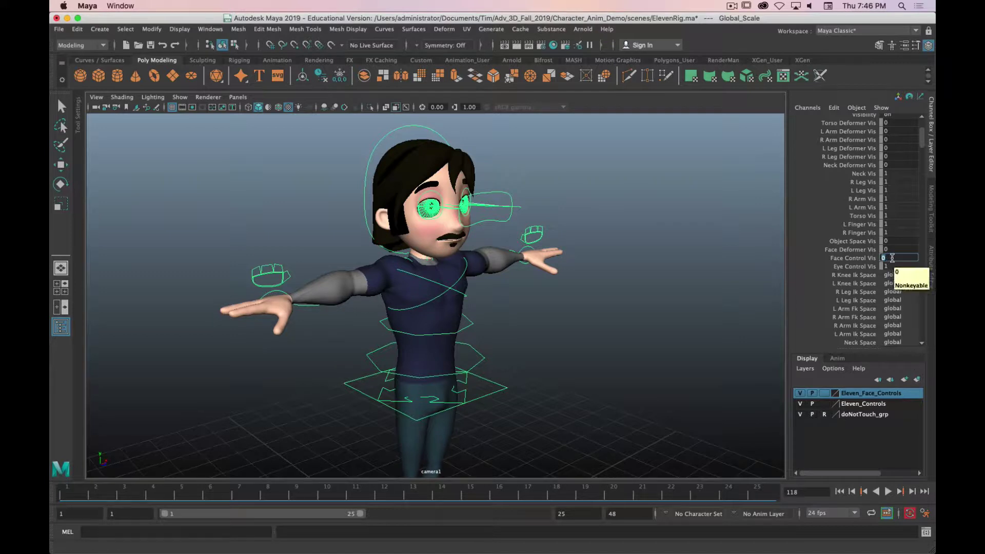
type("1")
key("Return")
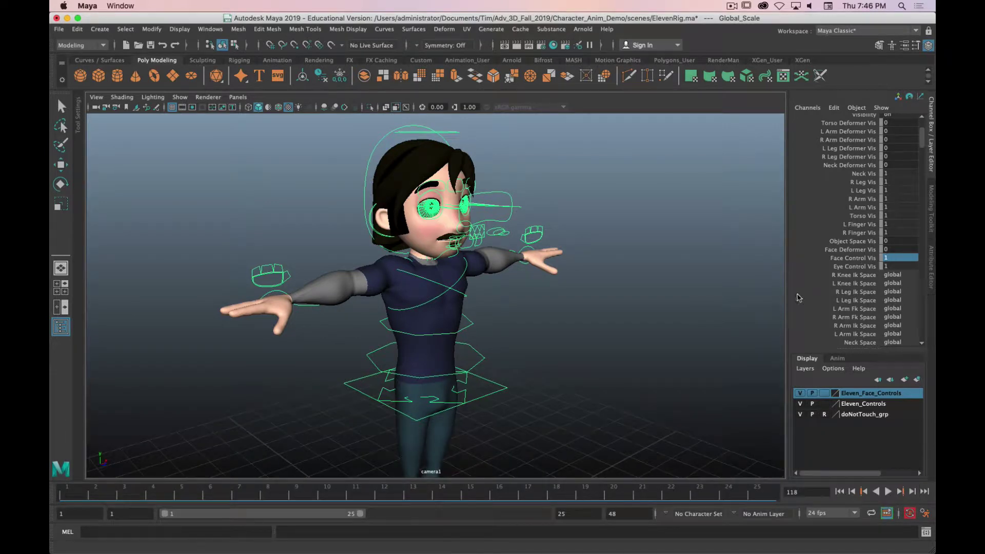
Look through the Global_Scale control's space, IKBlend, Gender, body-shape, skin color and Body Smooth attributes
scroll(823, 288, "down", 5)
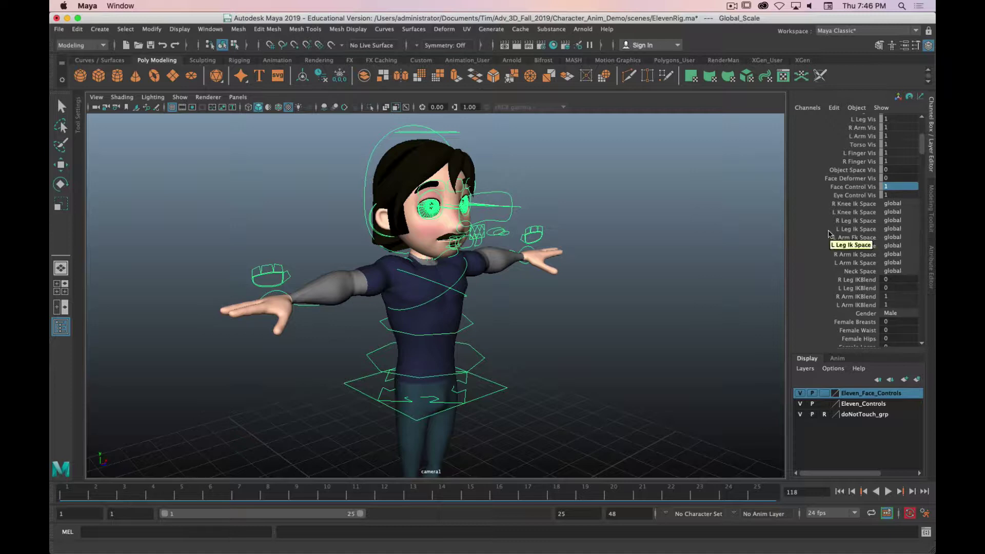
scroll(828, 233, "down", 3)
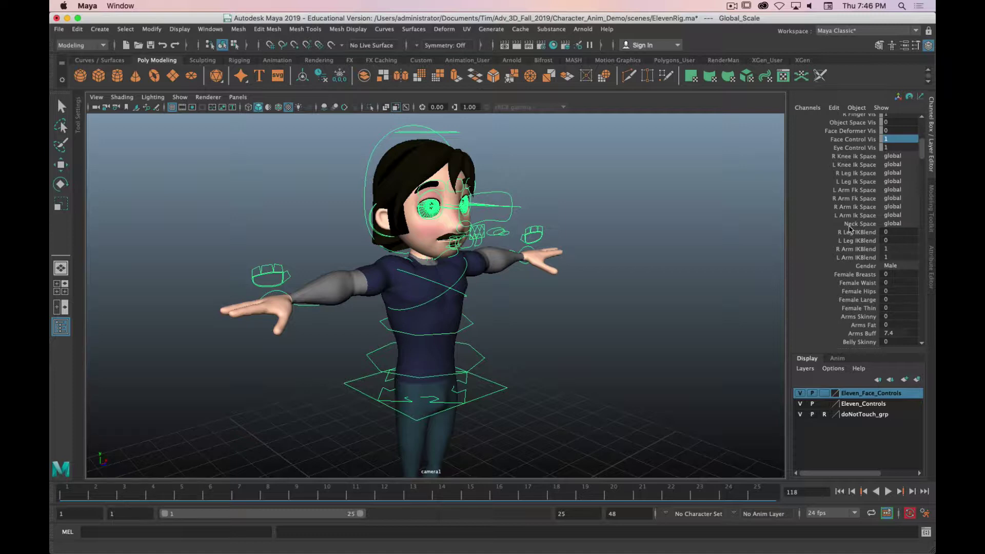
scroll(849, 228, "down", 5)
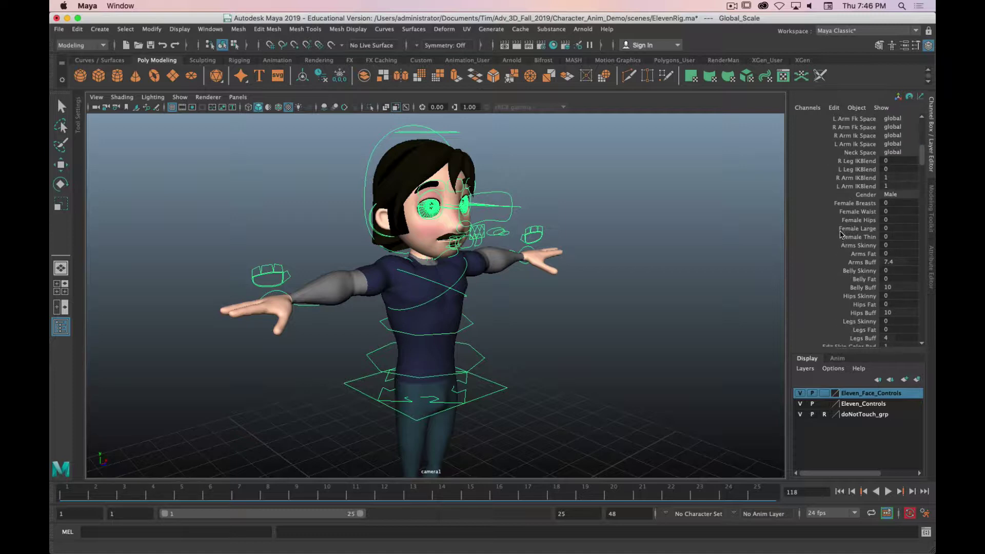
scroll(841, 231, "down", 1)
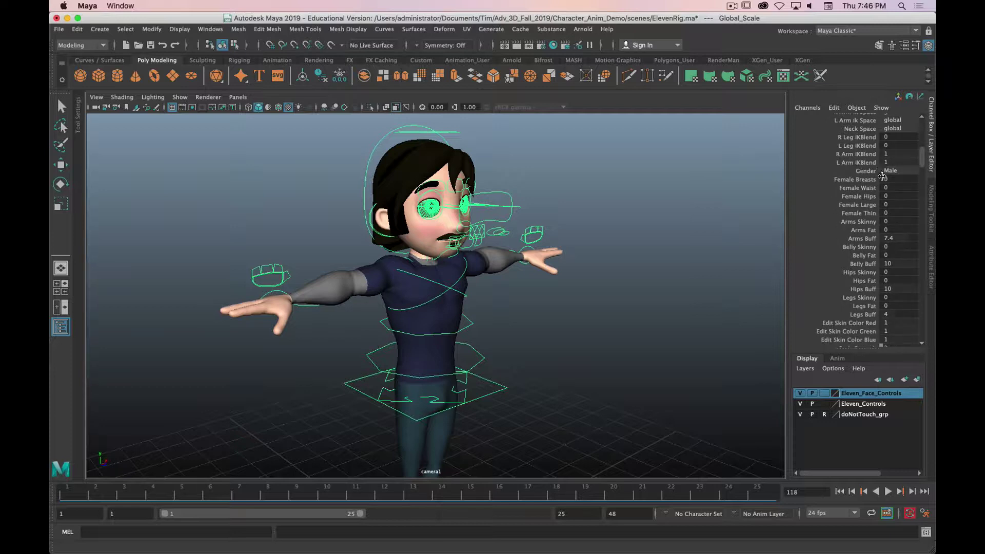
scroll(861, 276, "down", 1)
middle_click_drag(577, 387, 586, 318, "alt")
scroll(577, 322, "up", 5)
scroll(577, 321, "down", 8)
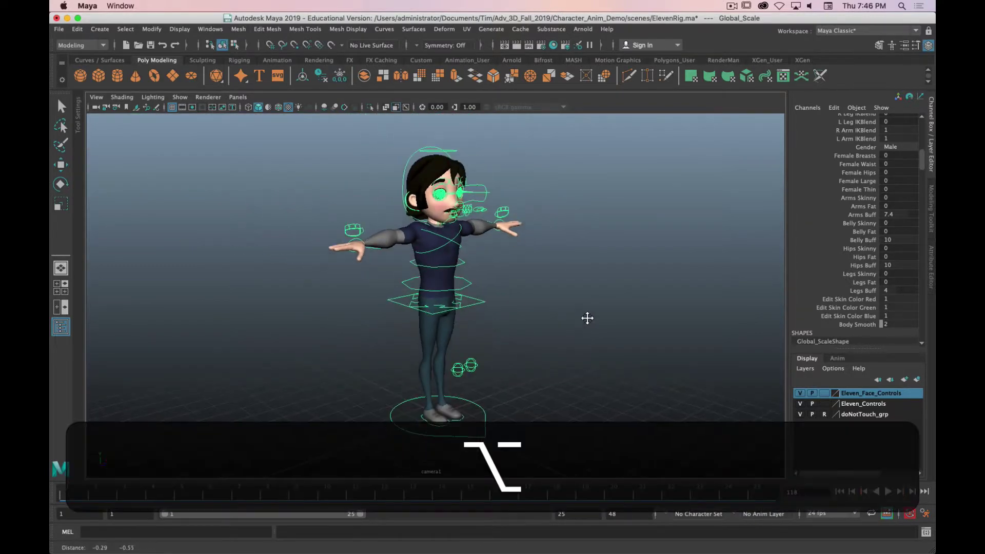
Hide the Eleven_Controls display layer so only the character's body is shown
left_click(799, 403)
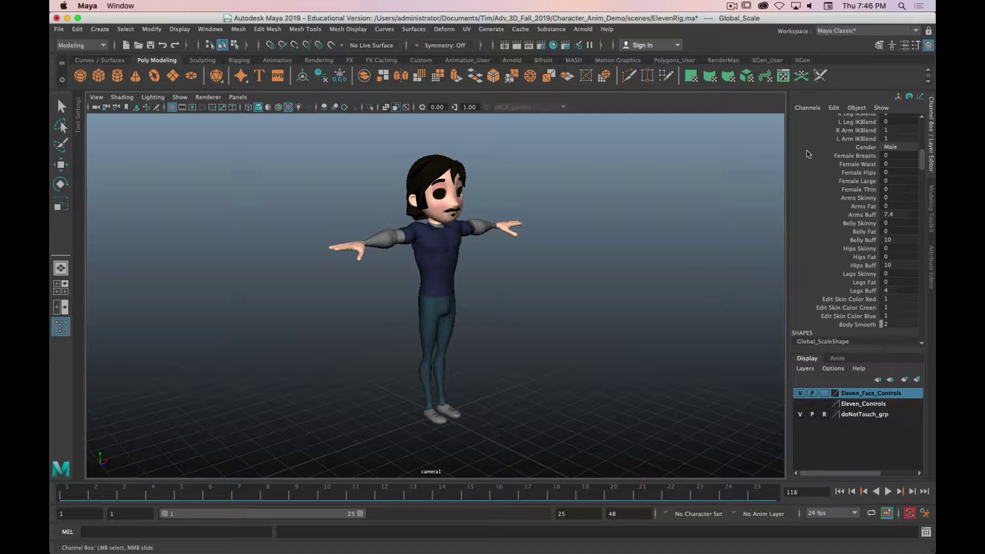
Try switching Gender to Female and adjusting Female Hips, and return Gender to Male and Female Hips to 0
left_click(865, 148)
middle_click_drag(648, 189, 801, 193)
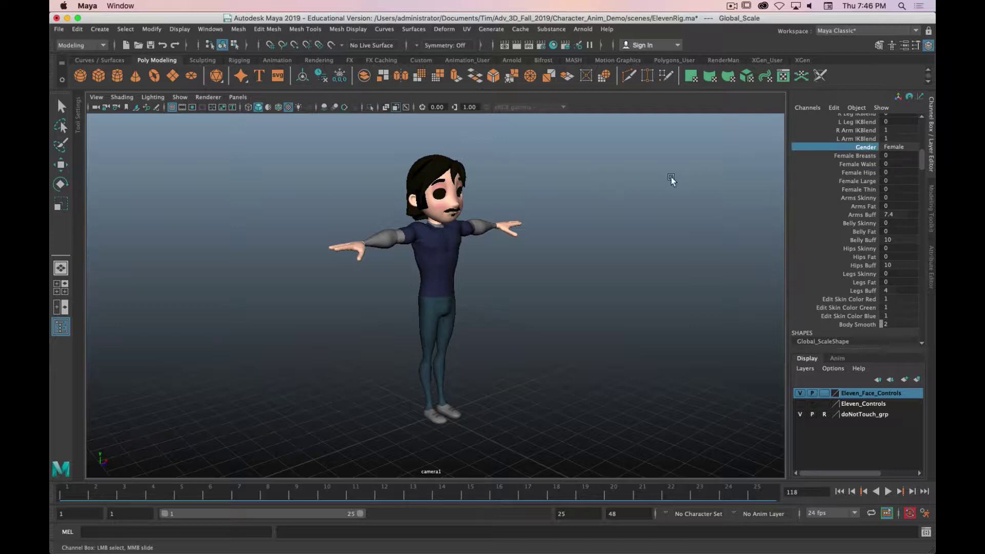
middle_click_drag(607, 181, 873, 200)
left_click(857, 173)
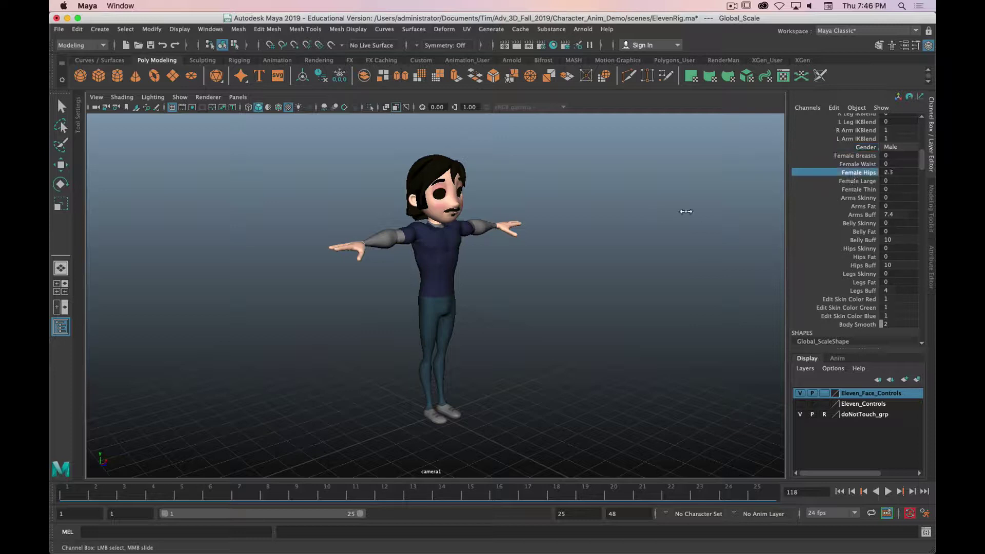
left_click(866, 147)
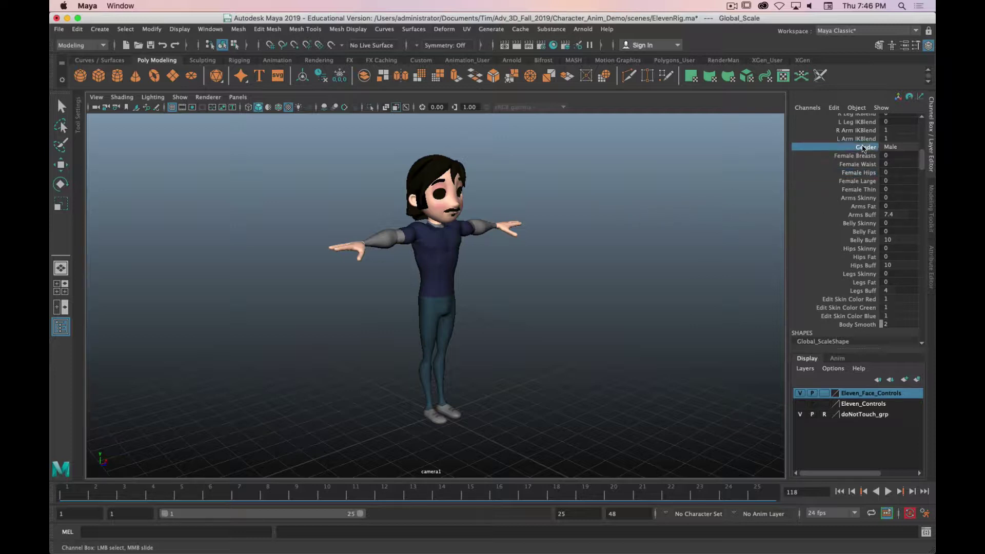
middle_click_drag(866, 147, 874, 218)
left_click(863, 173)
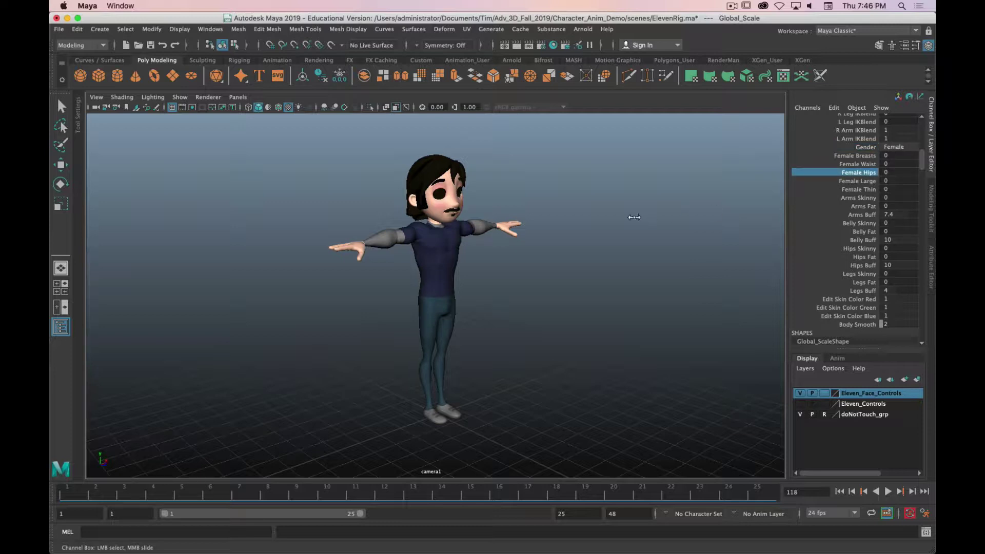
middle_click_drag(636, 217, 578, 233)
left_click(869, 148)
middle_click_drag(739, 198, 587, 198)
Reduce the character's Arms Buff attribute to 0
scroll(851, 208, "down", 2)
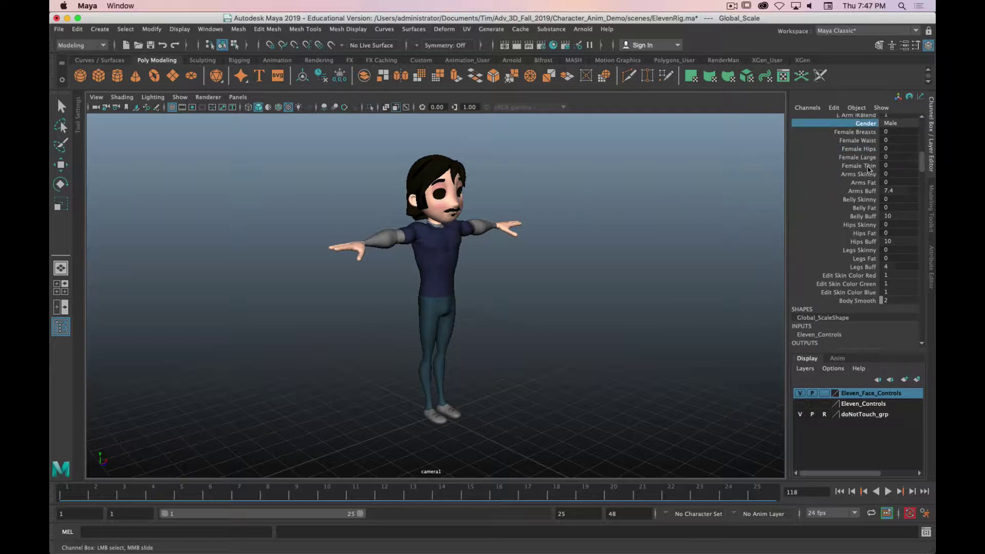
left_click(863, 191)
middle_click_drag(712, 220, 481, 227)
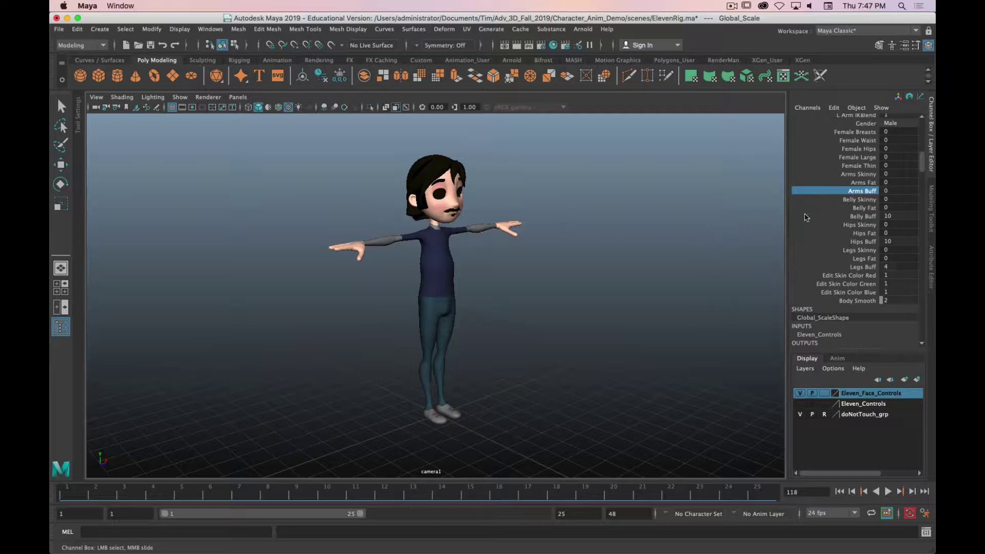
Try raising Arms Fat to 10 and adjusting Arms Skinny, and return both attributes to 0
left_click(868, 183)
middle_click_drag(618, 217, 894, 215)
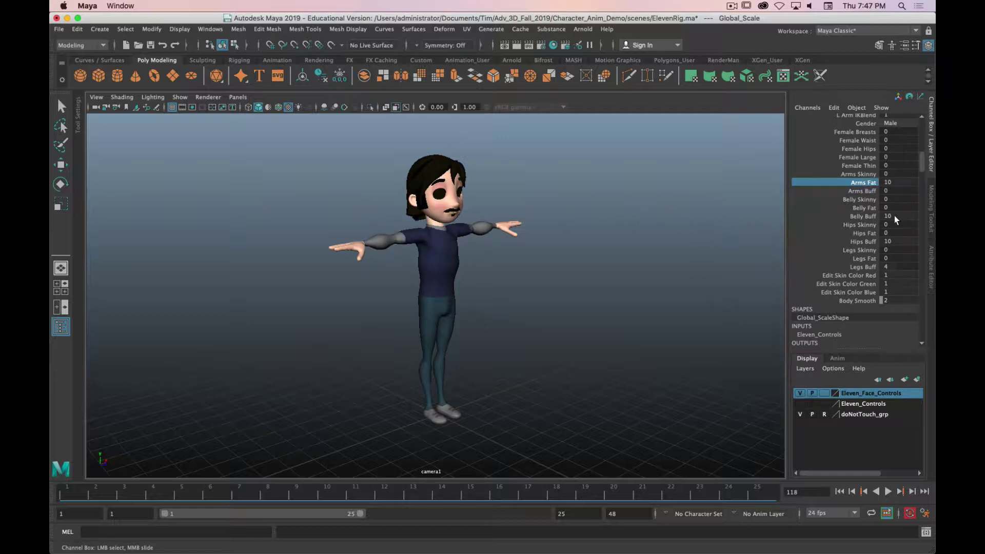
middle_click_drag(594, 226, 935, 209)
left_click(865, 174)
middle_click_drag(665, 239, 493, 252)
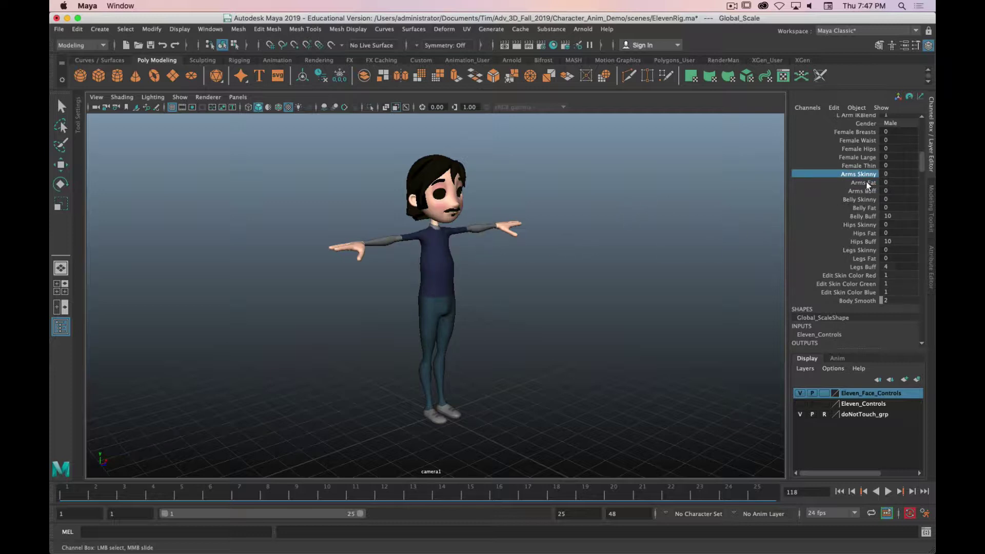
Lower the character's Body Smooth attribute to 0 and examine the unsmoothed body mesh up close
scroll(856, 202, "down", 1)
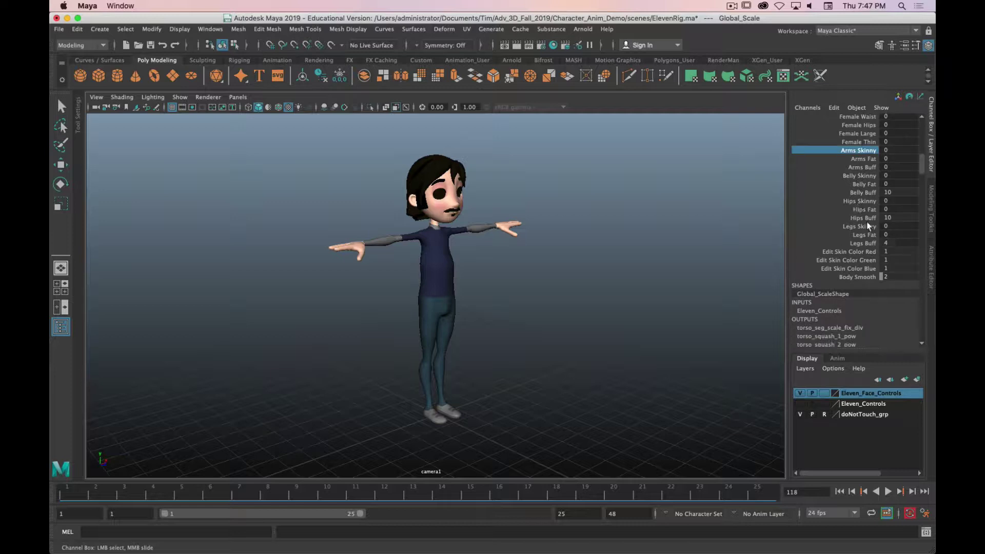
scroll(860, 193, "down", 1)
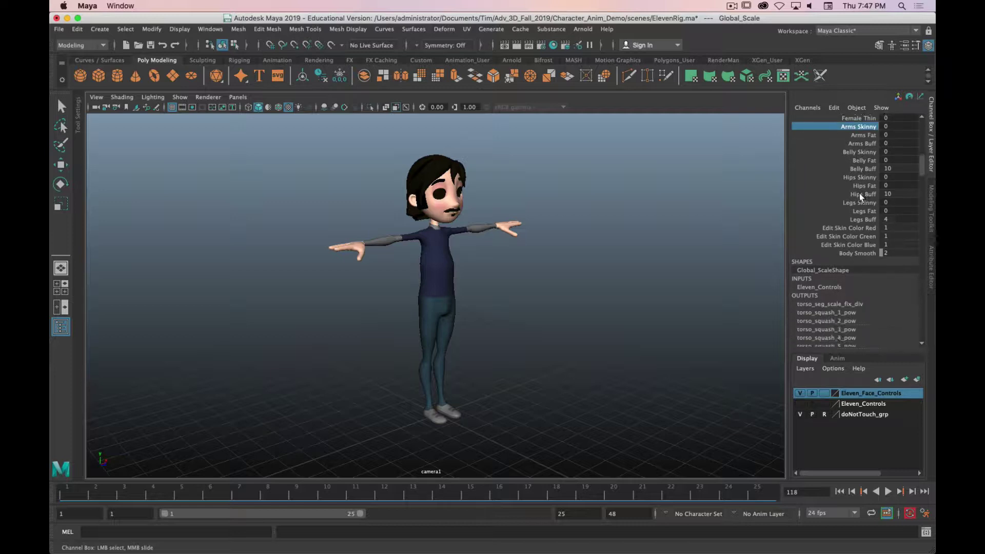
scroll(859, 194, "down", 1)
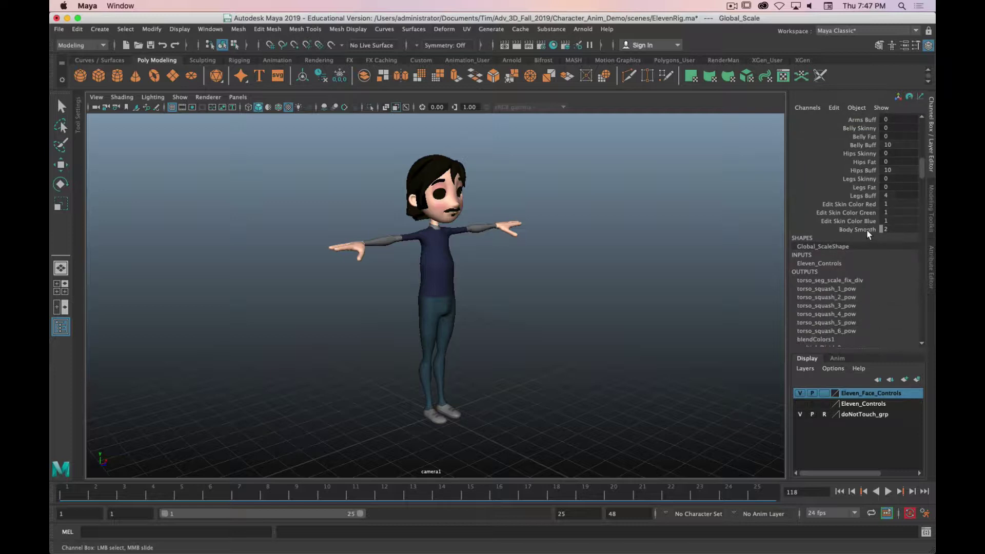
scroll(535, 235, "up", 3)
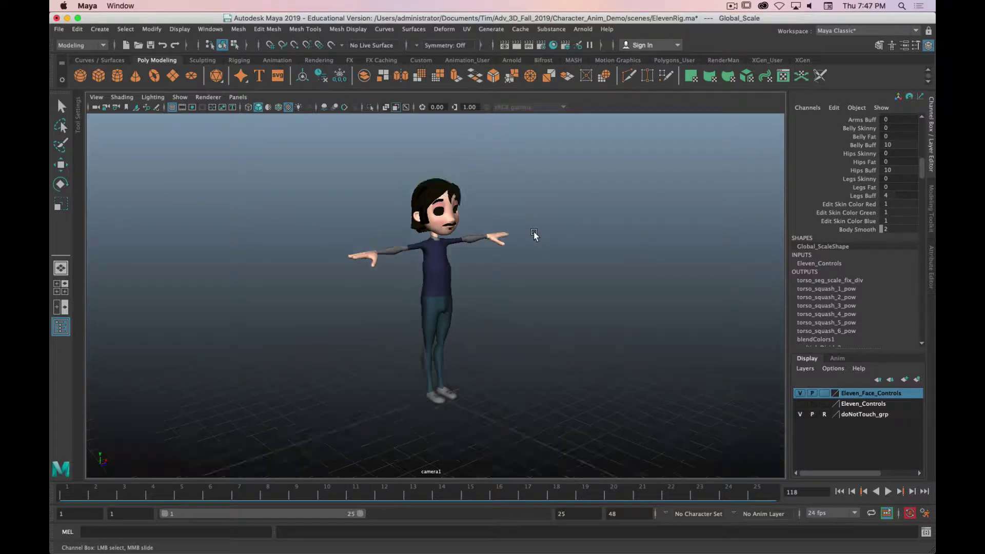
scroll(536, 235, "down", 3)
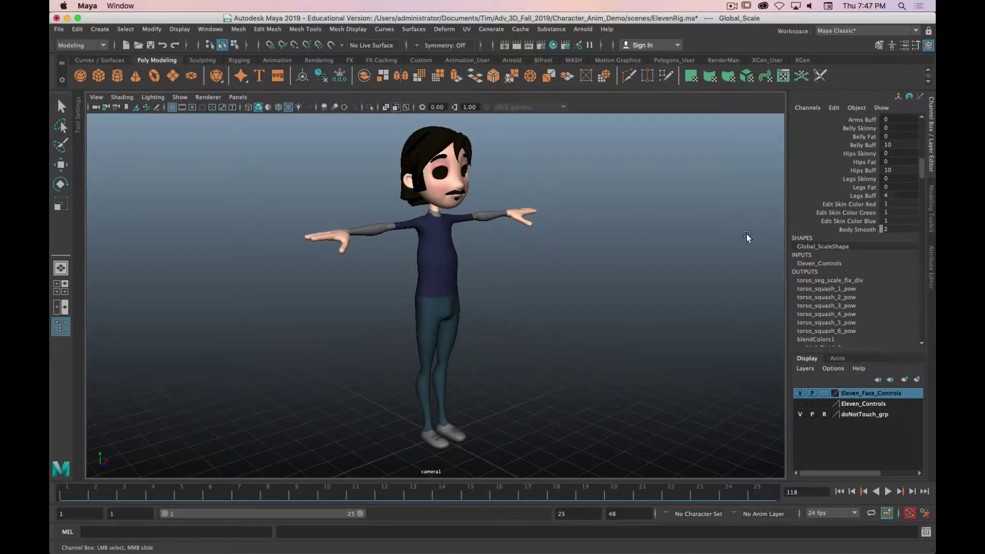
left_click(867, 229)
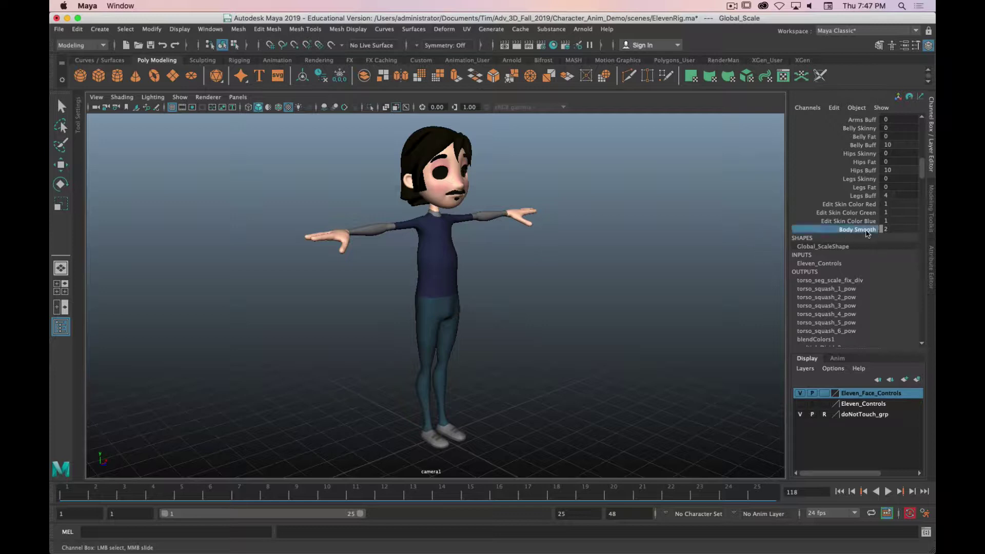
middle_click_drag(893, 232, 675, 238)
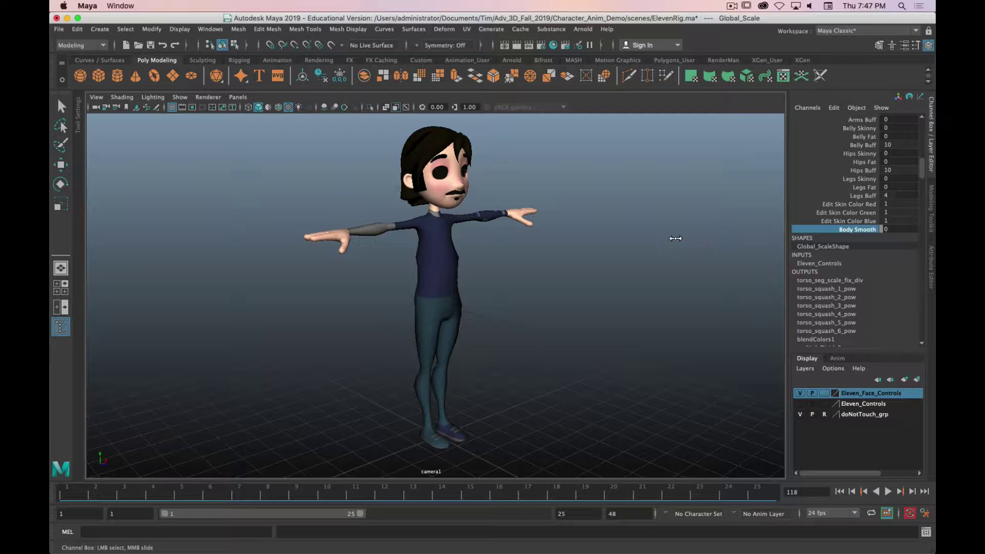
scroll(477, 233, "up", 3)
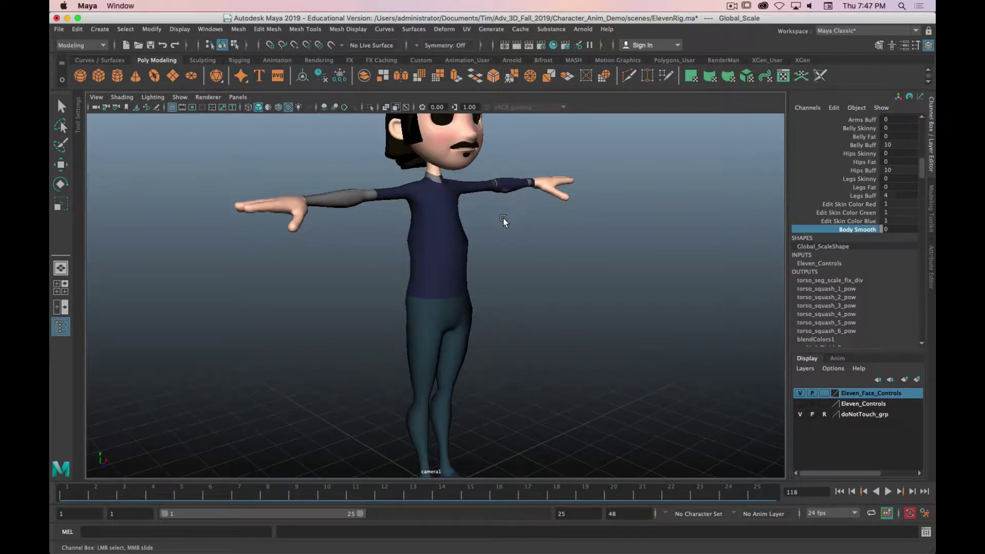
mouse_move(506, 223)
middle_mouse_down()
mouse_move(618, 220)
mouse_move(496, 231)
middle_mouse_up()
left_click_drag(551, 208, 479, 212, "alt")
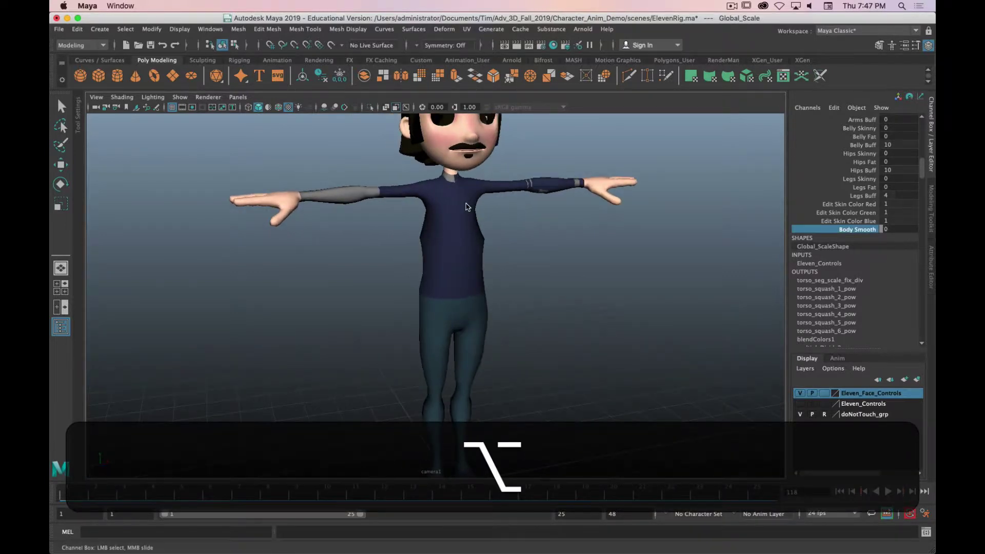
Turn off reference mode for the doNotTouch_grp layer and select the character's body mesh
right_click(467, 206)
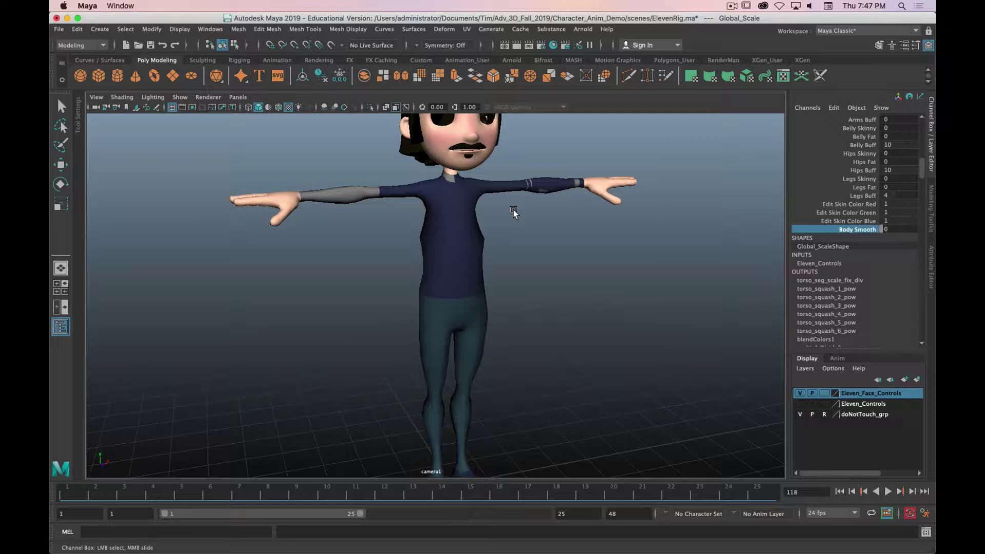
scroll(513, 209, "down", 5)
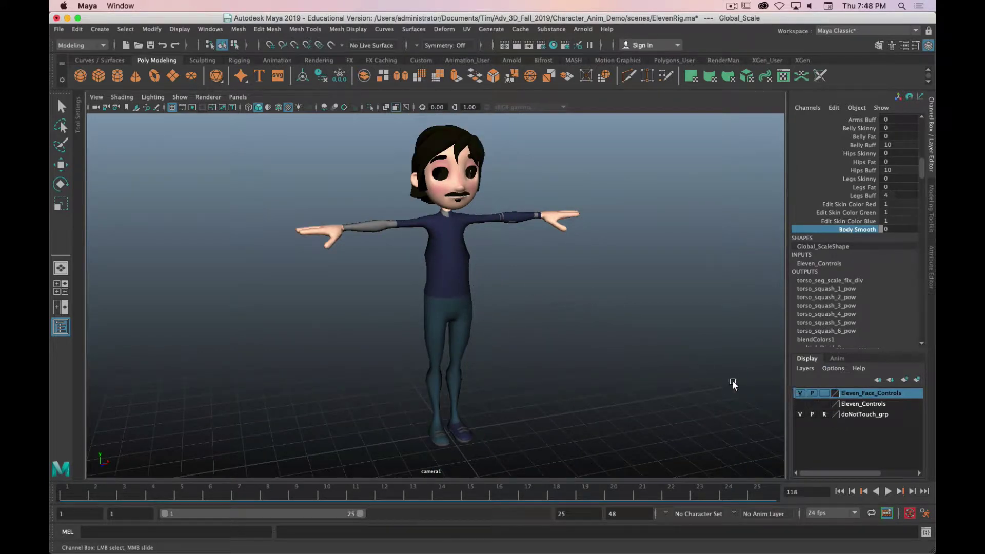
left_click(870, 417)
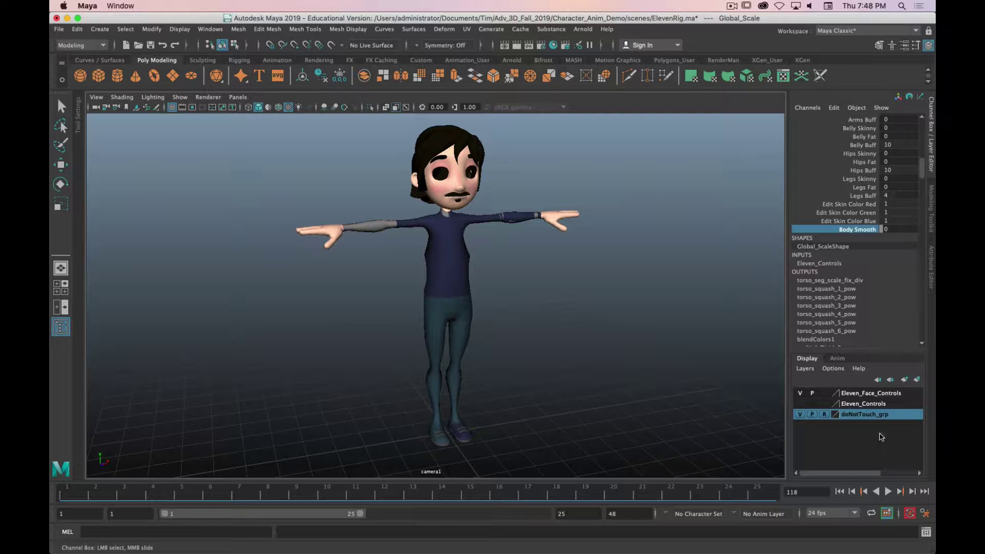
left_click(823, 415)
left_click(825, 415)
left_click(824, 415)
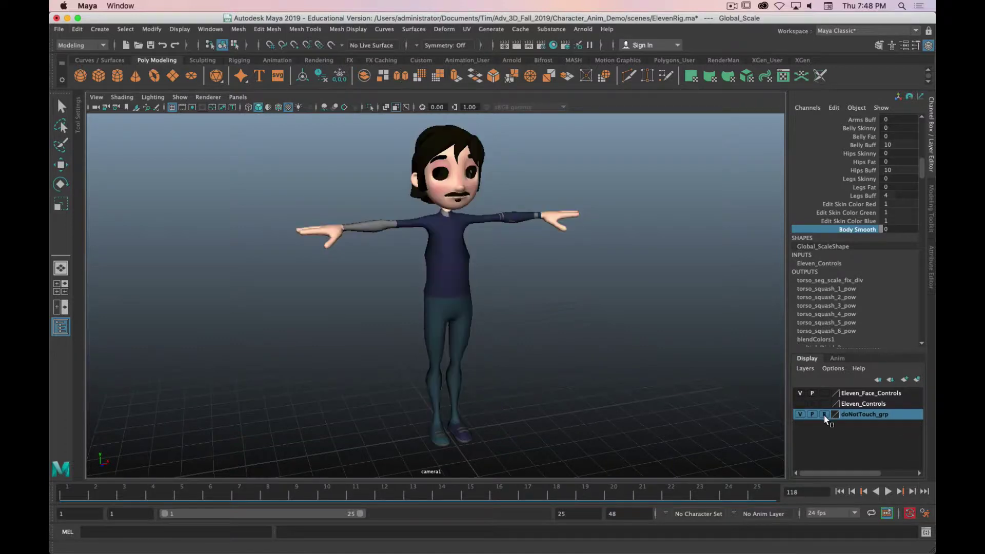
left_click(467, 285)
scroll(476, 278, "up", 3)
left_click_drag(476, 278, 496, 271, "alt")
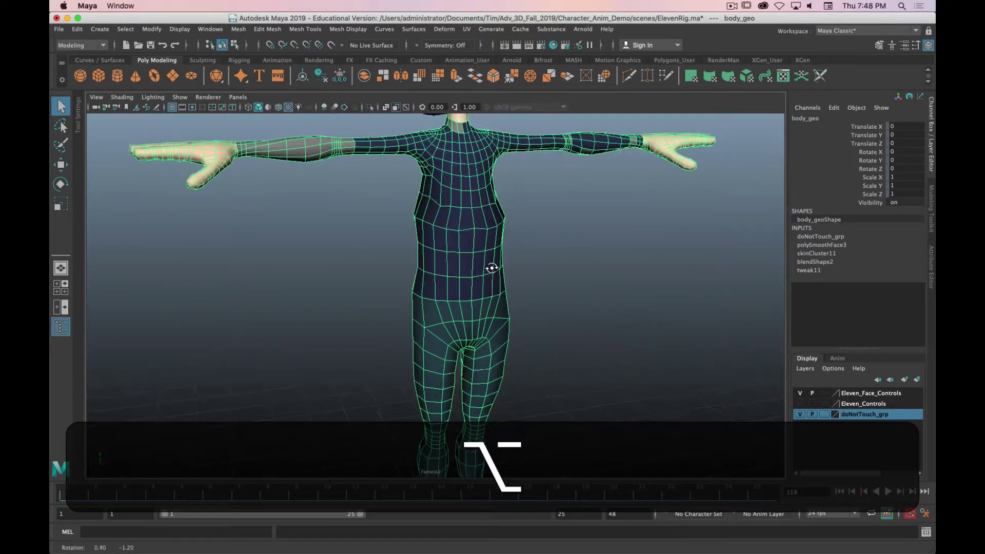
Examine the body mesh's UV layout in the UV Editing workspace, and return to the Maya Classic workspace
left_click(845, 32)
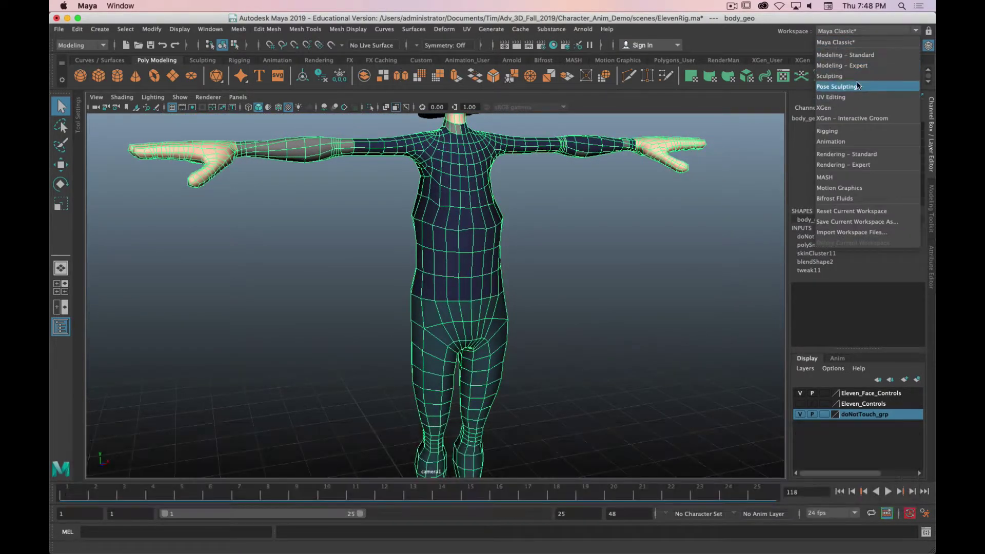
left_click(859, 98)
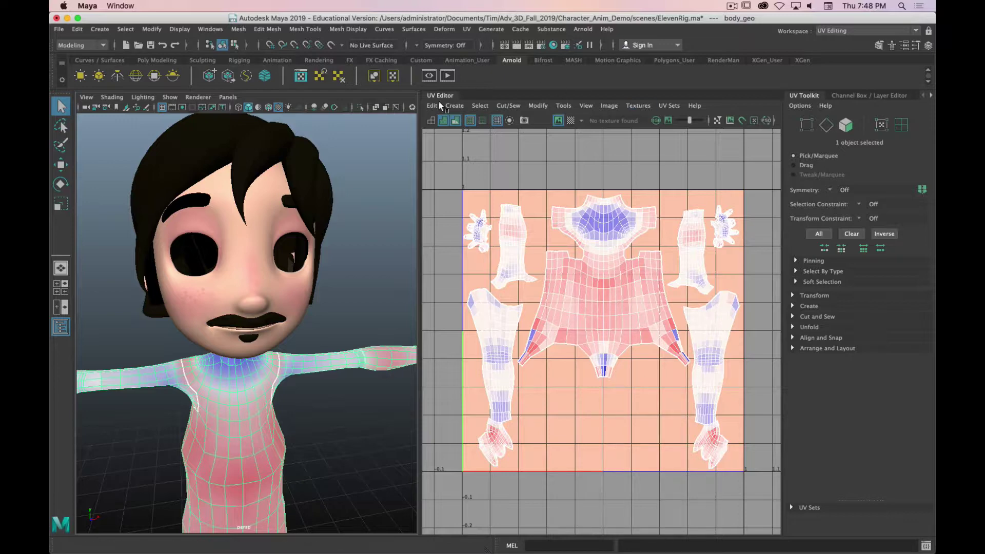
left_click(855, 31)
left_click(836, 40)
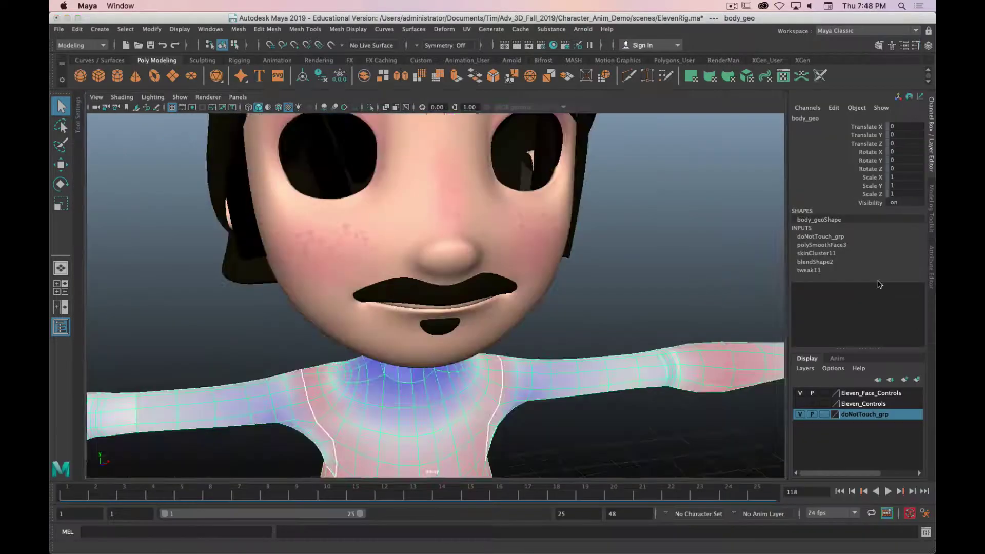
Set the doNotTouch_grp layer back to reference mode and test whether the body mesh can be selected
scroll(562, 329, "up", 2)
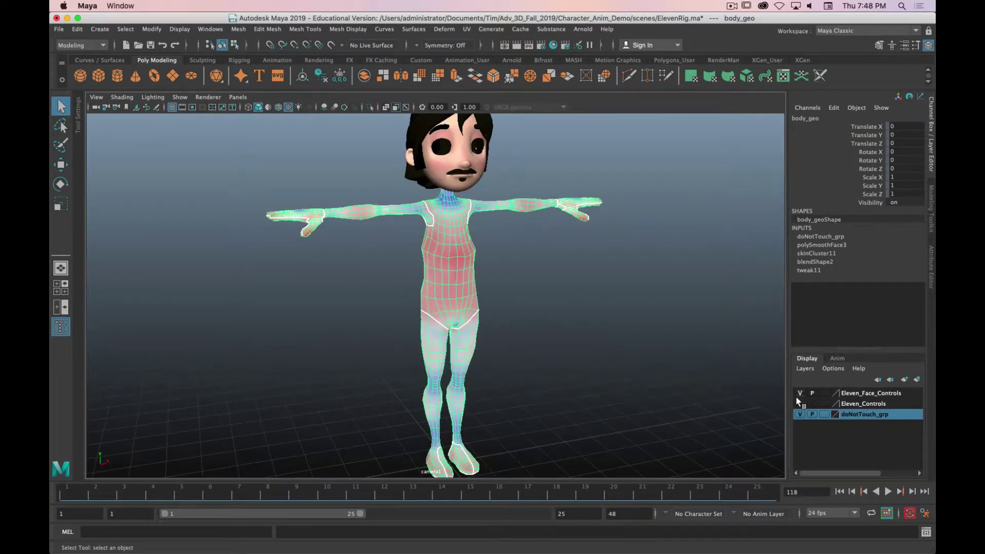
left_click(822, 417)
left_click(821, 414)
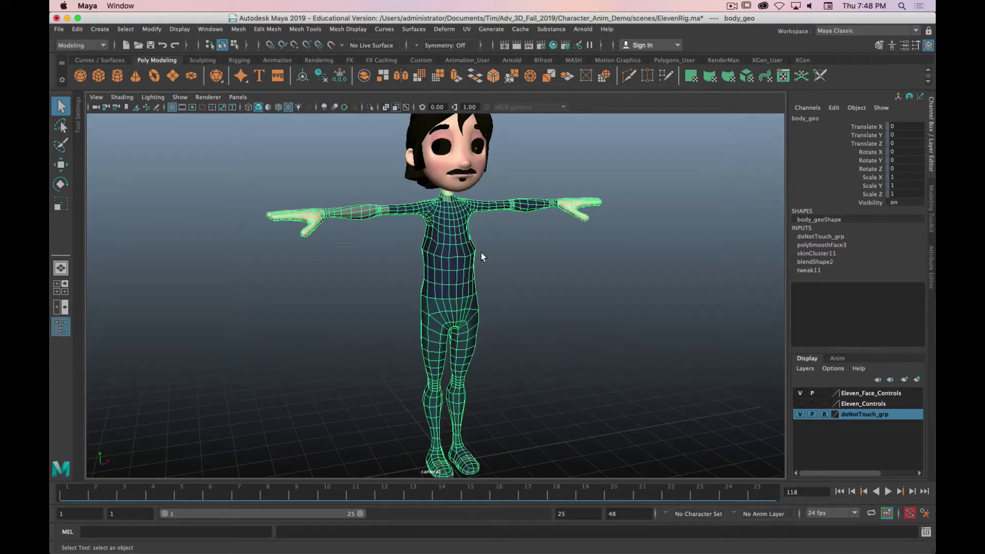
left_click(446, 258)
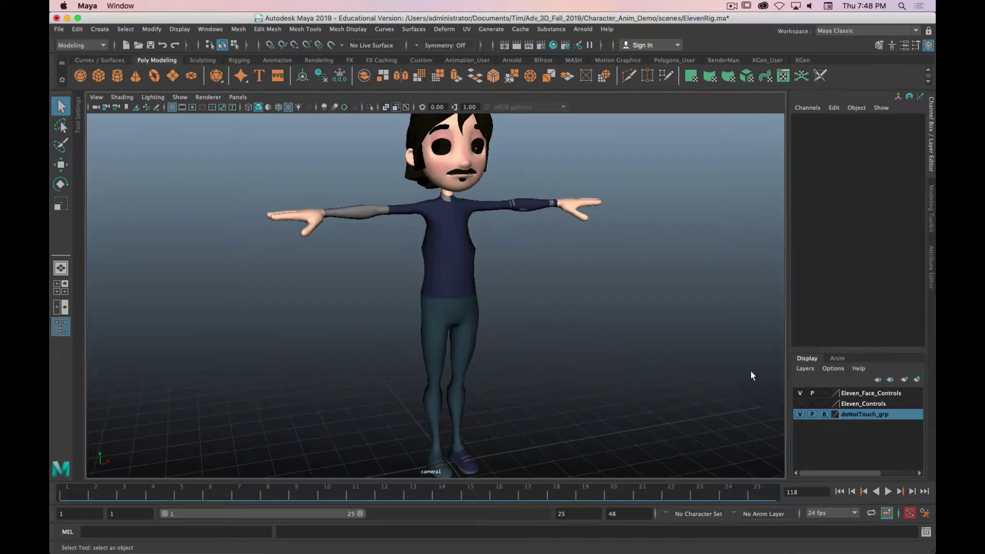
left_click(824, 414)
left_click(823, 415)
Show the Eleven_Controls layer and set the Global_Scale control's Body Smooth attribute to 2
left_click(799, 403)
scroll(525, 349, "down", 2)
left_click(491, 412)
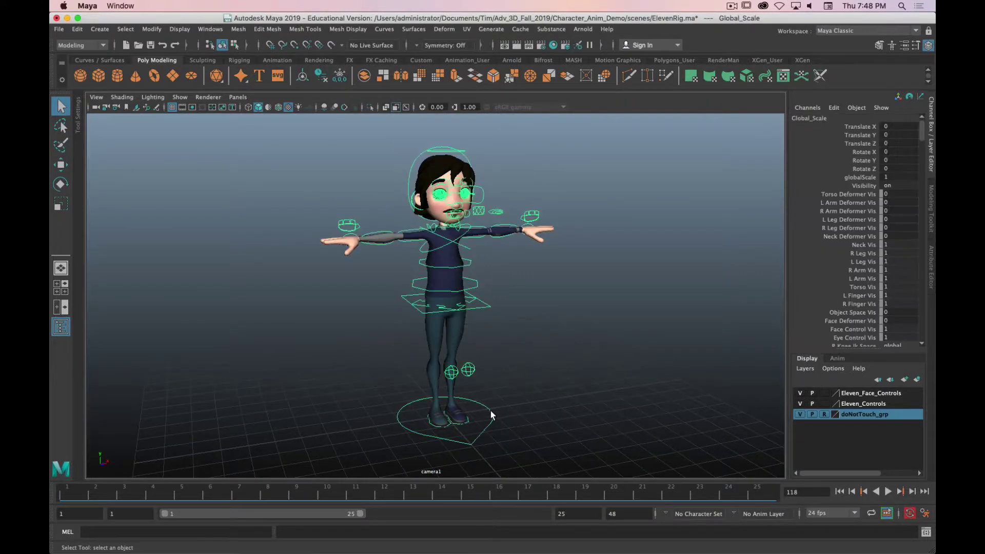
scroll(866, 326, "down", 10)
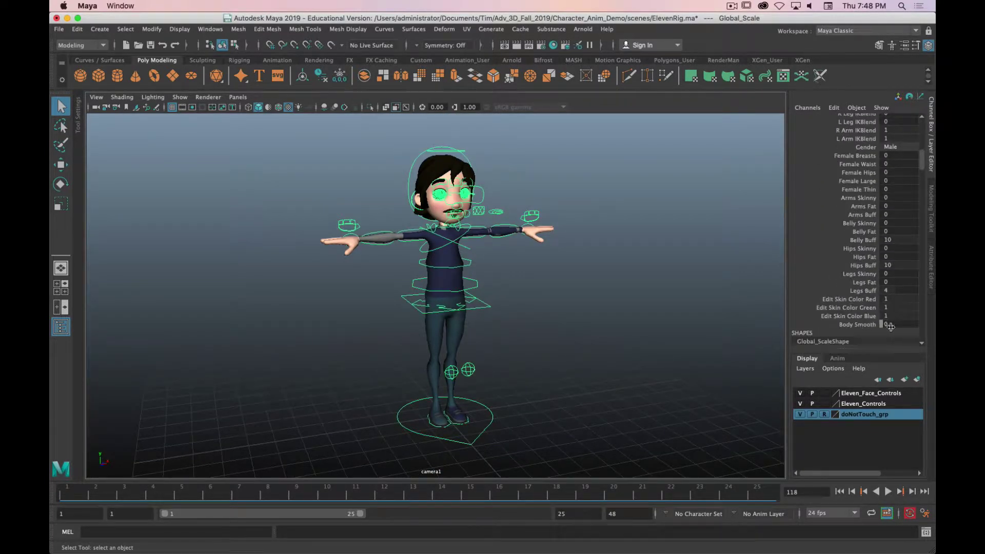
type("2")
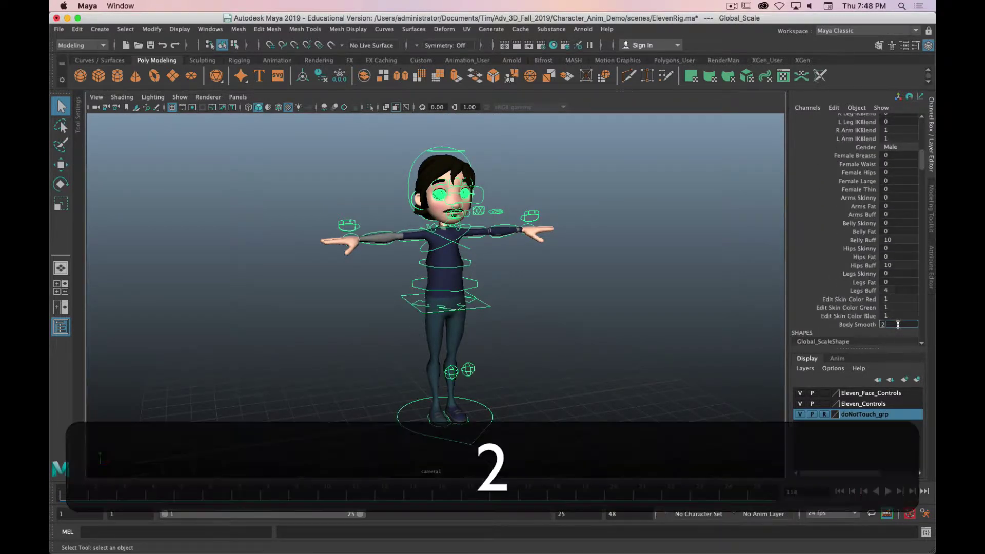
key("Return")
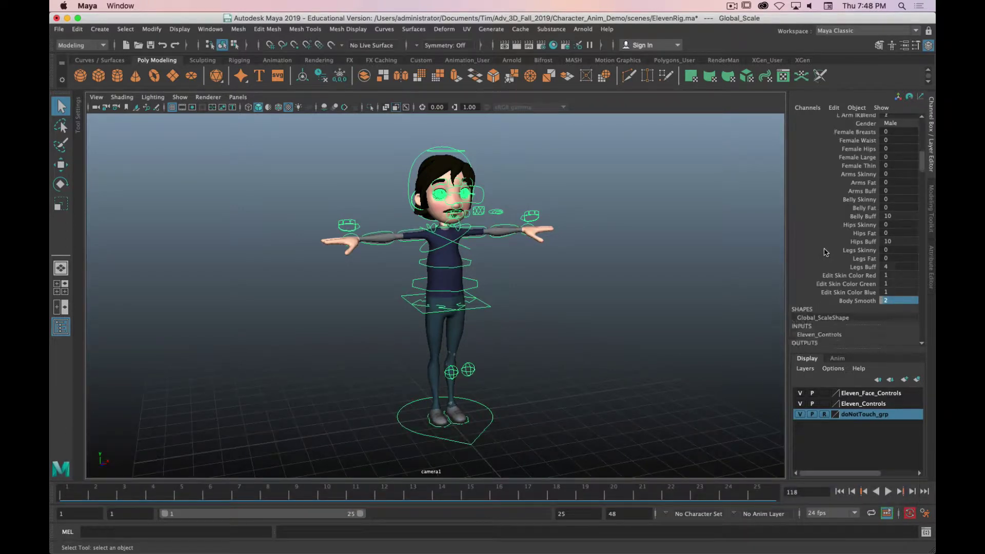
Set the character's Arms Buff attribute to 7.4 and deselect the Global_Scale control
scroll(830, 251, "down", 2)
scroll(834, 236, "down", 2)
scroll(866, 238, "up", 6)
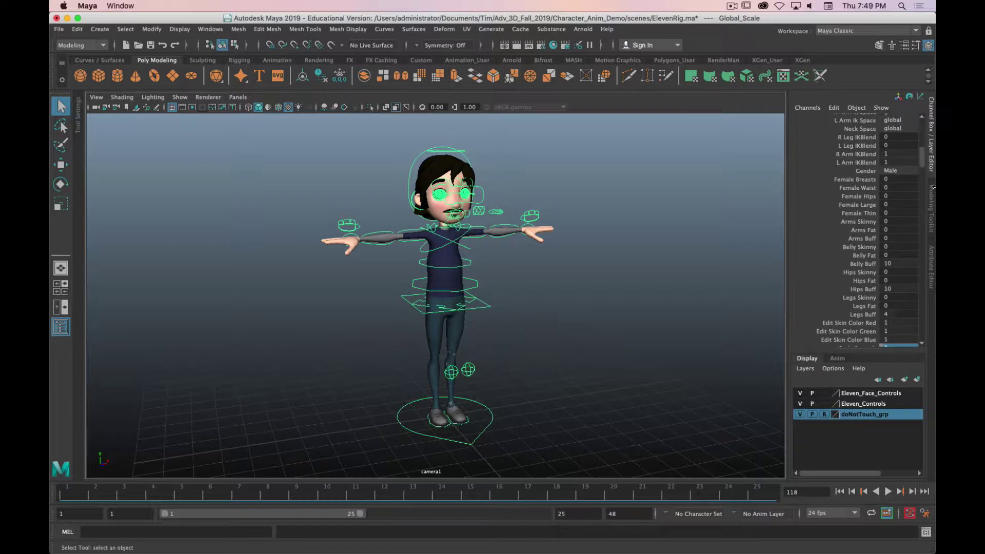
double_click(897, 238)
type("7.4")
key("Return")
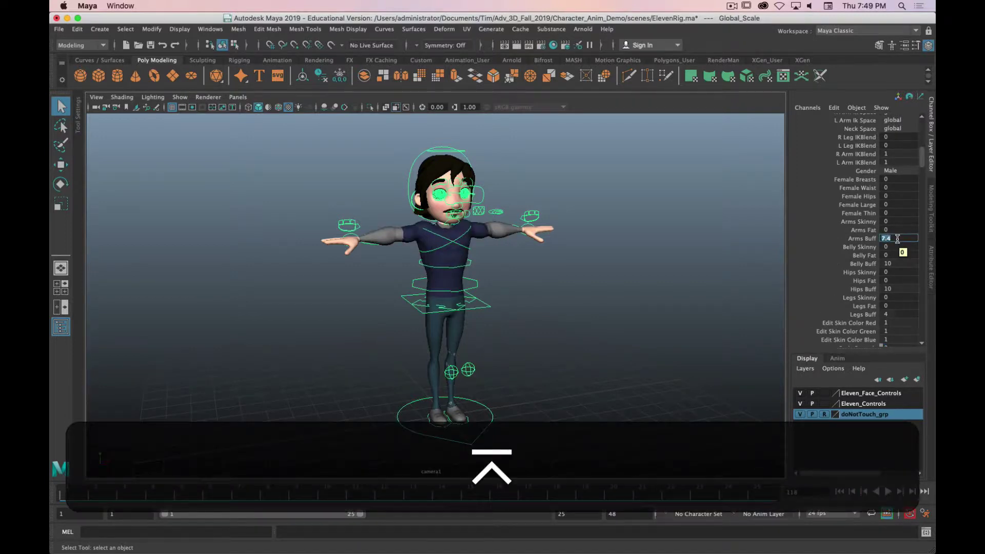
left_click(559, 287)
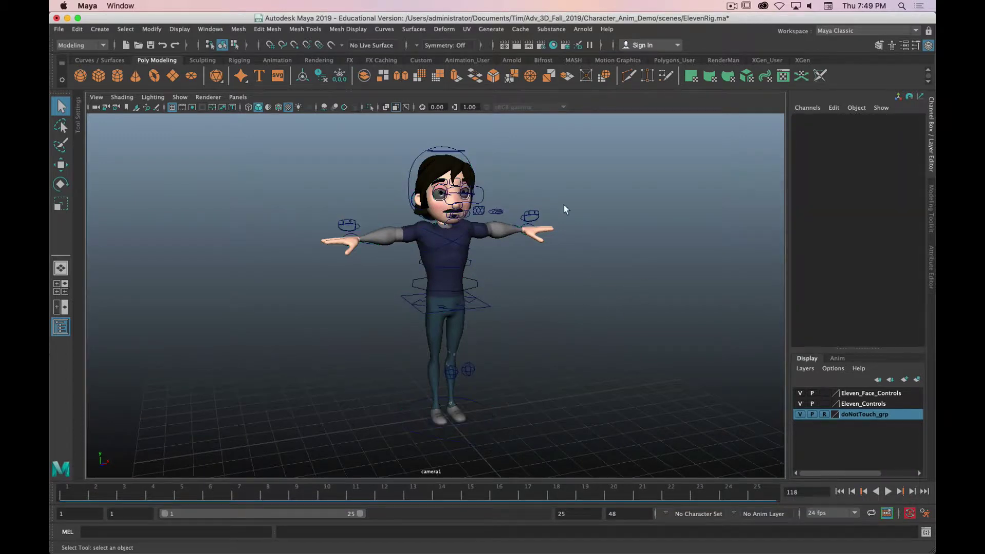
Select the head_IK_control around the character's head and review its attributes
scroll(436, 184, "up", 5)
scroll(436, 186, "down", 2)
middle_click_drag(437, 185, 477, 298, "alt")
left_click(416, 169)
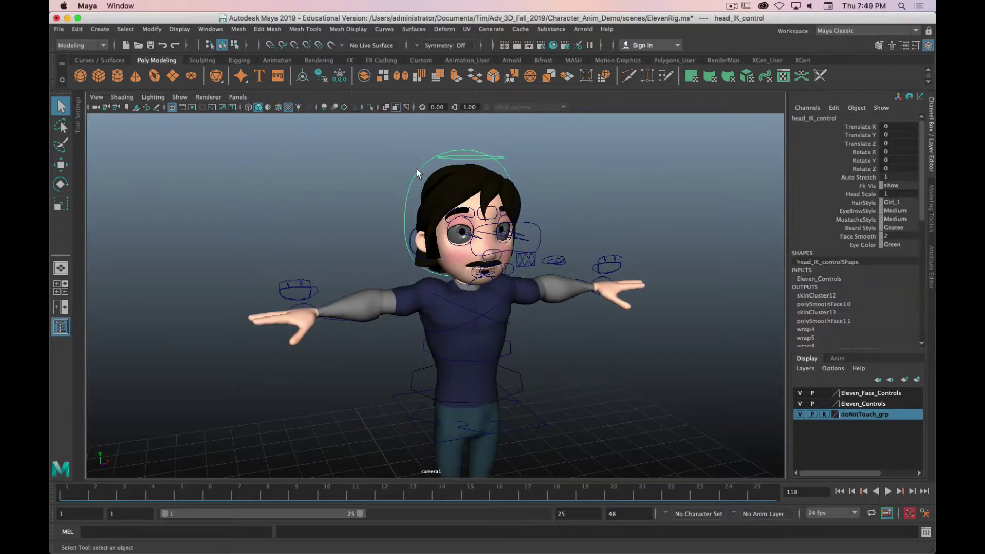
left_click_drag(416, 169, 556, 277, "alt")
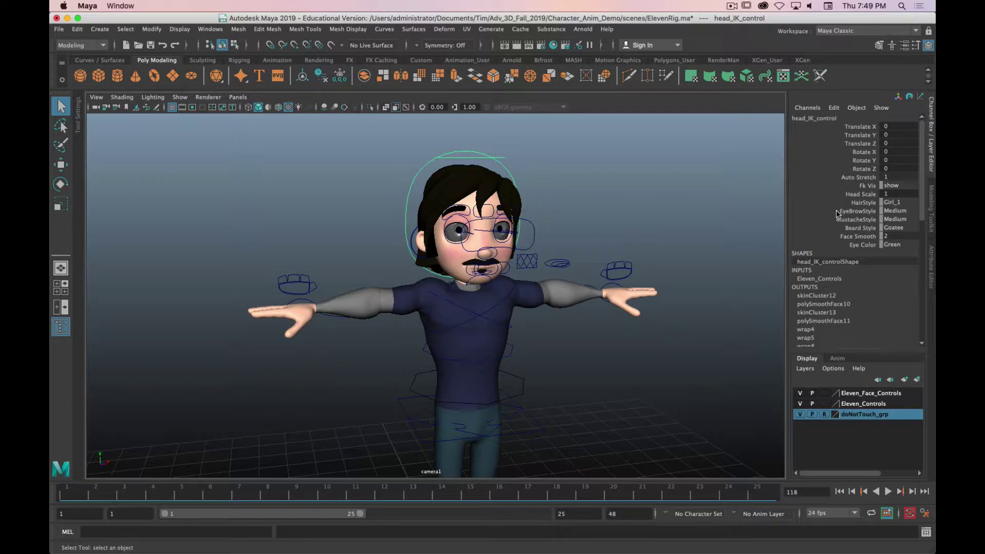
scroll(837, 213, "down", 2)
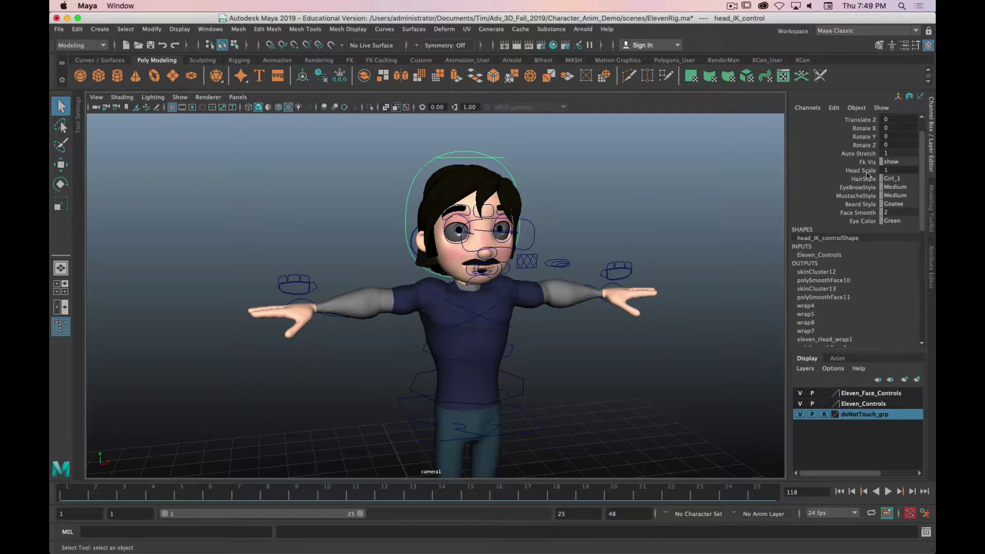
Try reducing the head control's Head Scale to 0.9 with the whole character in view
left_click(866, 172)
scroll(684, 271, "down", 3)
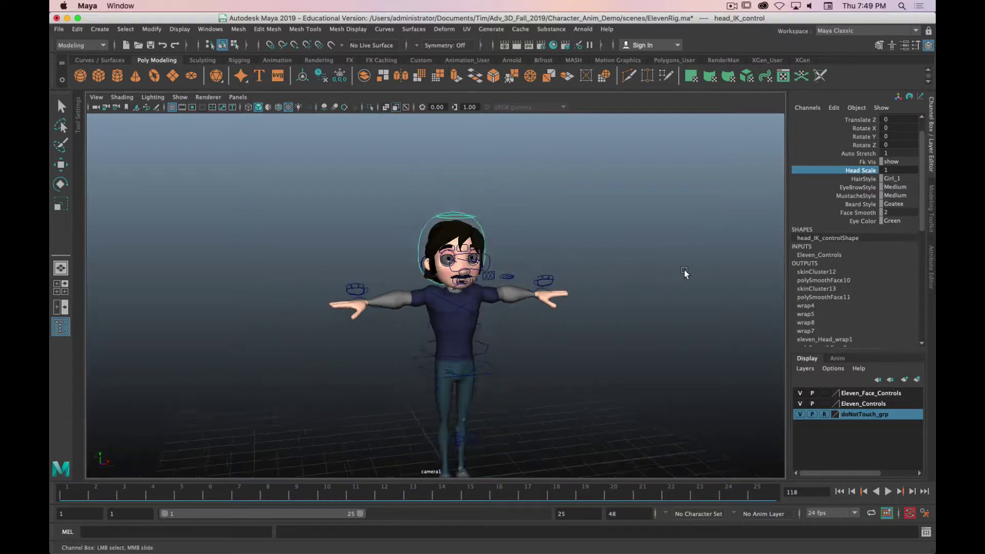
scroll(684, 272, "up", 3)
left_click_drag(684, 271, 641, 306, "alt")
right_click_drag(641, 307, 638, 348, "alt")
middle_click_drag(548, 337, 568, 304, "alt")
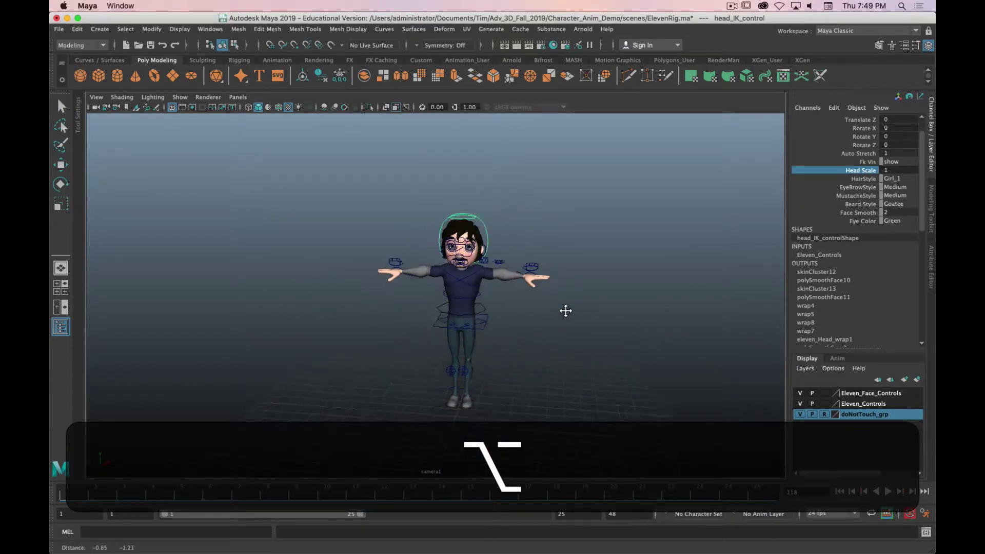
right_click_drag(568, 305, 575, 299, "alt")
left_click_drag(574, 299, 579, 294, "alt")
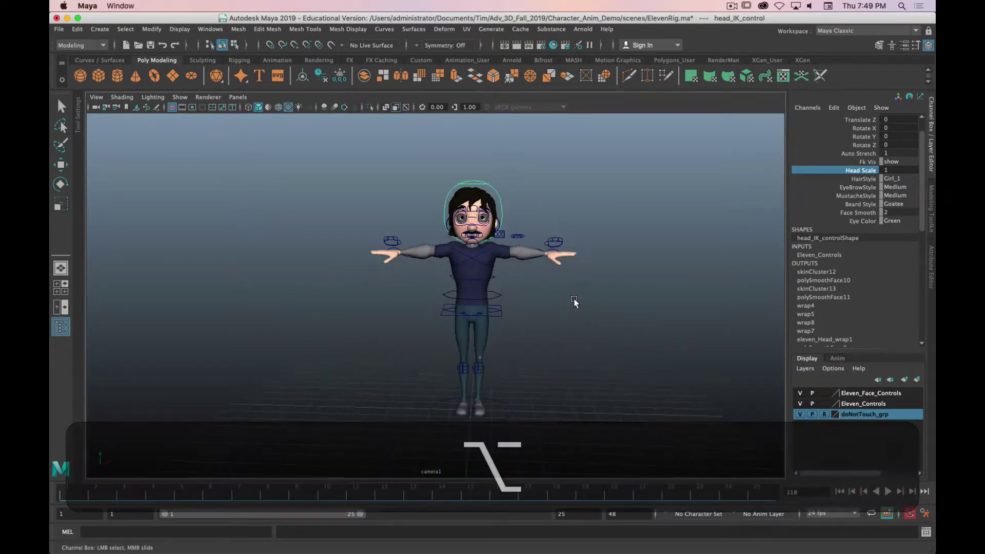
mouse_move(573, 303)
left_mouse_down("alt")
mouse_move(575, 312)
mouse_move(556, 309)
mouse_move(568, 311)
left_mouse_up("alt")
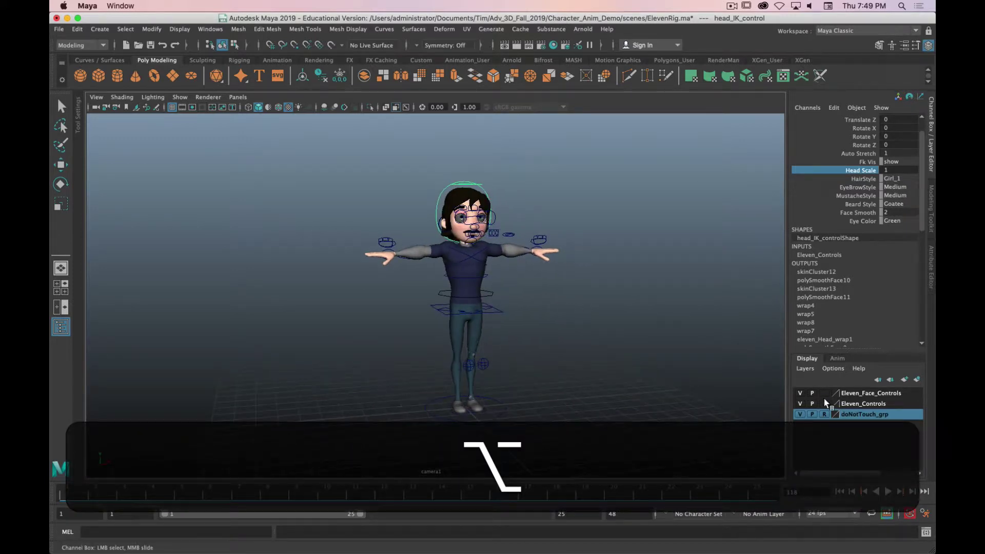
scroll(632, 263, "up", 1)
scroll(657, 204, "down", 1)
middle_click_drag(657, 205, 634, 224, "alt")
middle_click_drag(903, 174, 898, 171)
left_click(900, 170)
type(".9")
key("Return")
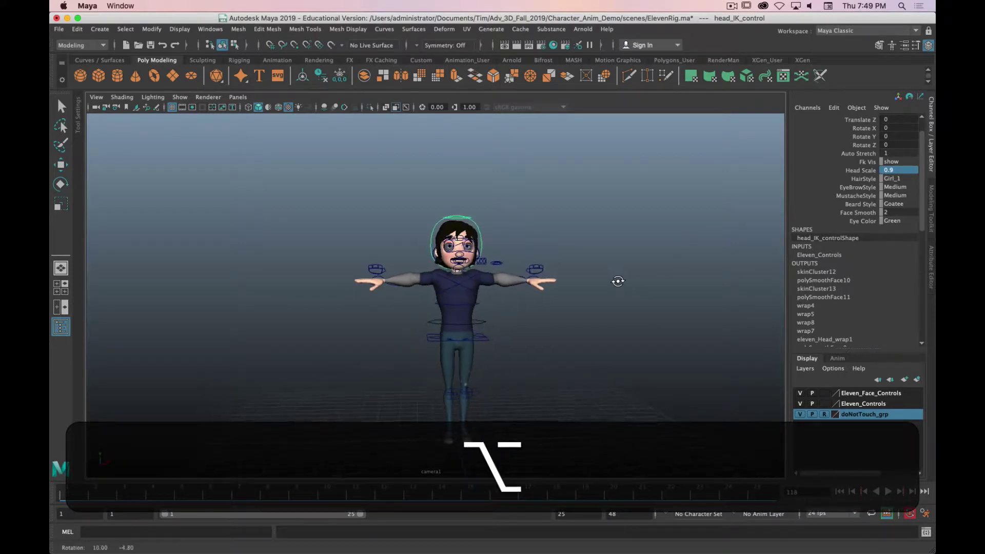
Try a Head Scale of 0.8 on the head control, and return it to 1
left_click(910, 170)
type(".8")
key("KP_Enter")
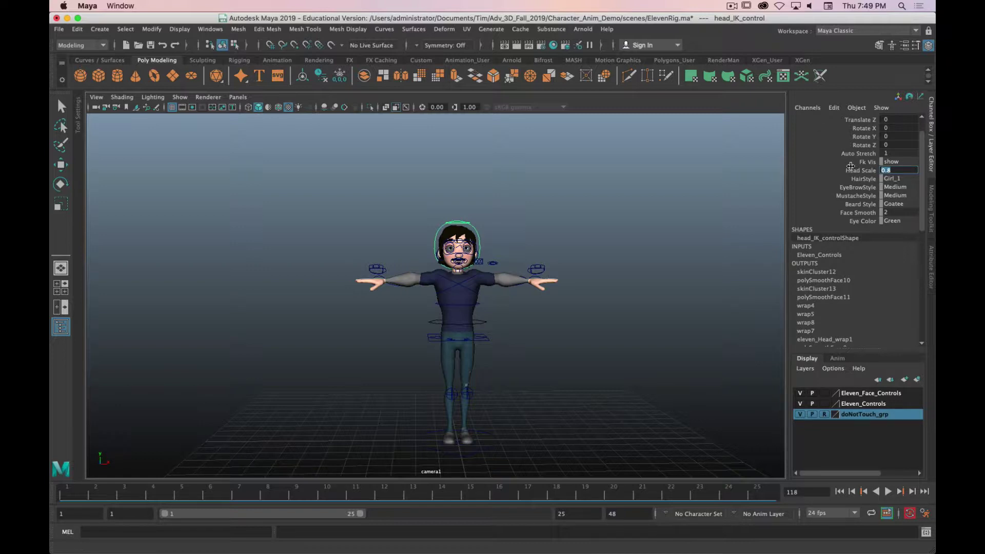
type("1")
key("Return")
Try other HairStyle options on the head control, including None, and return the attribute to Girl_1
left_click_drag(661, 256, 704, 250, "alt")
scroll(633, 260, "up", 5, "alt")
middle_click_drag(649, 220, 621, 296, "alt")
scroll(582, 273, "up", 5, "alt")
left_click_drag(582, 275, 610, 239, "alt")
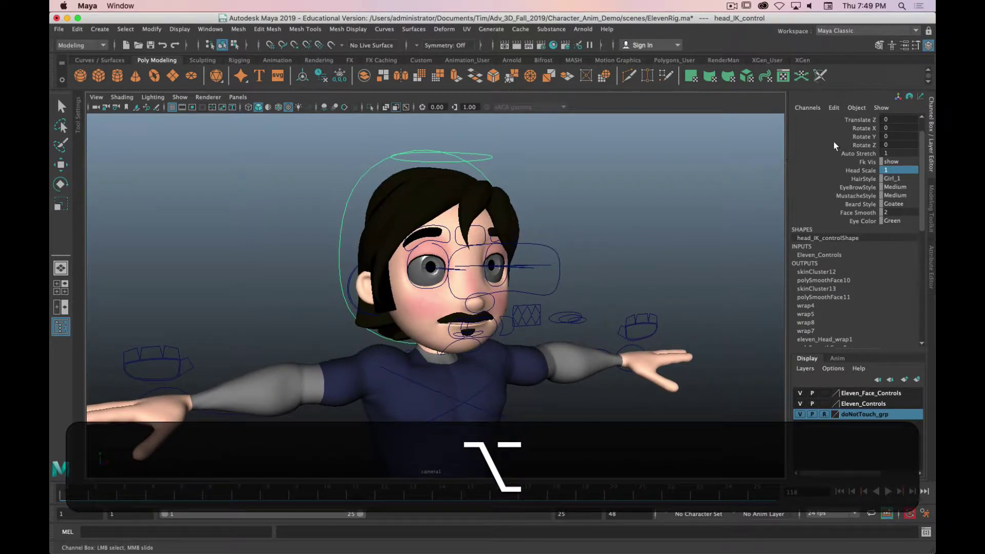
left_click(856, 178)
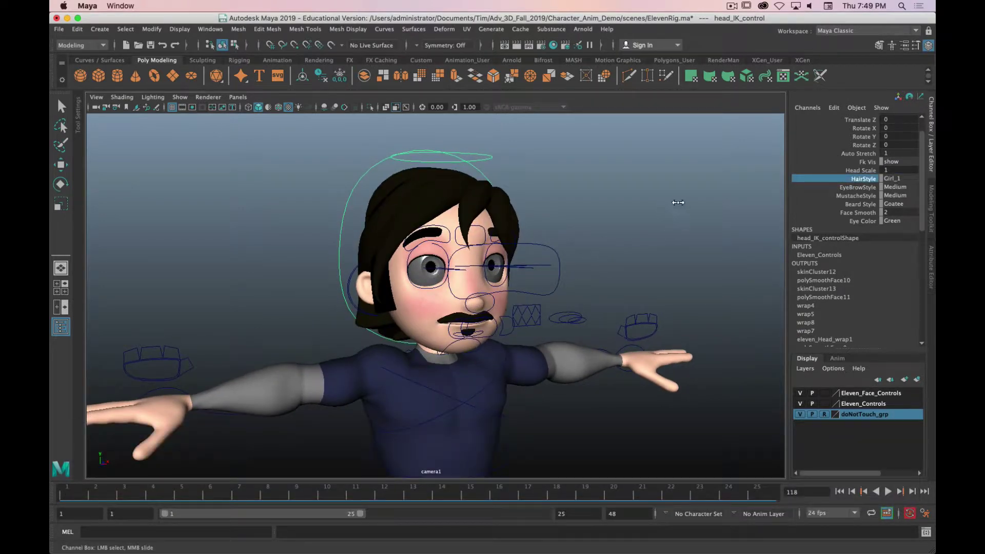
middle_click_drag(675, 204, 569, 208)
left_click_drag(679, 219, 644, 224, "alt")
middle_click_drag(648, 222, 802, 219)
left_click_drag(801, 220, 677, 231, "alt")
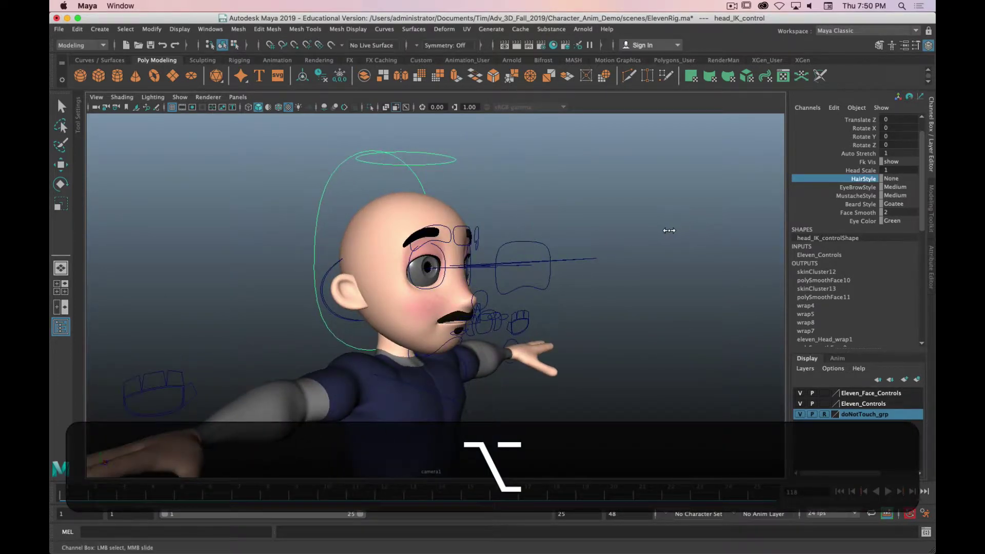
middle_click_drag(651, 232, 605, 242)
left_click_drag(605, 242, 738, 226, "alt")
Try the thick EyeBrowStyle on the character, and return it to Medium
left_click(833, 188)
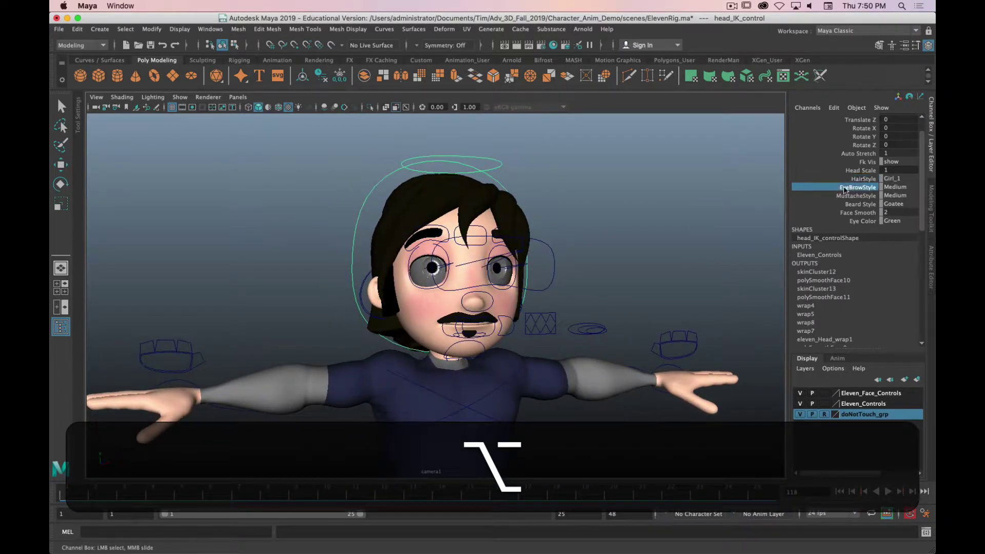
middle_click_drag(662, 218, 780, 216)
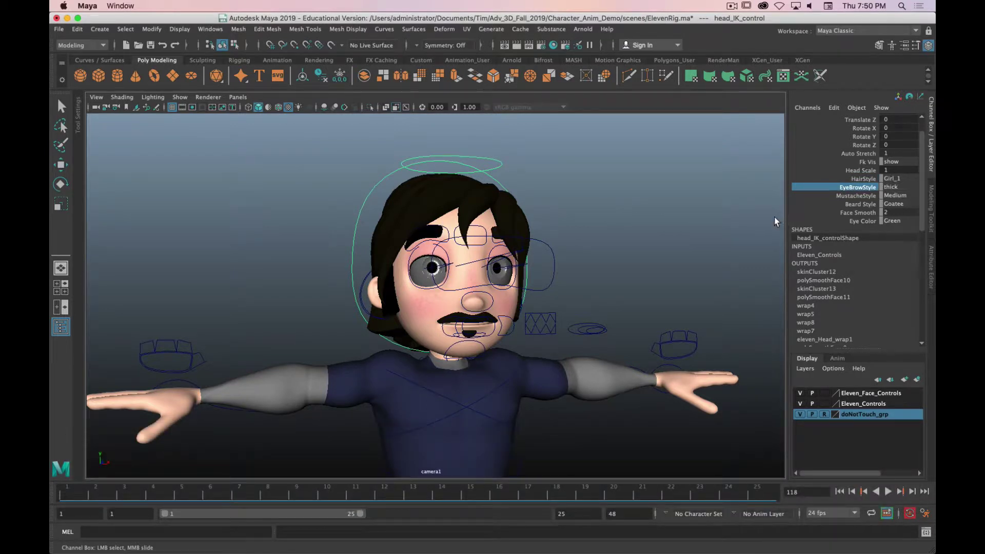
middle_click_drag(701, 222, 677, 226)
Try the Chaplin MustacheStyle and set the character's mustache to thick
left_click(853, 196)
middle_click_drag(696, 225, 649, 226)
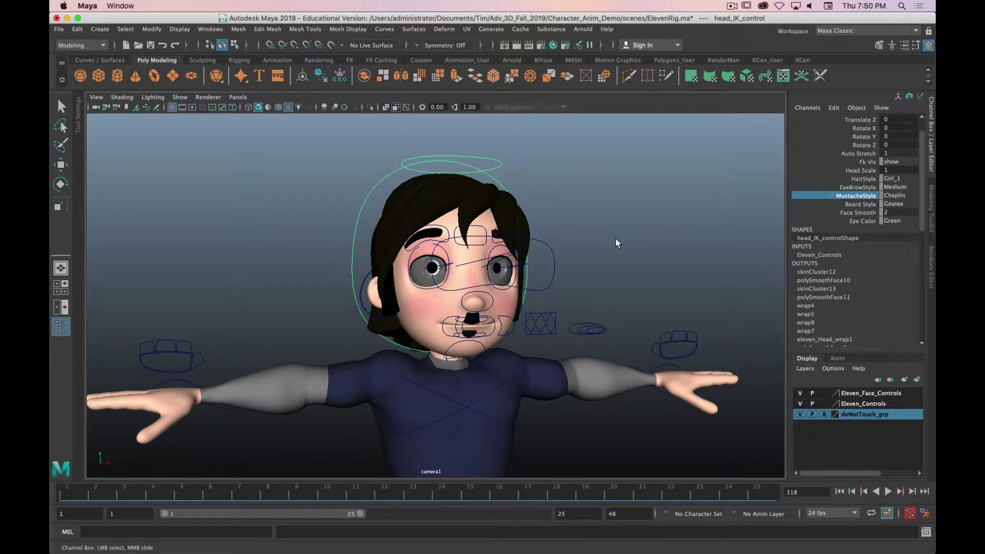
middle_click_drag(617, 241, 595, 245)
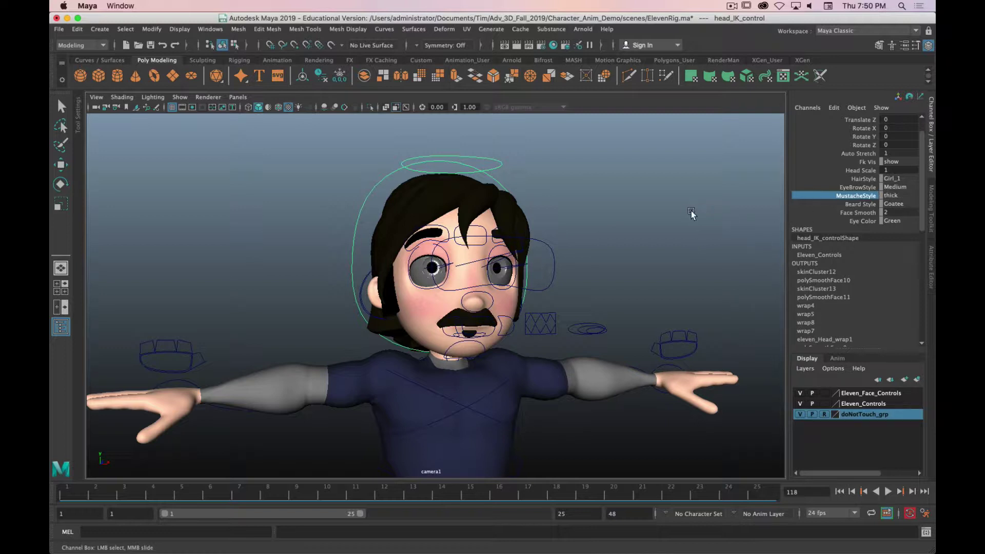
Try adjusting the Beard Style and Face Smooth attributes, leaving them at Goatee and 2
left_click(861, 204)
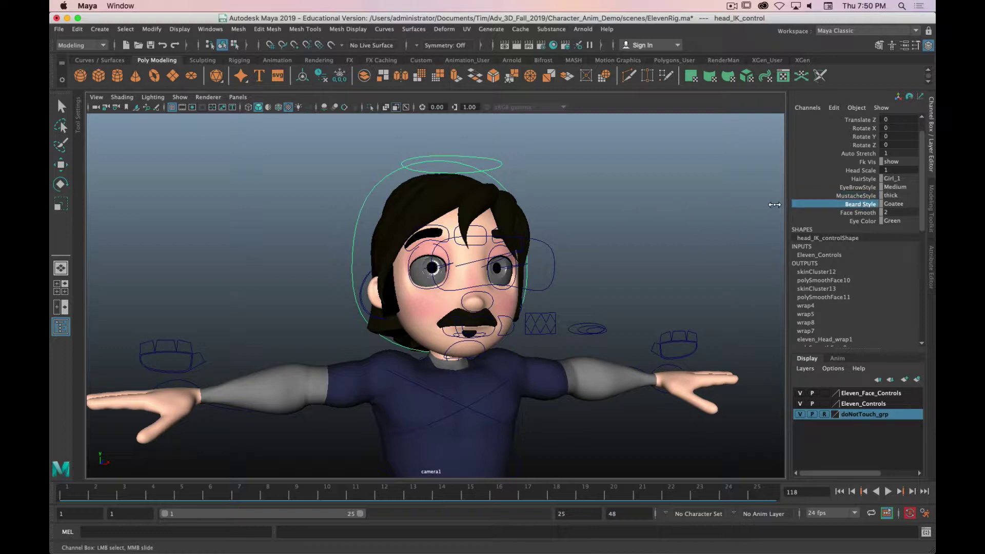
middle_click_drag(588, 201, 772, 206)
left_click(847, 211)
middle_click_drag(698, 210, 766, 207)
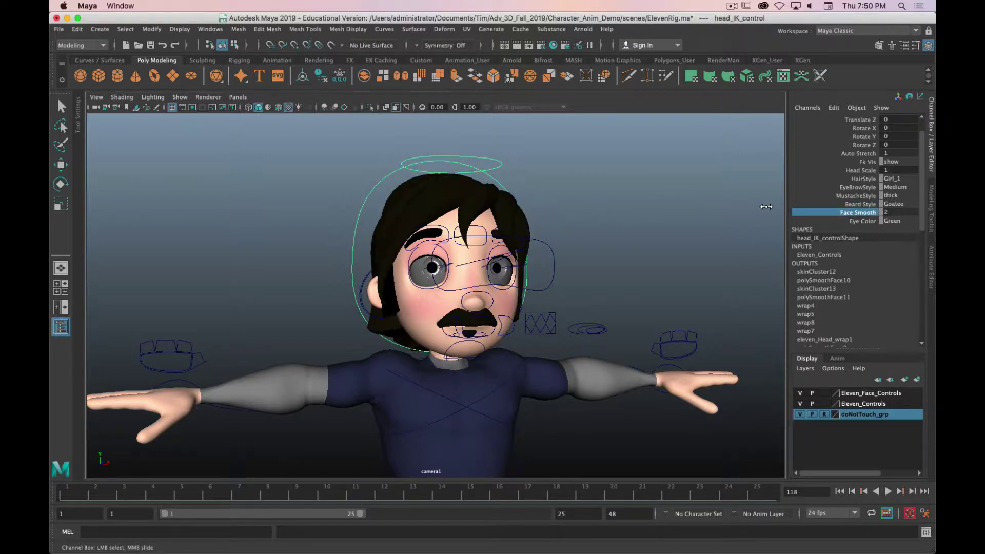
Examine the head control's Eye Color attribute and the character's eyes up close, and deselect the control
left_click(862, 221)
scroll(400, 259, "up", 8)
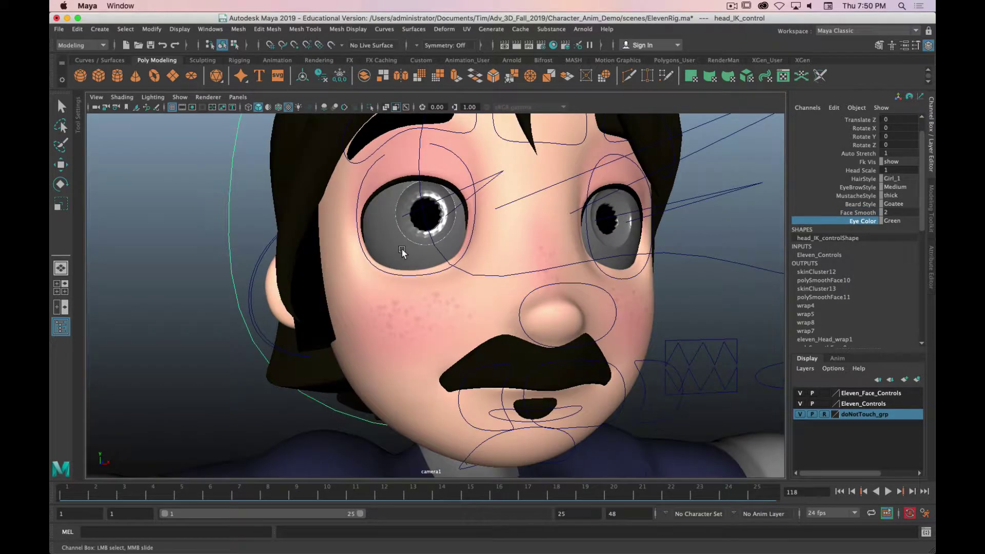
left_click(518, 238)
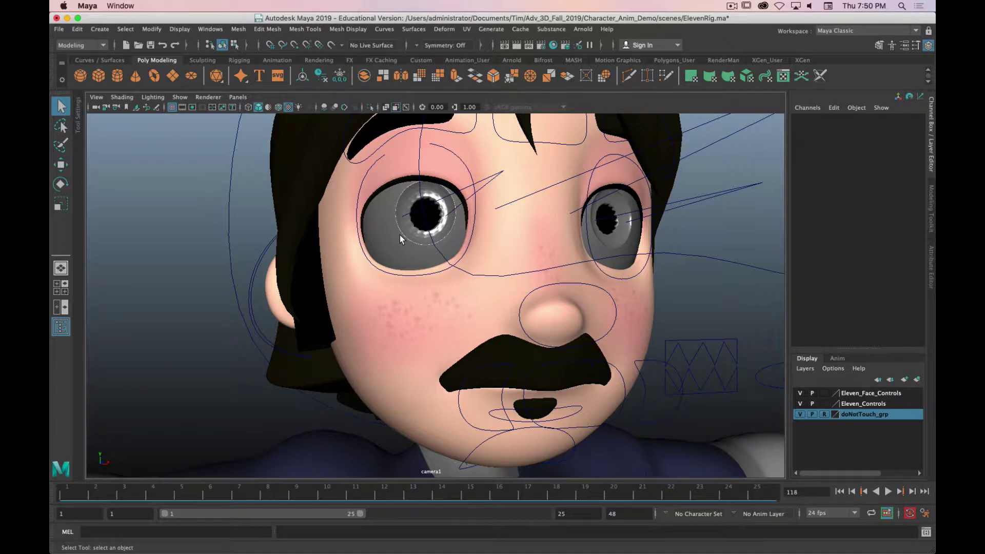
scroll(464, 257, "down", 10)
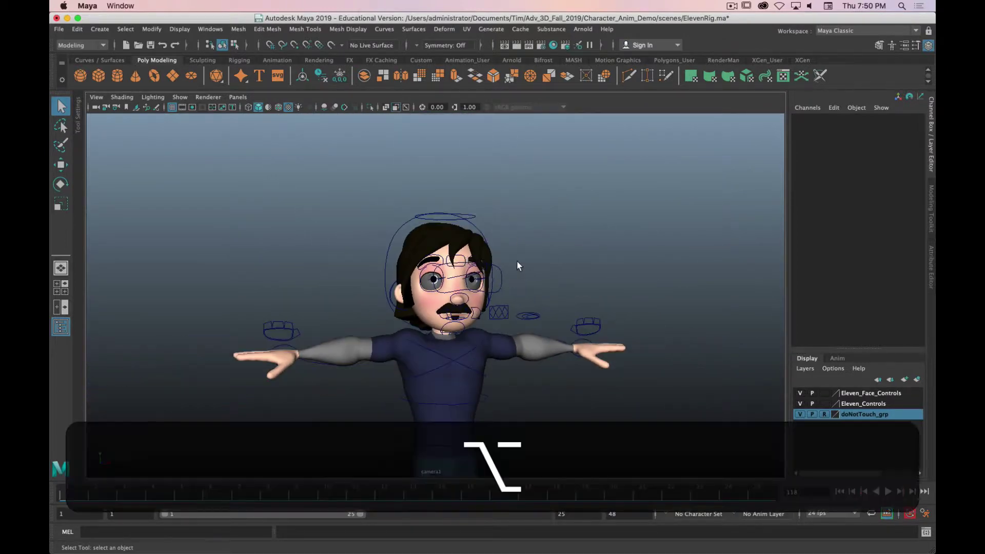
Try raising the right foot up and forward with the Move tool on the right ankle IK control
middle_click_drag(518, 259, 484, 145, "alt")
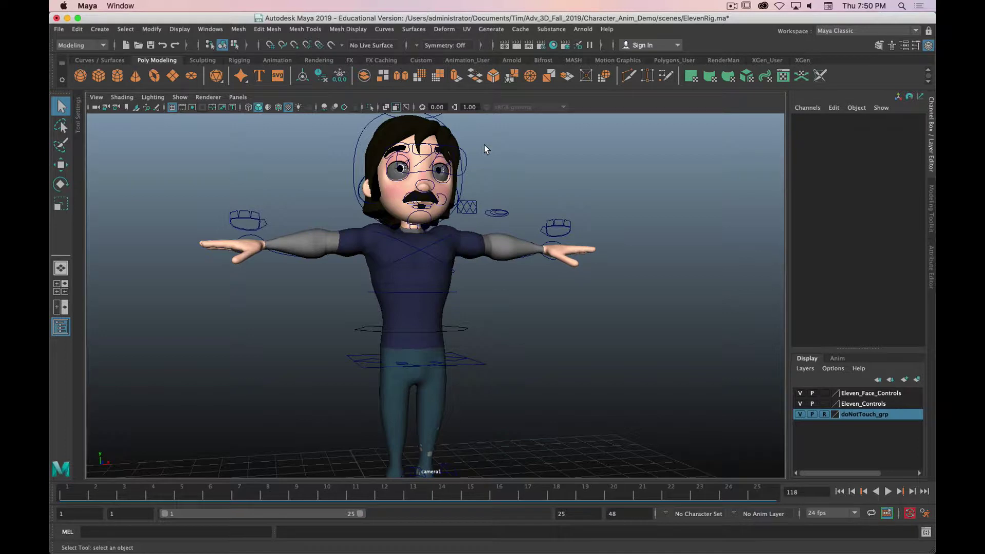
scroll(514, 323, "down", 5)
middle_click_drag(541, 345, 529, 297, "alt")
left_click_drag(500, 291, 525, 308, "alt")
scroll(438, 401, "up", 3)
middle_click_drag(513, 366, 549, 334, "alt")
scroll(439, 415, "up", 2)
left_click(438, 421)
left_click_drag(452, 354, 456, 342, "alt")
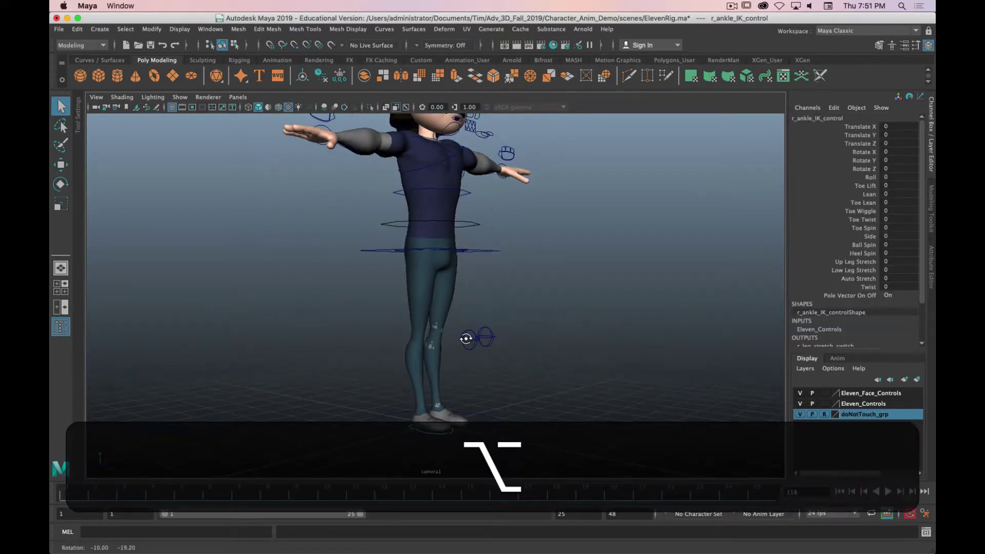
scroll(462, 339, "up", 4)
scroll(468, 336, "down", 5)
middle_click_drag(500, 284, 494, 297, "alt")
key("w")
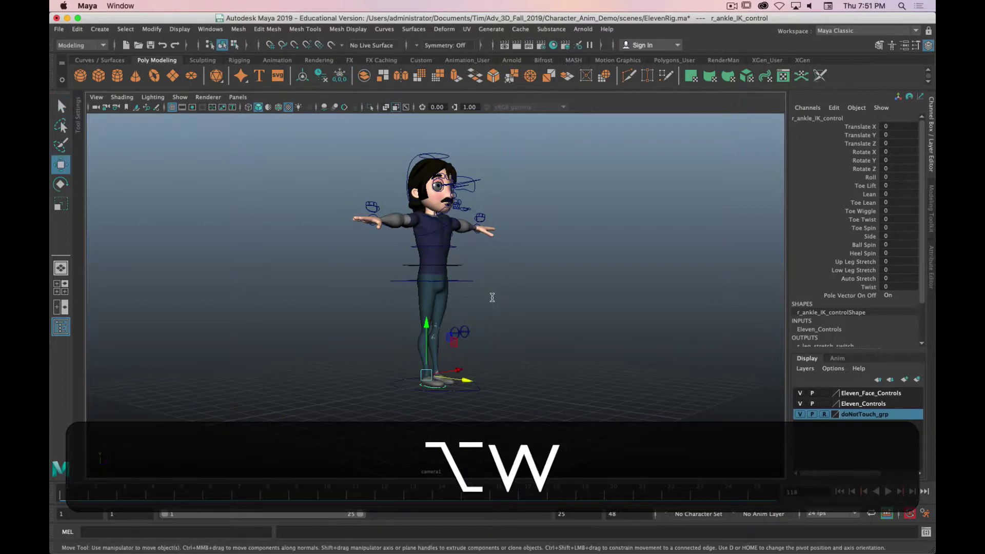
left_click_drag(505, 372, 544, 386, "alt")
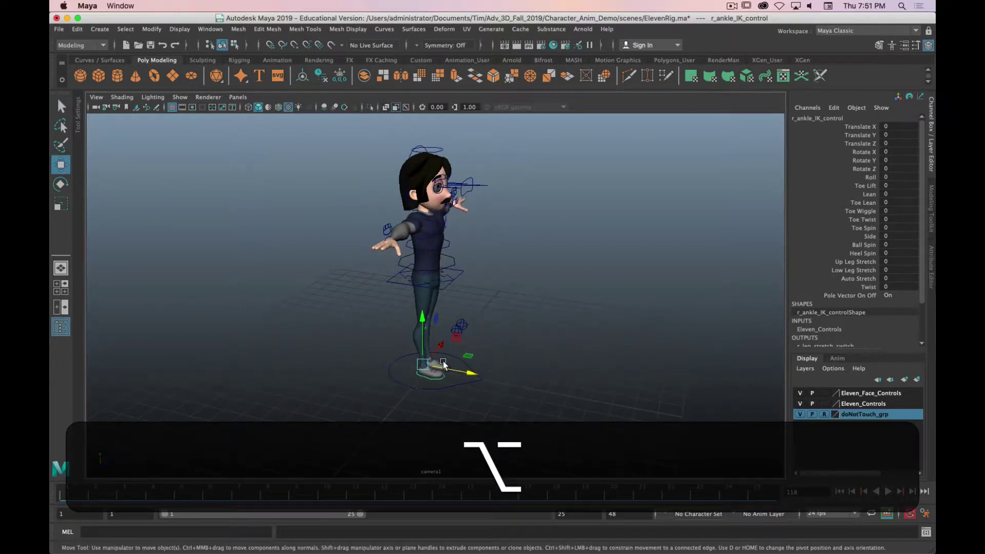
left_click_drag(459, 338, 534, 279)
Try moving the right knee IK control up and forward to redirect the raised knee
left_click(456, 331)
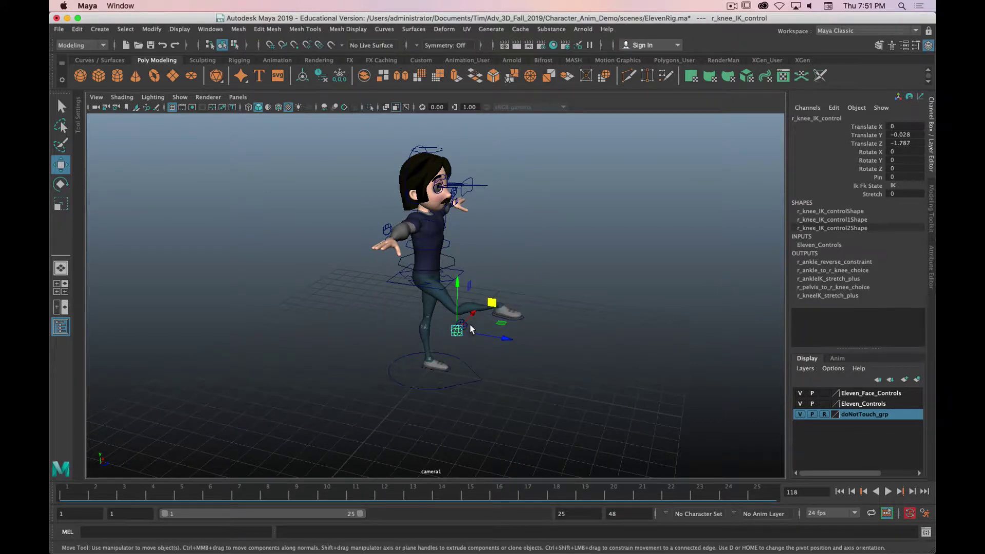
left_click_drag(488, 302, 551, 215)
left_click_drag(589, 344, 496, 354, "alt")
mouse_move(504, 260)
left_mouse_down()
mouse_move(459, 261)
mouse_move(517, 261)
left_mouse_up()
Undo the right knee and ankle control moves so the leg is back in its default pose
key("alt+z")
key("alt+z")
key("alt+z")
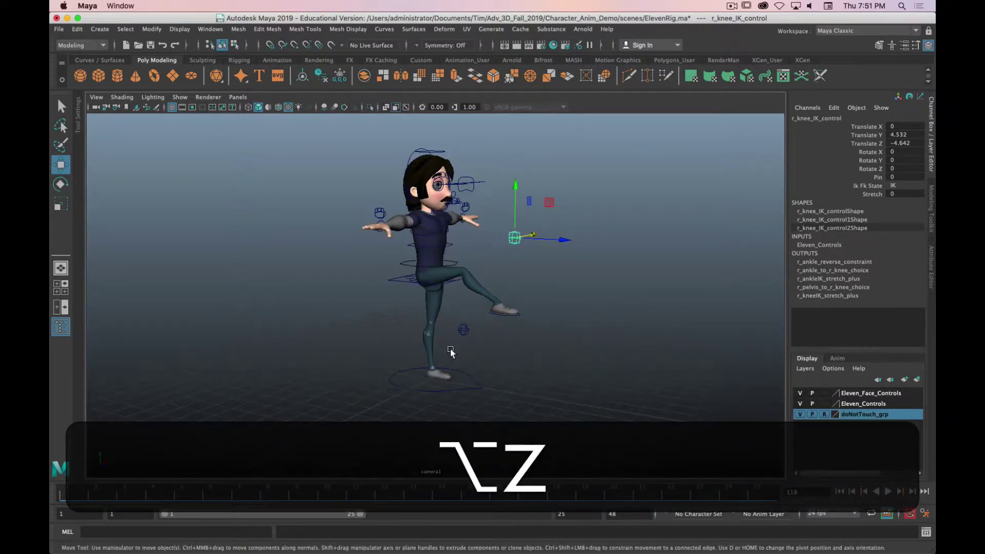
key("z")
key("z")
Switch the viewport to wireframe display and select the right shoulder FK control inside the upper arm
left_click_drag(457, 319, 358, 260, "alt")
scroll(358, 260, "up", 5, "alt")
right_click_drag(358, 260, 385, 248, "alt")
middle_click_drag(386, 248, 418, 365, "alt")
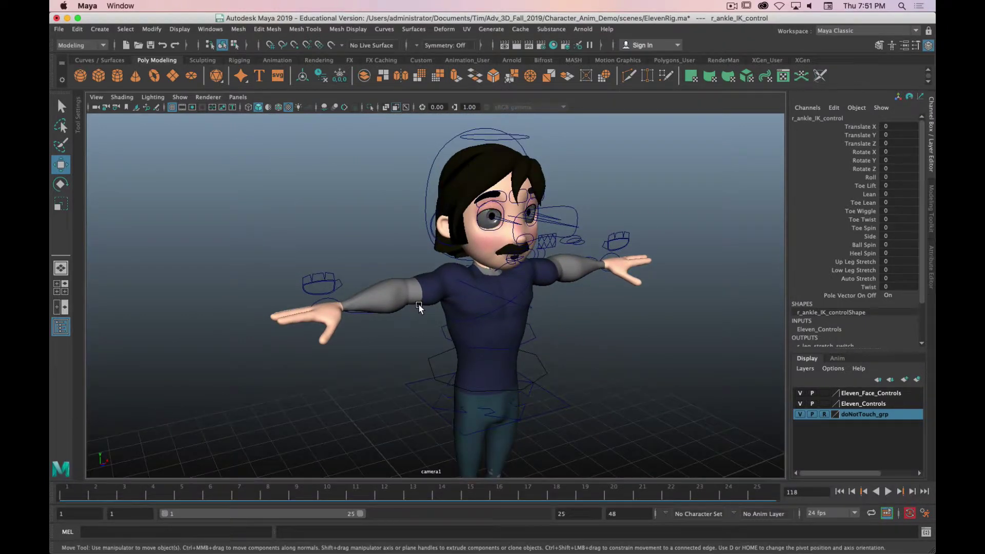
key("4")
left_click(423, 281)
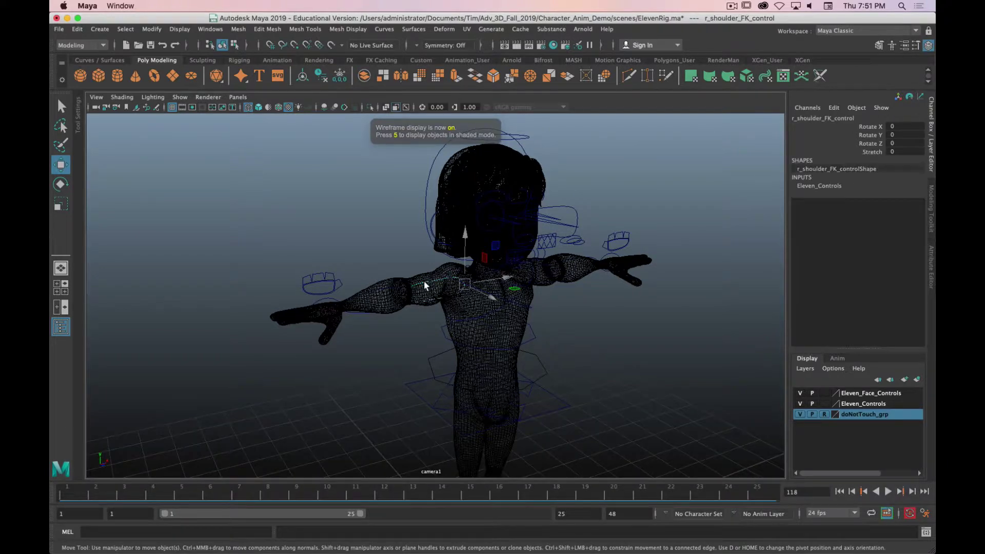
left_click_drag(423, 281, 398, 313, "alt")
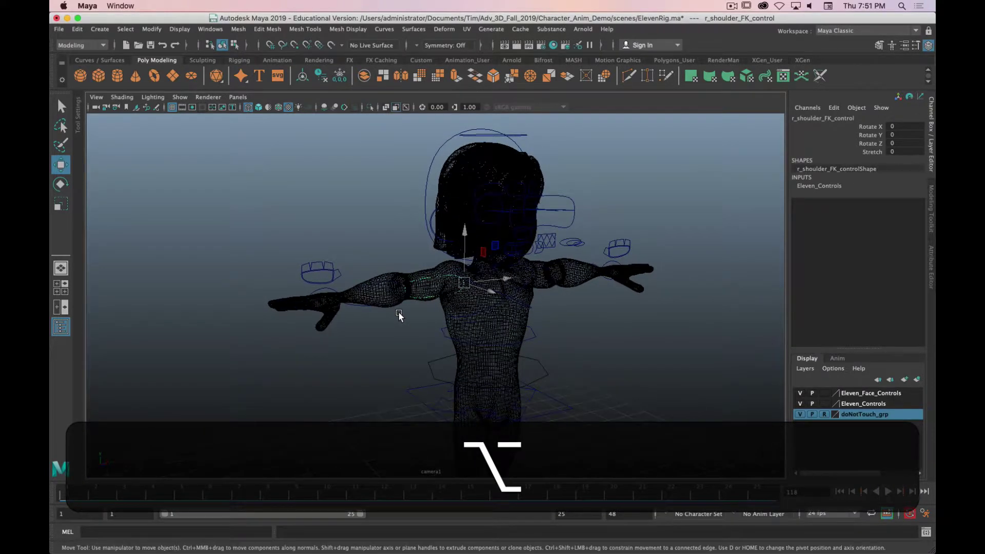
Try rotating the right shoulder FK control about 53 degrees in Z to lower the arm, and undo the rotation
key("w")
key("e")
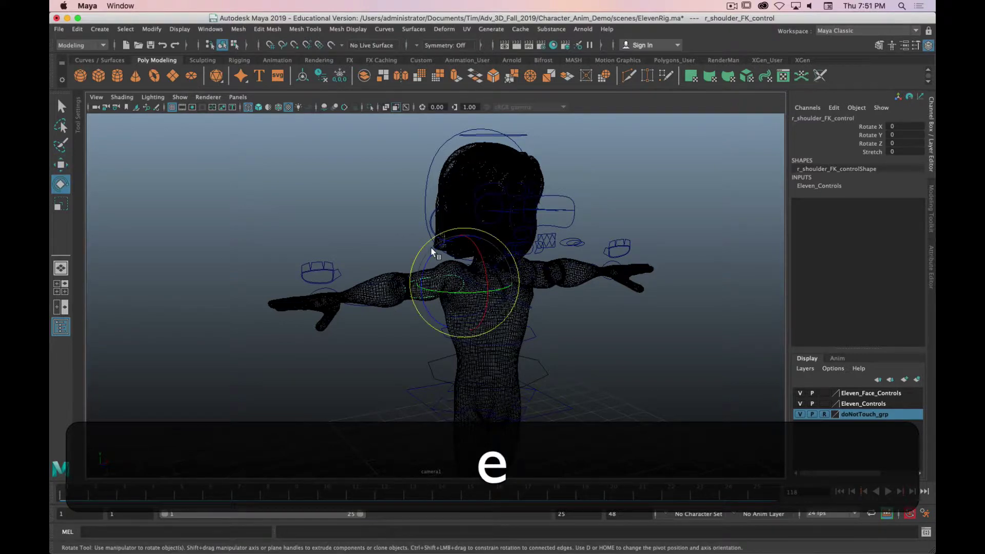
left_click_drag(433, 251, 519, 363)
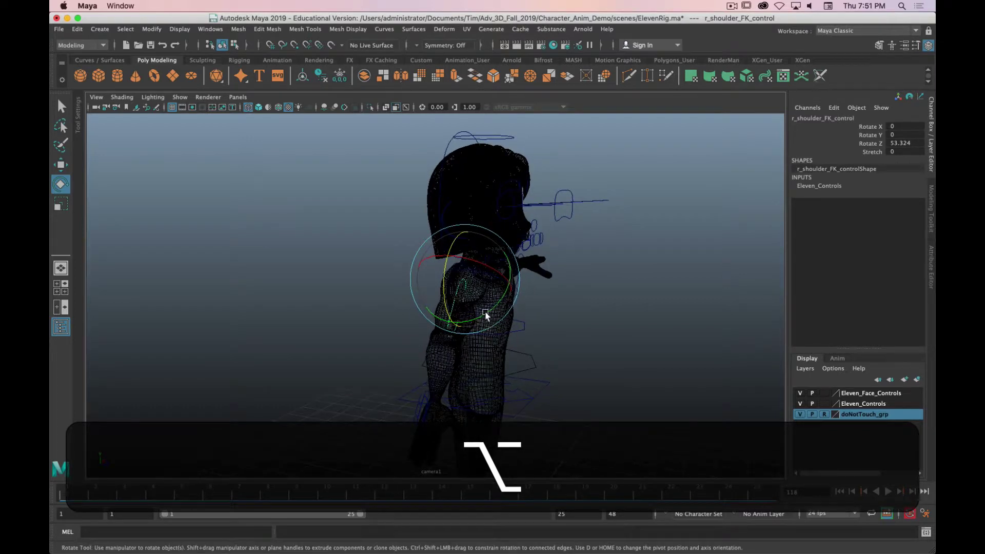
left_click_drag(509, 305, 493, 322)
key("z")
key("z")
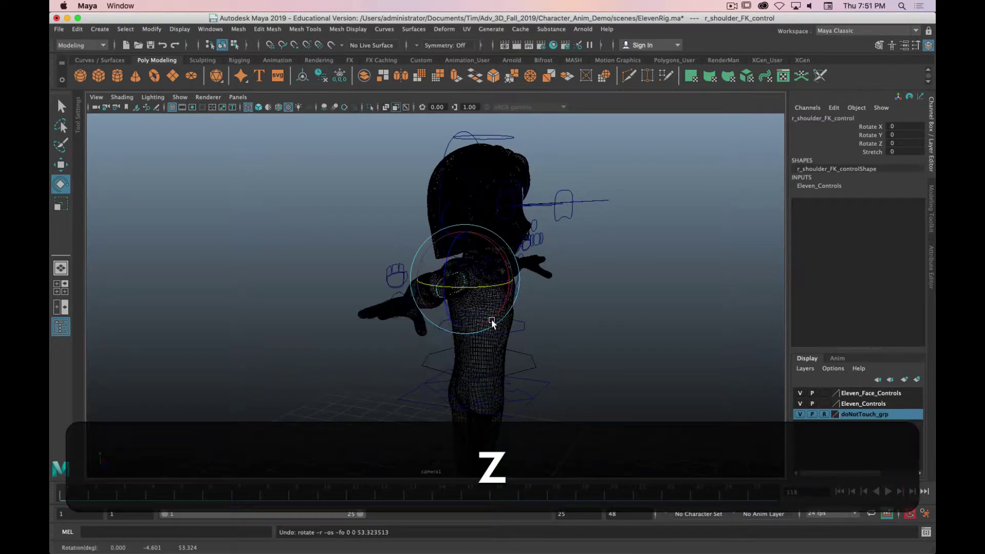
Examine the right wrist FK control and the attributes of the right hand control
left_click_drag(402, 380, 360, 376, "alt")
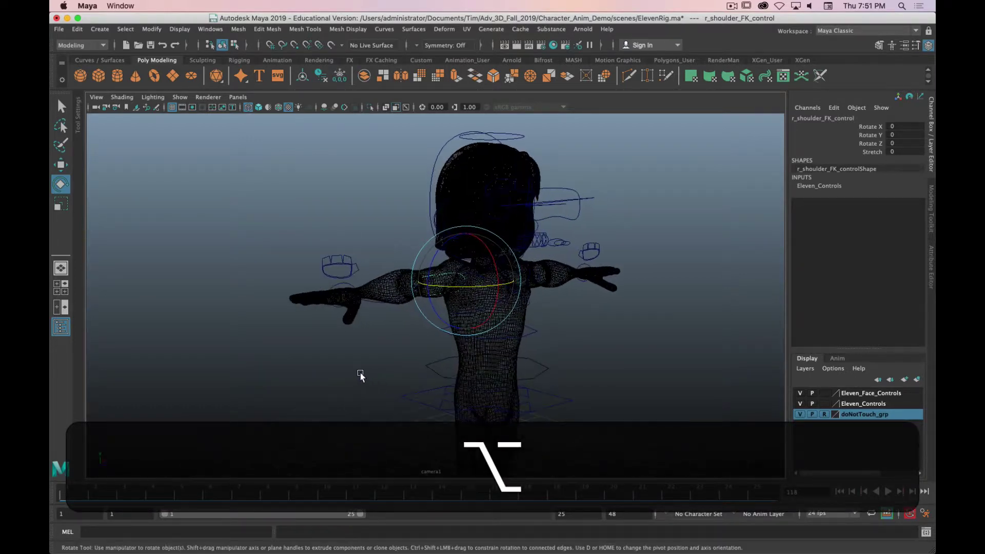
left_click(347, 290)
left_click(347, 287)
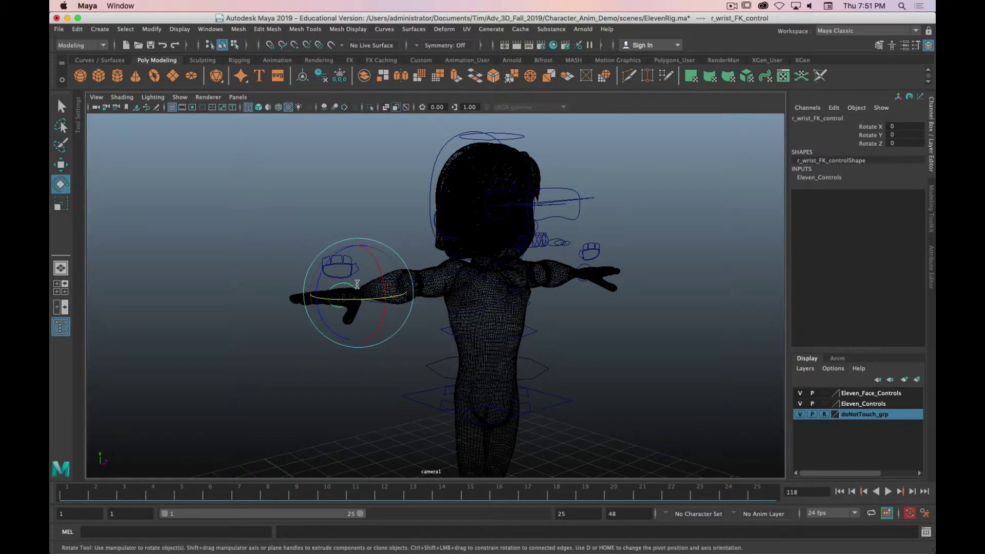
key("q")
left_click(355, 276)
left_click(340, 278)
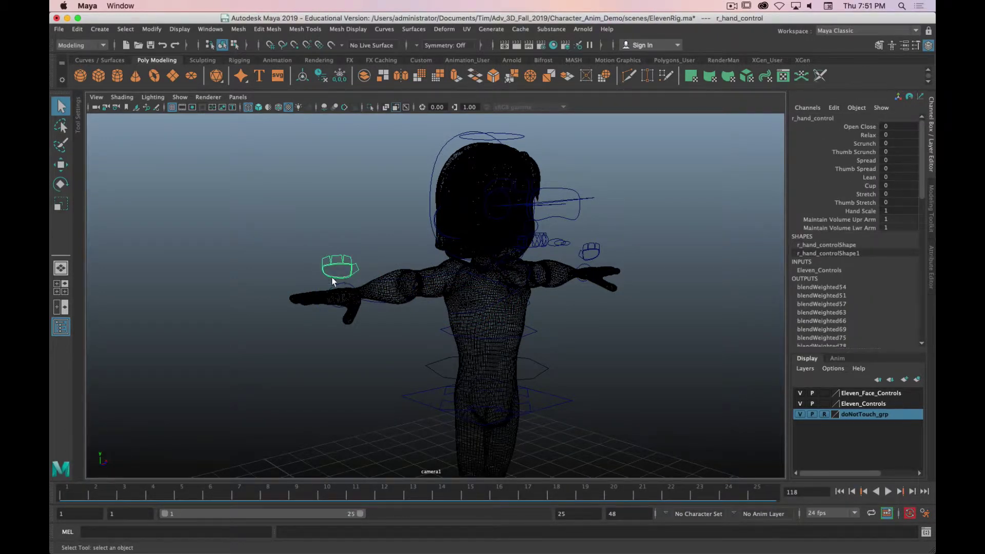
scroll(829, 175, "down", 2)
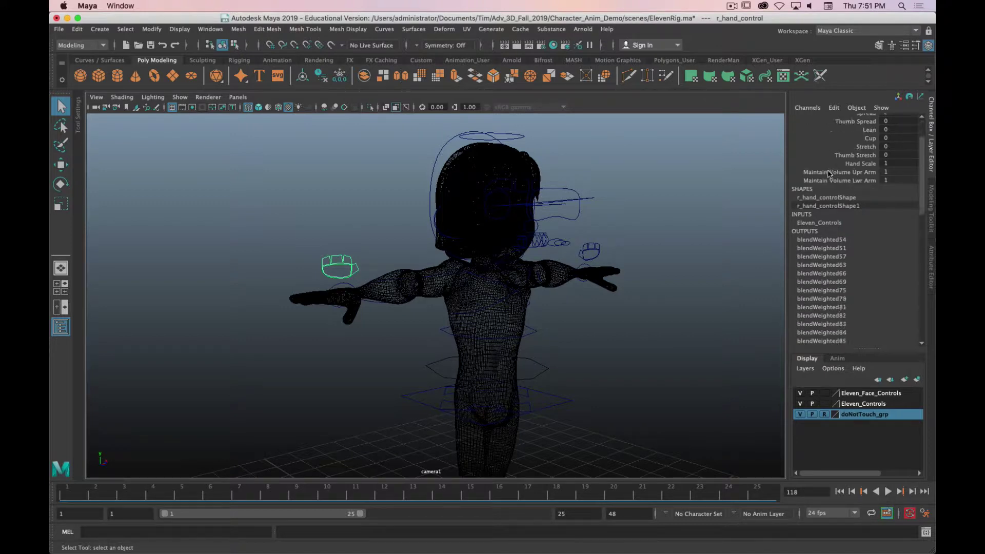
scroll(829, 175, "up", 1)
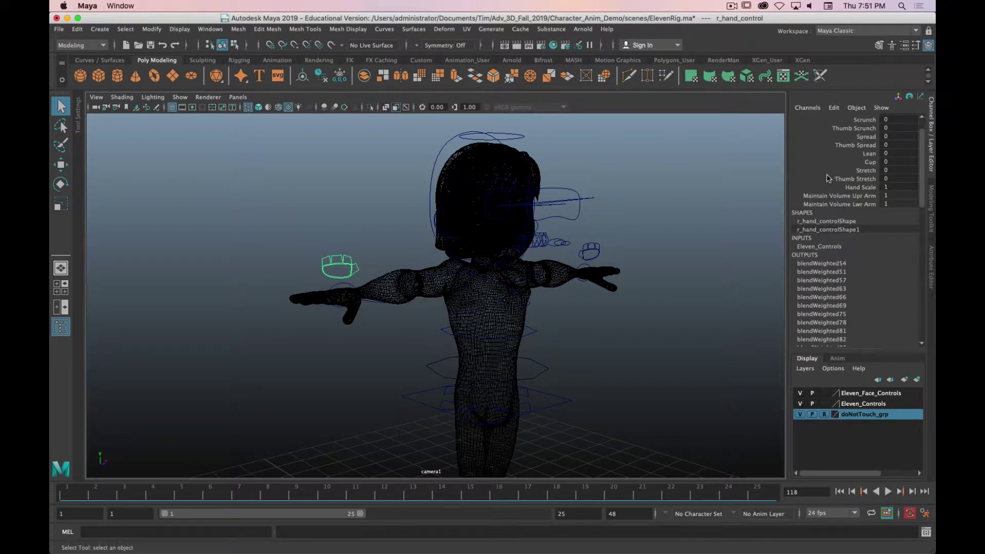
Set the R Arm IKBlend and L Arm IKBlend attributes of the Global_Scale control to 0
middle_click_drag(548, 442, 561, 165, "alt")
left_click(553, 418)
left_click_drag(631, 339, 635, 324, "alt")
scroll(632, 318, "down", 3)
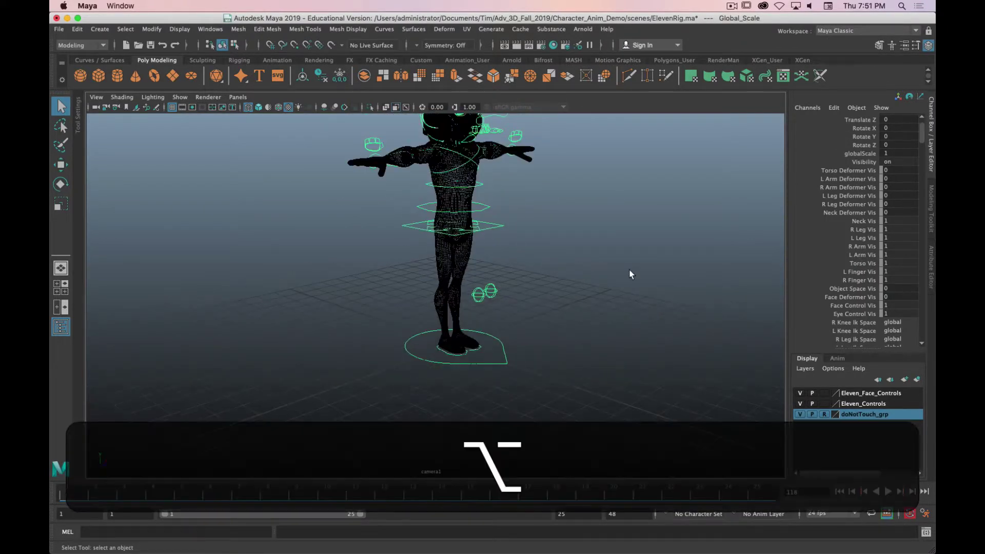
middle_click_drag(631, 272, 635, 290, "alt")
scroll(818, 244, "down", 6)
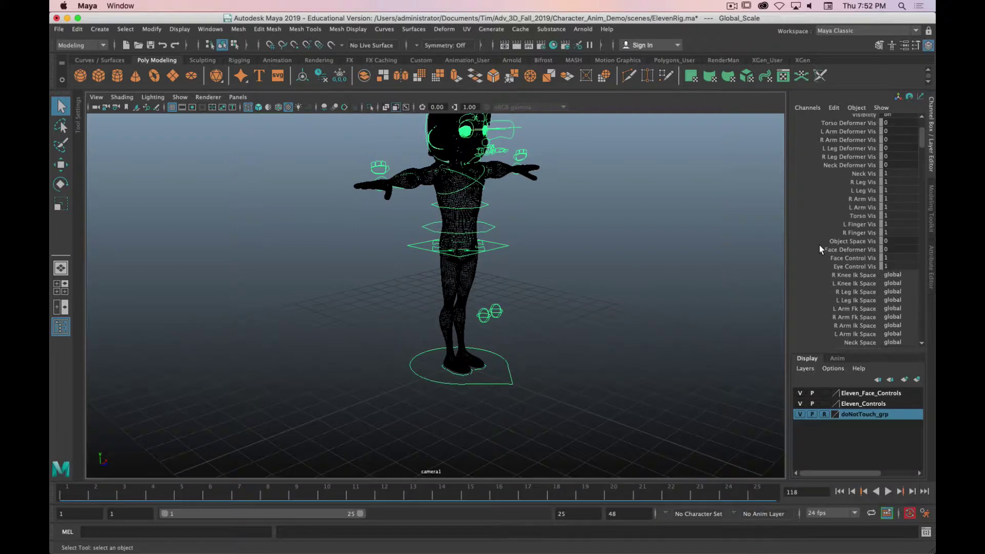
scroll(819, 250, "down", 2)
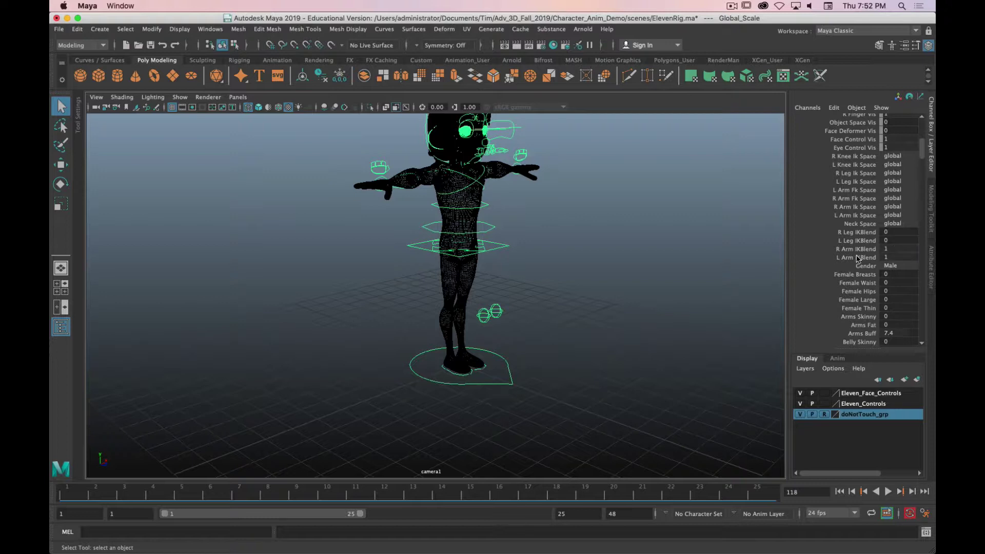
left_click(895, 249)
type("0")
key("Return")
left_click(892, 258)
type("0")
key("Return")
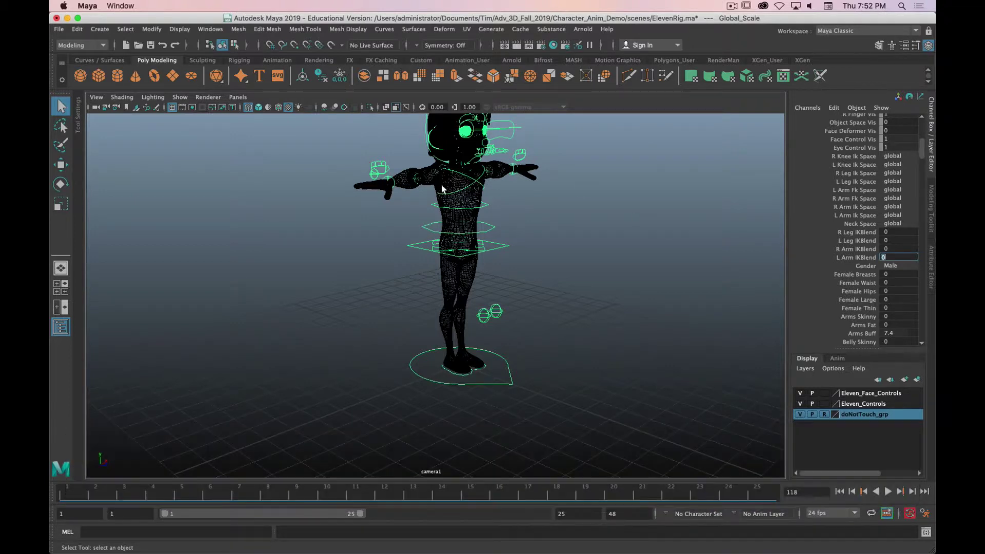
Try posing the right arm by moving the right wrist IK control with the Move tool
key("alt")
left_click(389, 174)
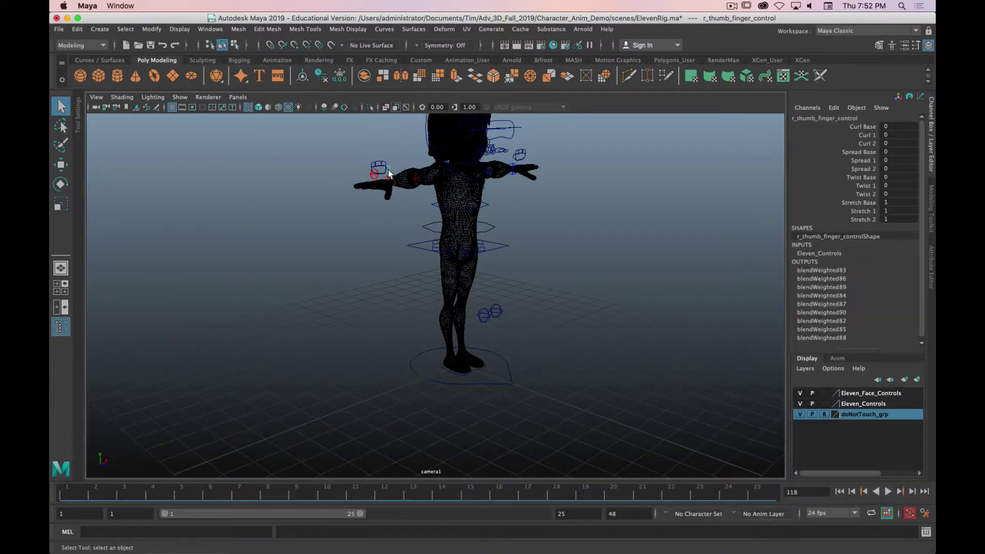
left_click(385, 173)
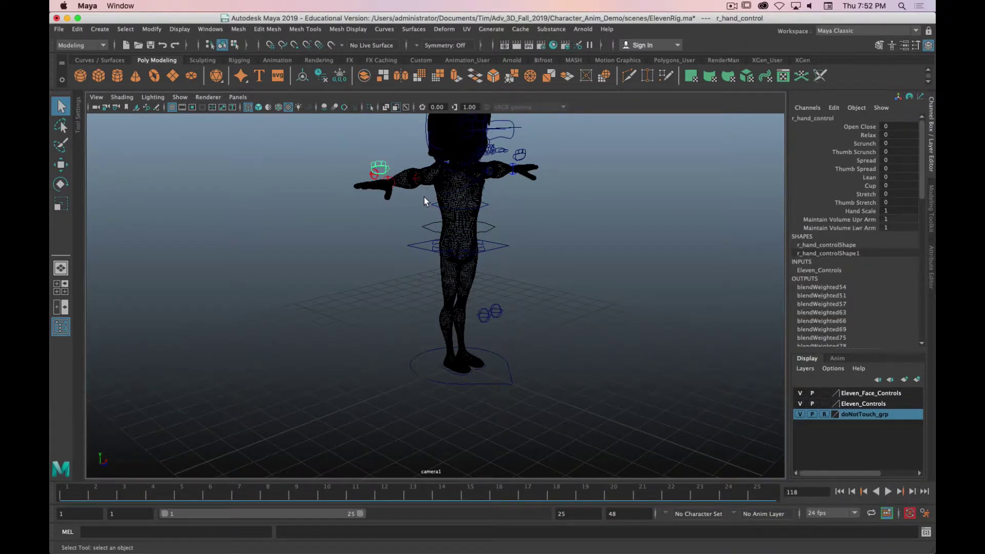
key("w")
left_click(397, 189)
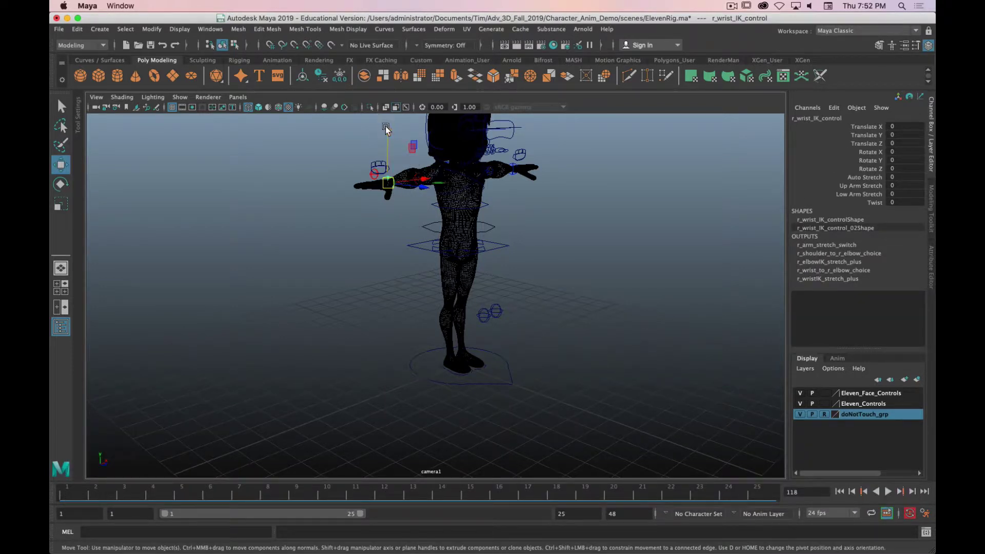
left_click_drag(386, 128, 392, 149)
key("alt+z")
left_click_drag(398, 219, 414, 224, "alt")
mouse_move(426, 152)
left_mouse_down()
mouse_move(448, 164)
mouse_move(491, 141)
mouse_move(464, 171)
mouse_move(447, 217)
mouse_move(488, 217)
mouse_move(484, 197)
mouse_move(488, 234)
mouse_move(482, 215)
mouse_move(452, 220)
left_mouse_up()
Return the viewport to shaded display and undo the last move of the right wrist IK control
key("5")
key("z")
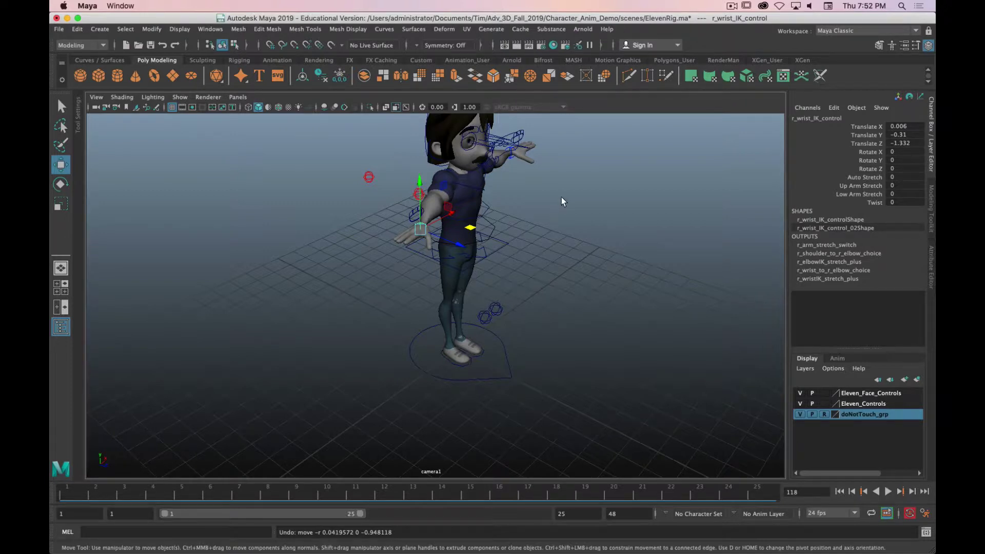
left_click_drag(595, 201, 515, 223, "alt")
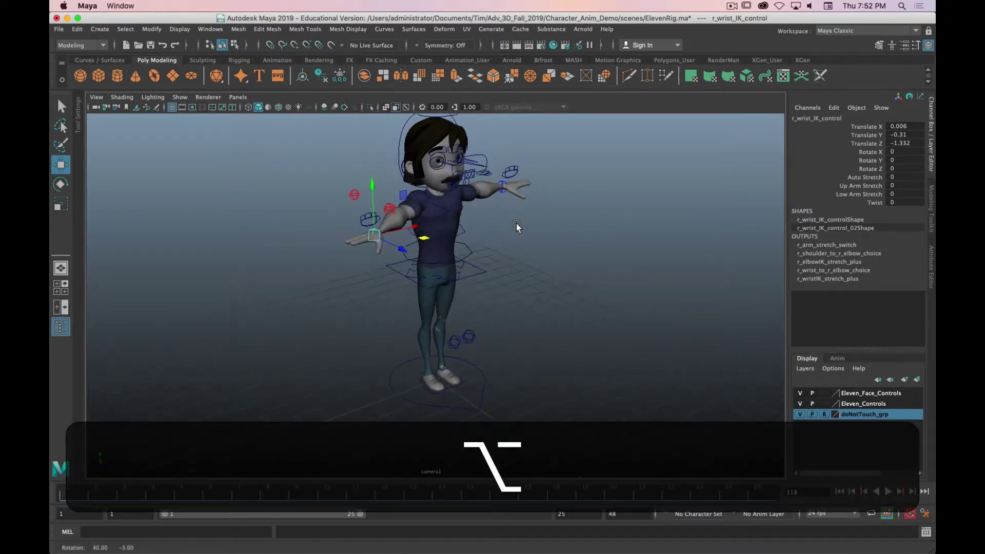
mouse_move(518, 226)
left_mouse_down("alt")
mouse_move(494, 222)
mouse_move(545, 220)
mouse_move(518, 231)
left_mouse_up("alt")
Set the Auto Stretch attribute of the right ankle IK control to 1
left_click(432, 394)
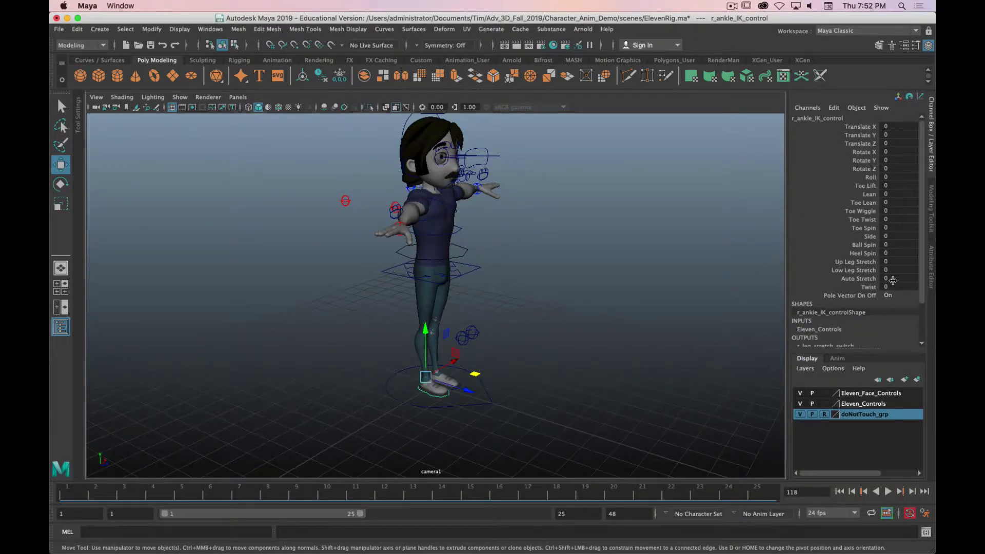
type("1")
key("Return")
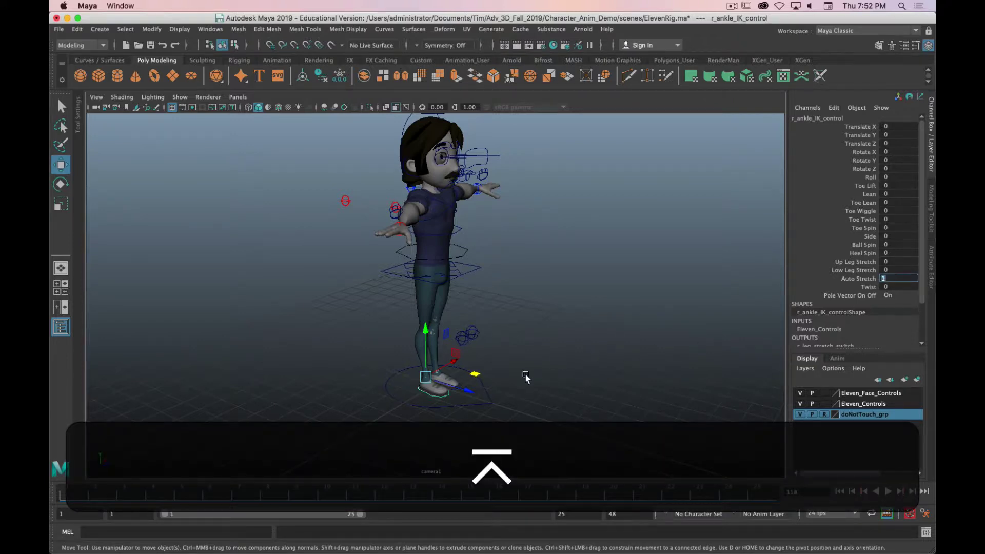
Try stretching the right leg by moving the ankle IK control far forward and back, and undo the move
left_click_drag(487, 428, 447, 397, "alt")
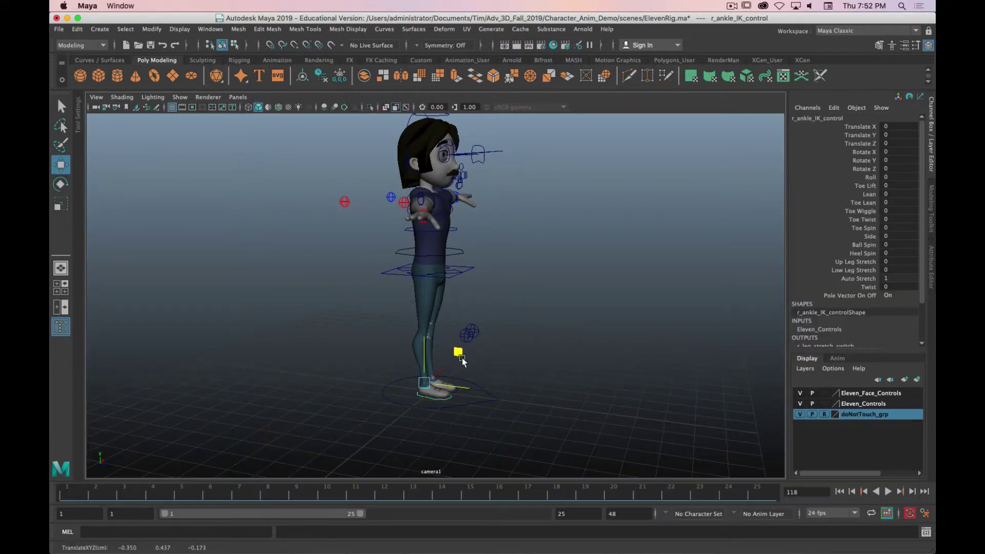
left_click_drag(471, 363, 688, 336)
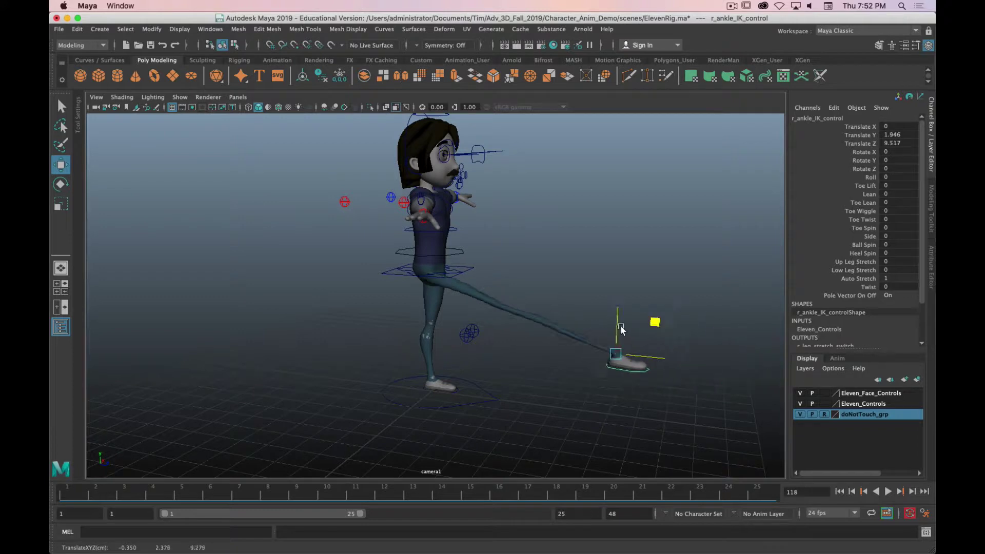
left_click_drag(607, 331, 507, 348)
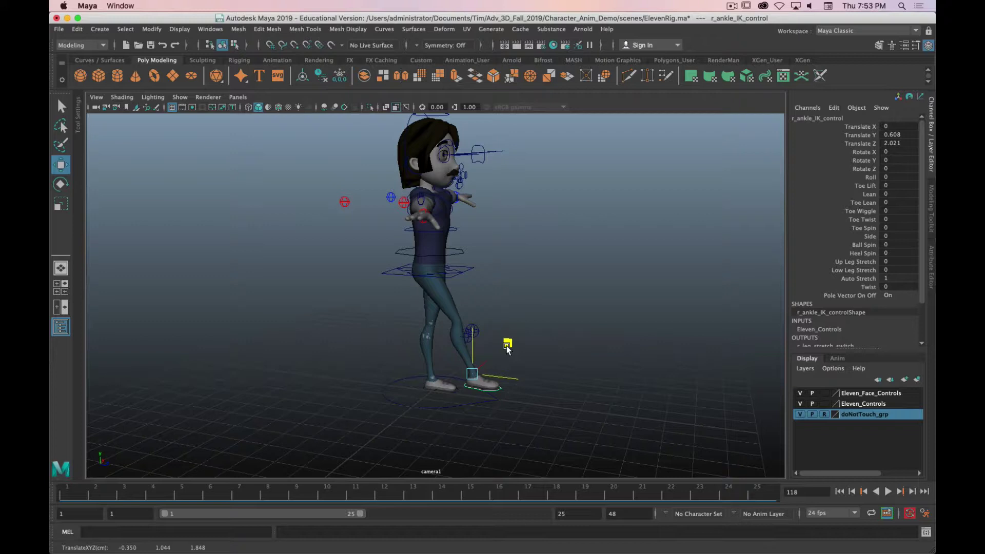
left_click_drag(506, 349, 457, 346)
key("alt+z")
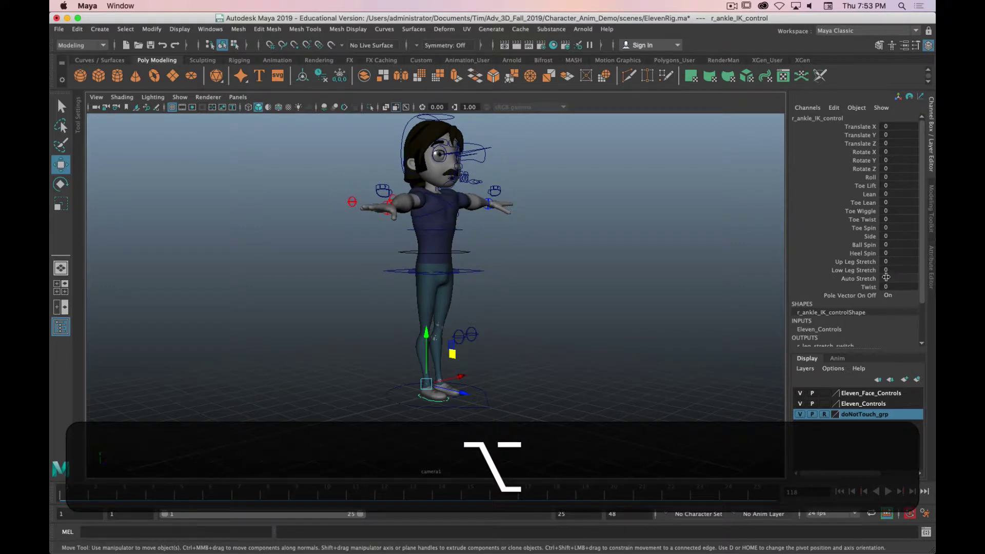
Set the Auto Stretch attribute of the right ankle IK control back to 0
left_click(885, 277)
type("0")
key("Return")
left_click_drag(563, 292, 533, 300, "alt")
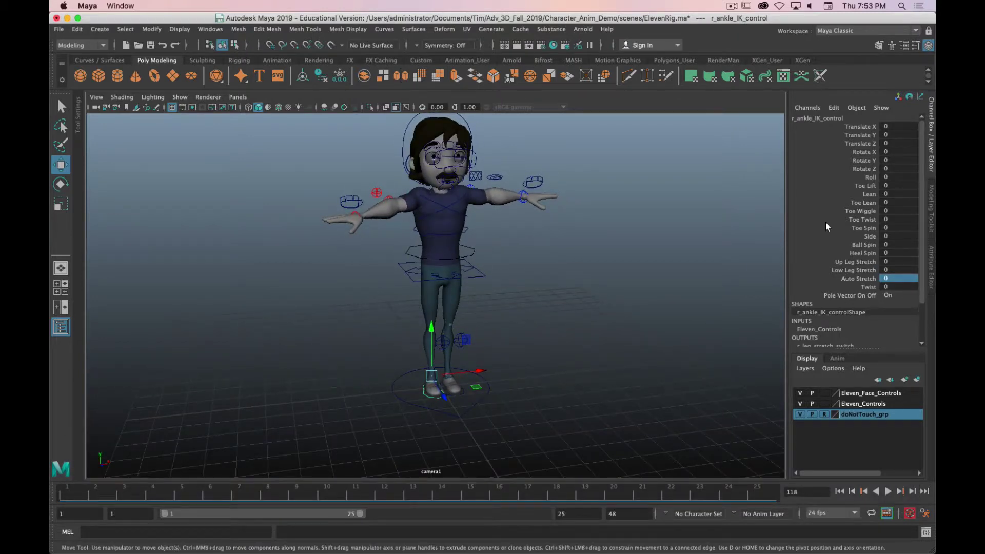
left_click_drag(624, 297, 872, 186, "alt")
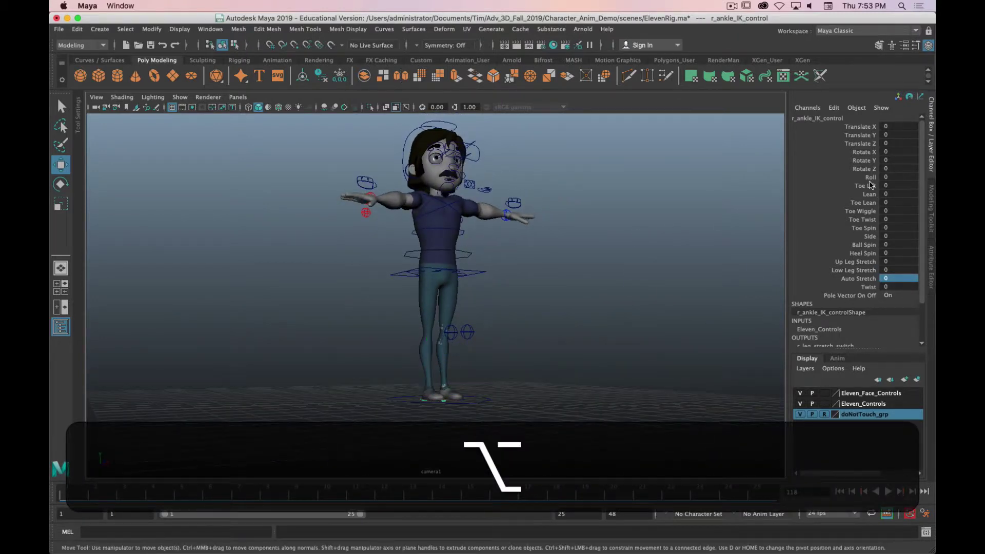
Try the Roll and Toe Lift attributes of the right ankle IK control, undoing each change
left_click(870, 185)
scroll(571, 418, "up", 5)
middle_click_drag(587, 349, 547, 165, "alt")
left_click_drag(533, 179, 538, 245, "alt")
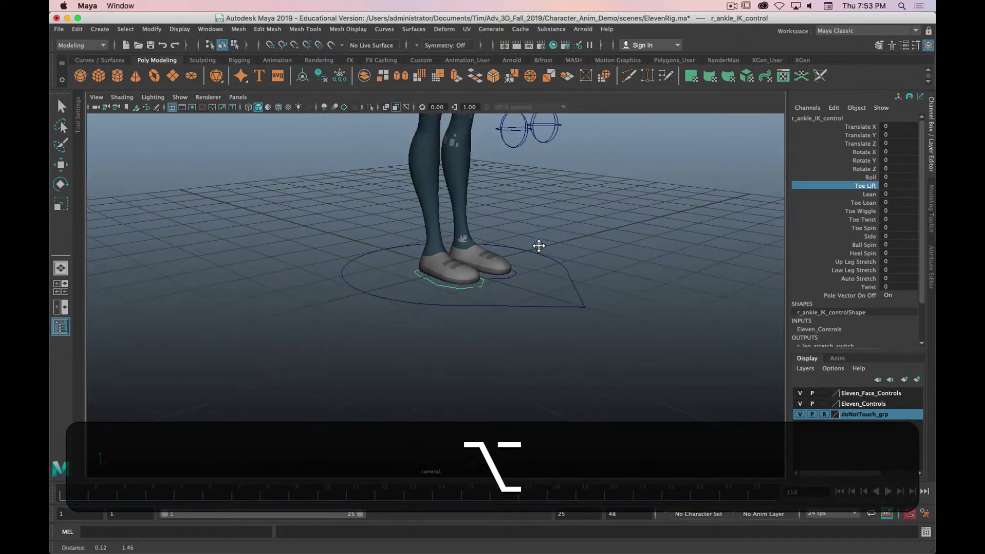
left_click(870, 177)
middle_click_drag(633, 156, 538, 175)
key("z")
left_click(864, 186)
middle_click_drag(677, 194, 441, 174)
key("z")
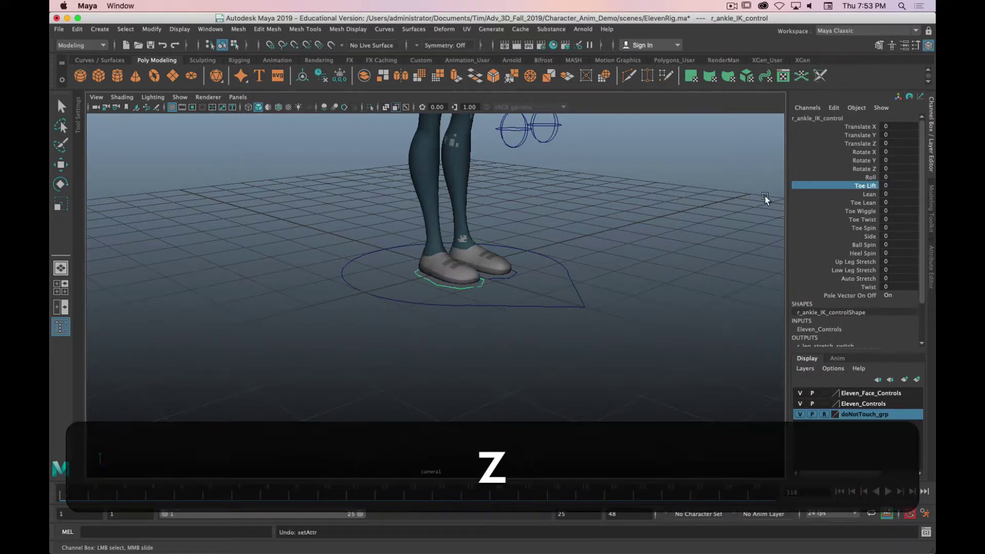
Try the Toe Wiggle and Ball Spin attributes of the right ankle IK control, undoing each change
left_click(863, 212)
middle_click_drag(633, 200, 672, 192)
key("z")
left_click(863, 245)
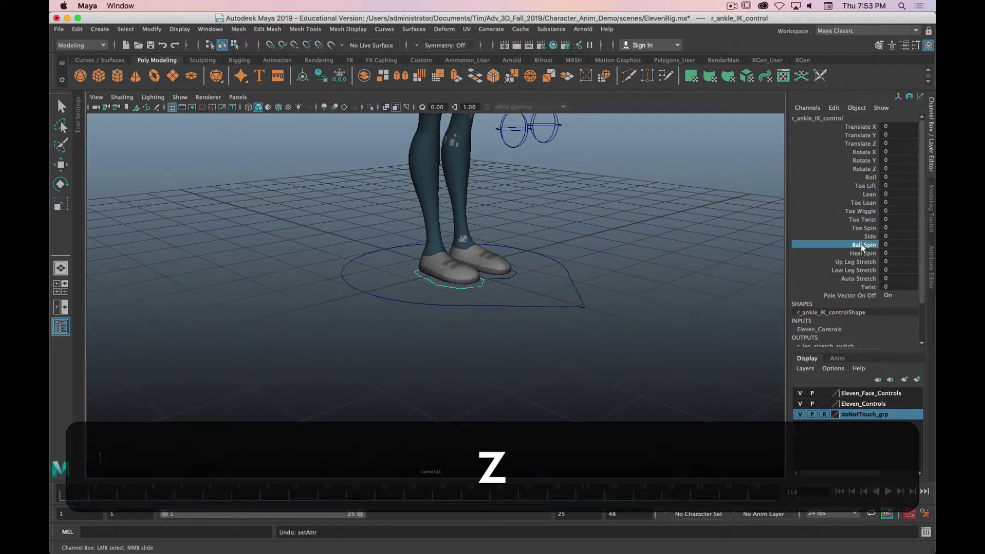
middle_click_drag(605, 210, 544, 278)
key("z")
Try aiming the eyes by moving the shared eye control in front of the face, and undo the move
scroll(583, 208, "down", 8)
scroll(547, 277, "up", 5)
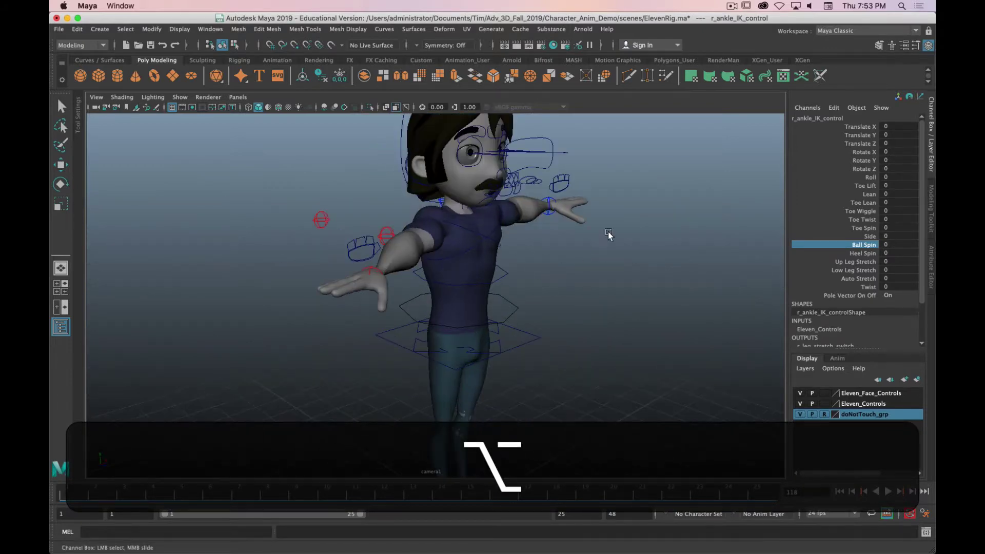
left_click(521, 184)
key("w")
middle_click_drag(616, 168, 663, 251, "alt")
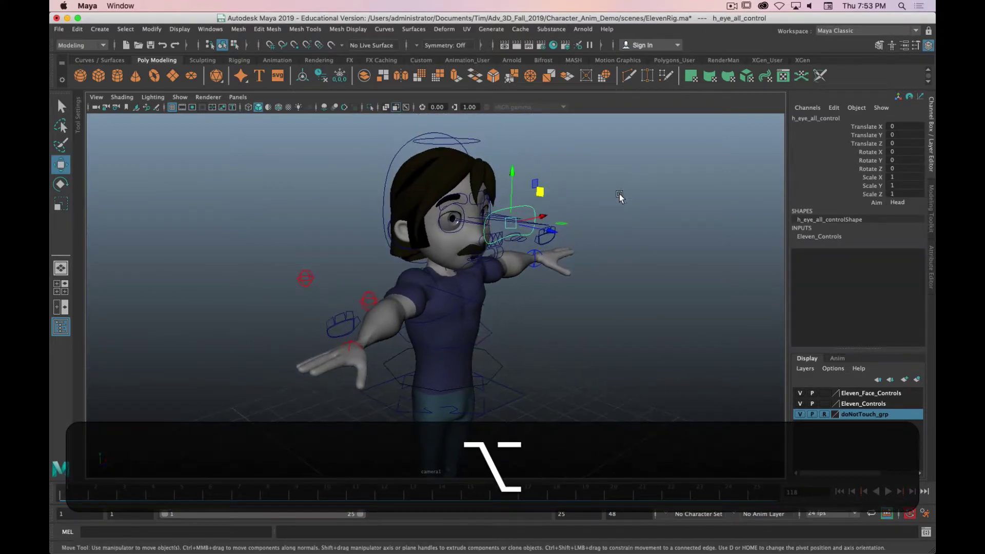
mouse_move(625, 290)
left_mouse_down("alt")
mouse_move(611, 282)
mouse_move(621, 286)
left_mouse_up("alt")
scroll(417, 234, "up", 3)
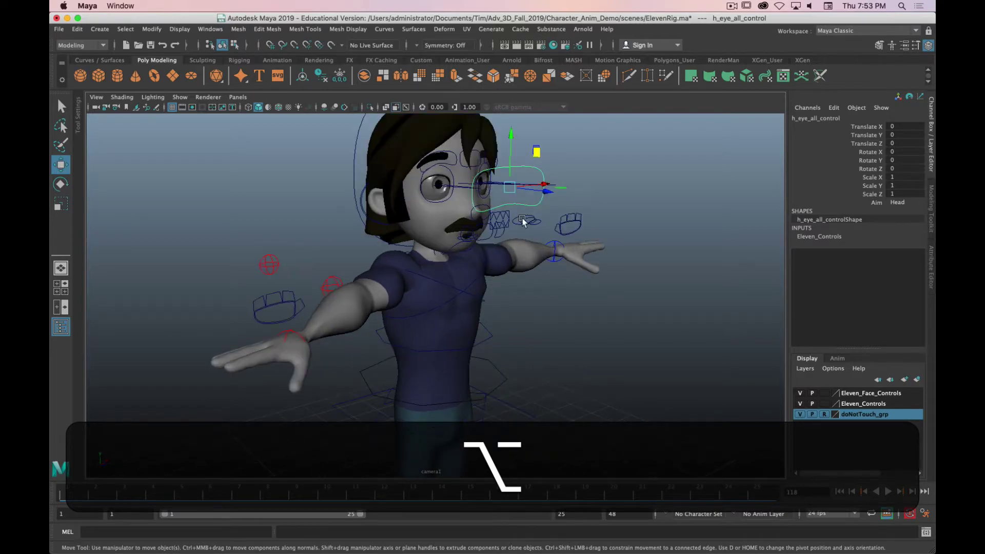
middle_click_drag(595, 222, 568, 239, "alt")
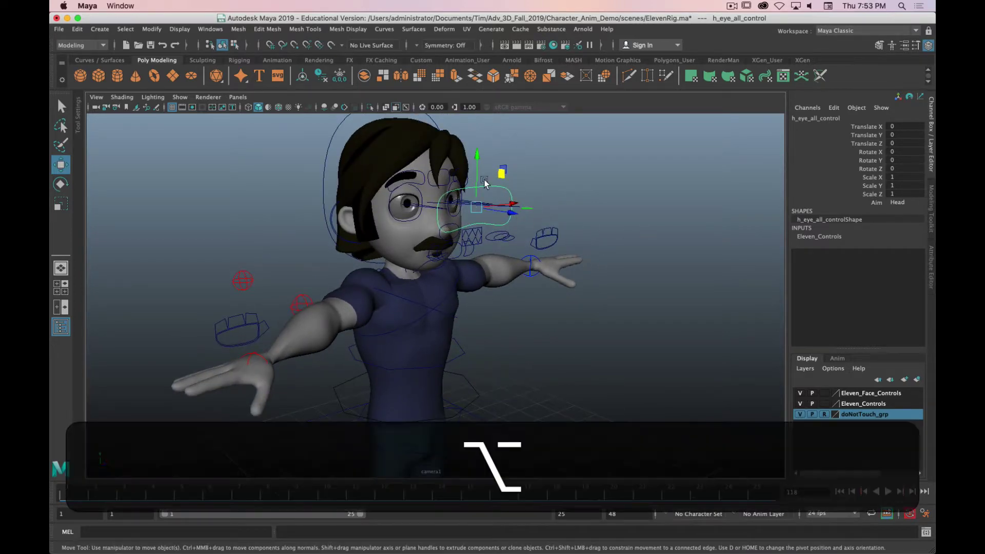
left_click_drag(566, 246, 490, 249, "alt")
key("z")
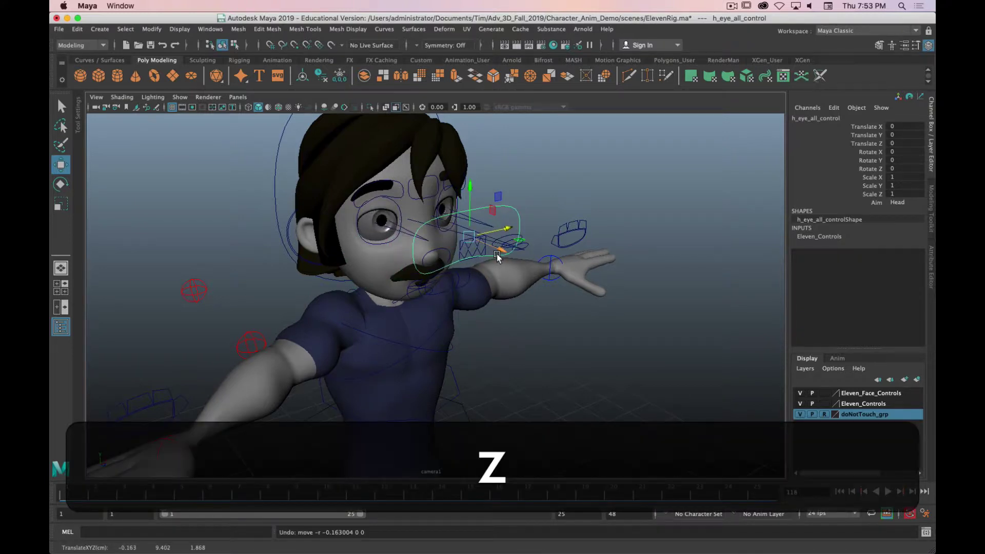
Open the character's mouth by moving the jaw control to Translate X 0.057 and Translate Z -0.13
left_click(610, 297)
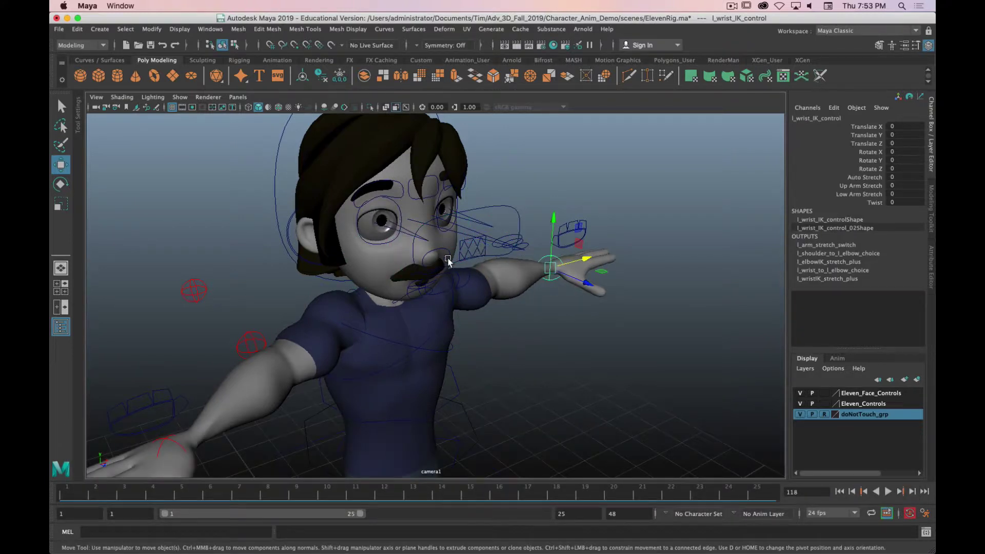
right_click_drag(446, 257, 511, 259, "alt")
left_click_drag(512, 259, 467, 235, "alt")
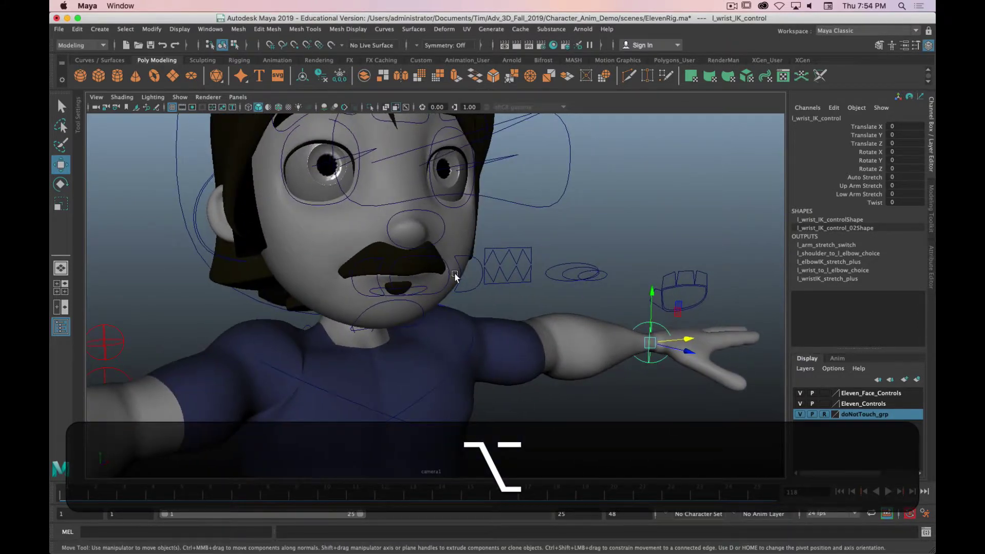
left_click(454, 315)
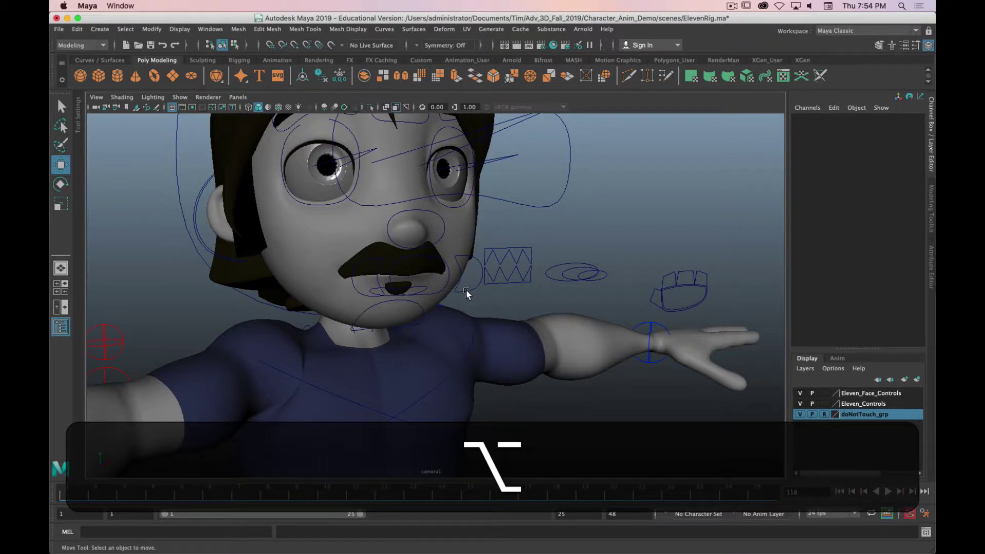
left_click_drag(472, 292, 515, 298, "alt")
left_click(519, 299)
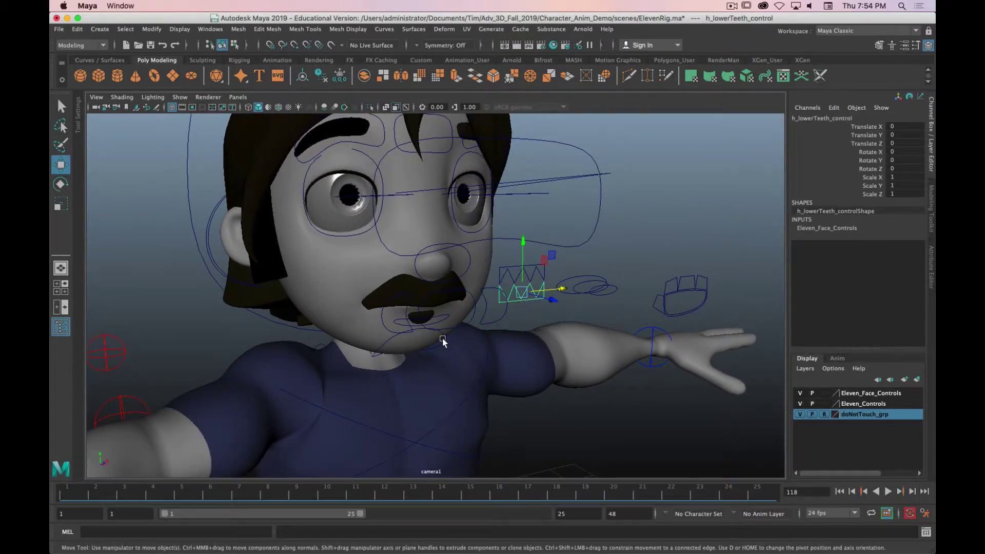
left_click(442, 340)
left_click_drag(373, 203, 373, 224)
left_click_drag(452, 361, 486, 370, "alt")
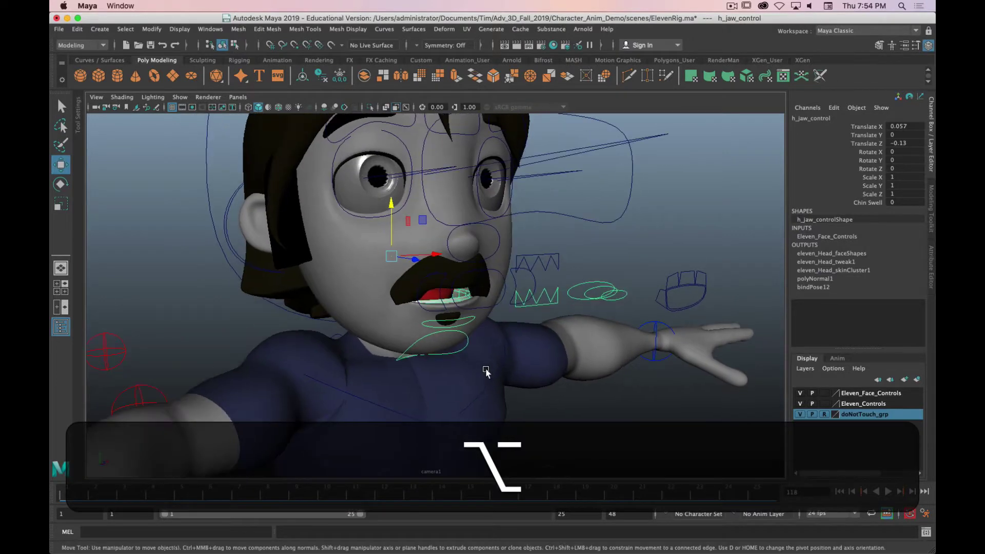
Select the lip control around the mouth and raise its Inflate Lips attribute to 10
left_click(429, 312)
mouse_move(454, 301)
left_mouse_down()
mouse_move(438, 299)
mouse_move(462, 297)
mouse_move(453, 298)
mouse_move(461, 315)
left_mouse_up()
mouse_move(357, 253)
left_mouse_down()
mouse_move(361, 242)
mouse_move(364, 257)
left_mouse_up()
left_click(435, 314)
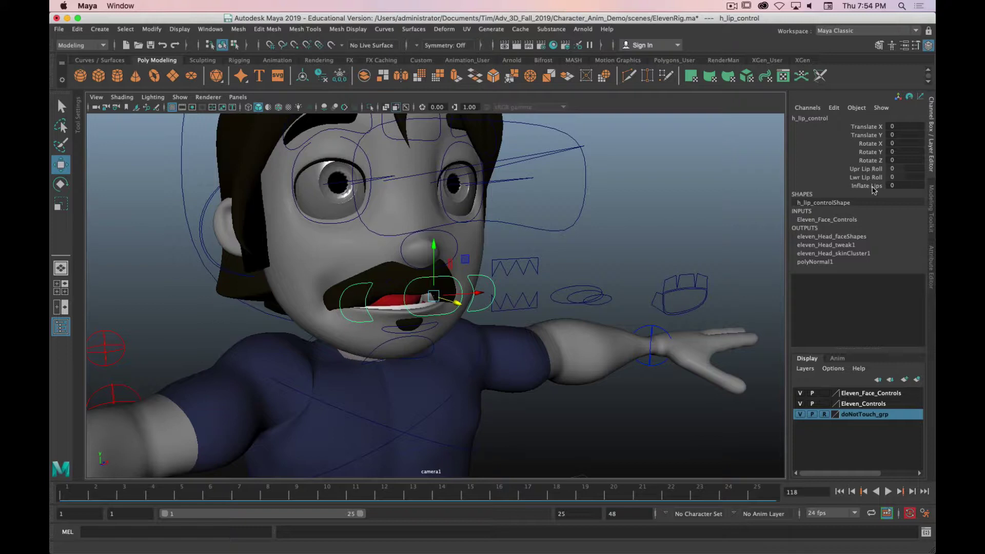
left_click(870, 188)
middle_click_drag(671, 189, 745, 194)
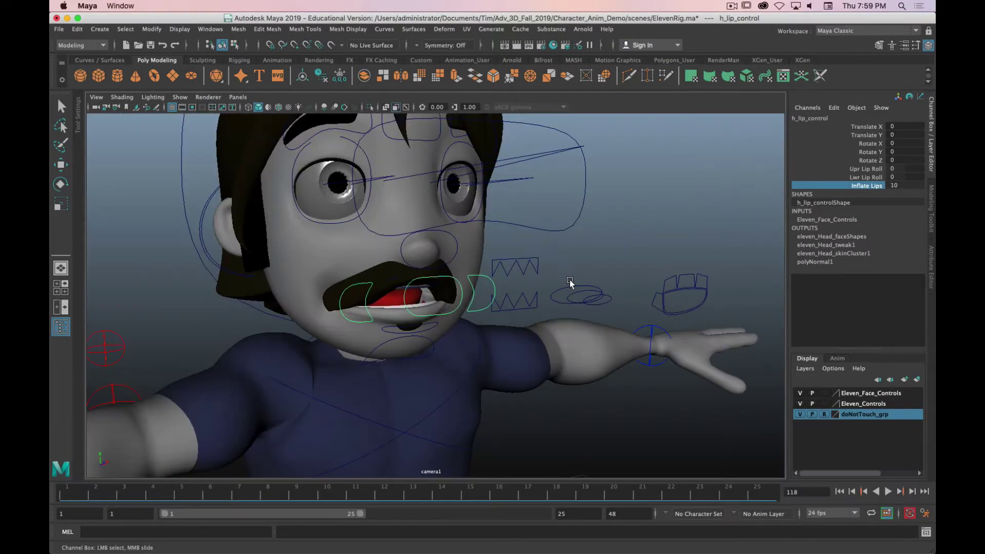
Select the right pinkie finger control and check it with the Move, Rotate and Scale tools
right_click_drag(571, 286, 537, 355, "alt")
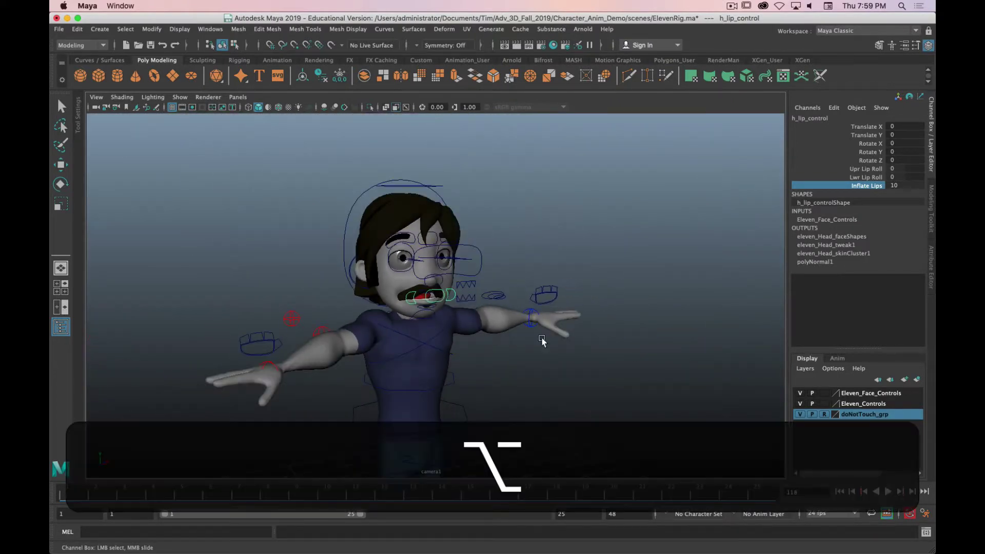
left_click_drag(538, 355, 412, 295, "alt")
scroll(408, 290, "up", 4)
middle_click_drag(497, 264, 507, 239, "alt")
left_click(387, 315)
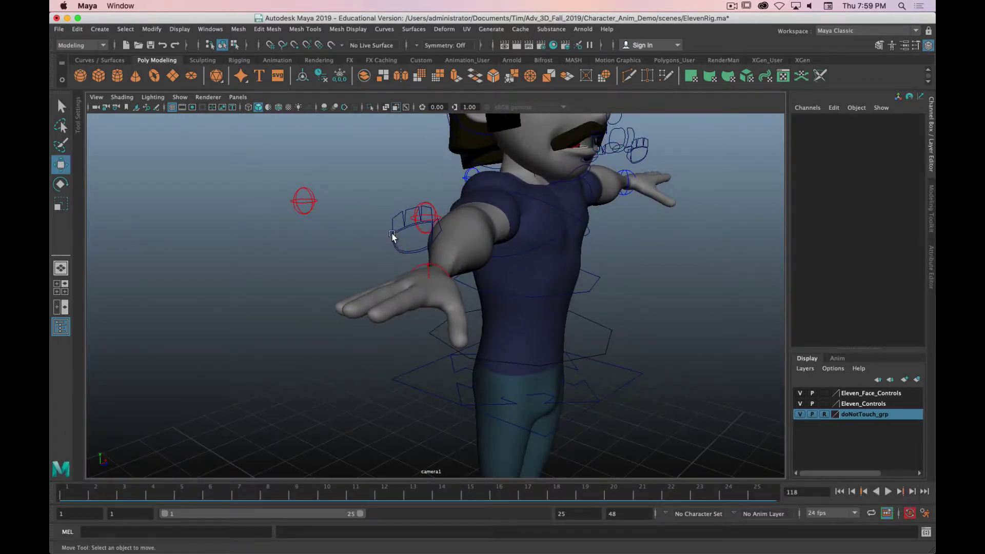
left_click(392, 234)
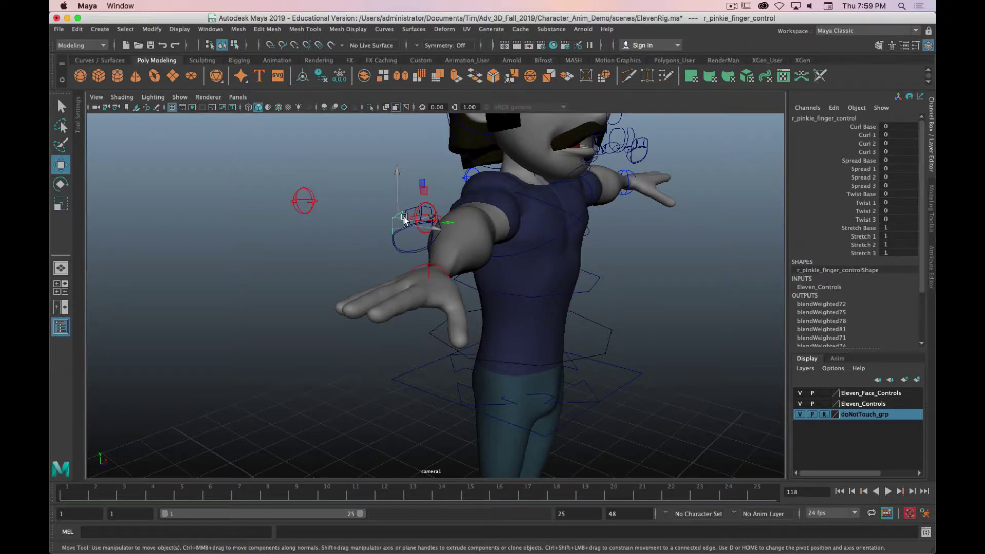
key("r")
key("w")
key("r")
key("e")
key("r")
key("w")
Try the Curl 1, Curl 2 and Curl 3 attributes of the right pinkie finger control, undoing each change
left_click(861, 134)
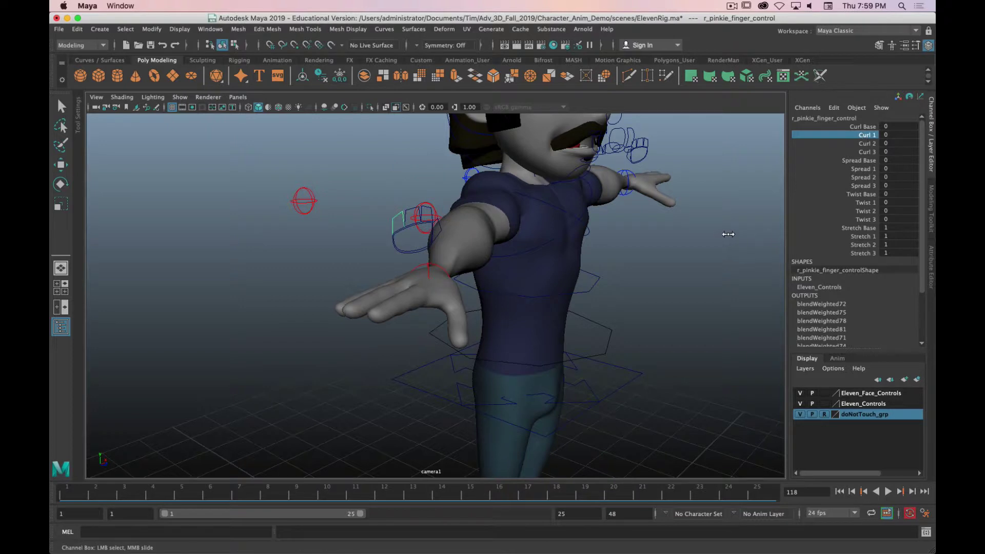
middle_click_drag(730, 233, 675, 236)
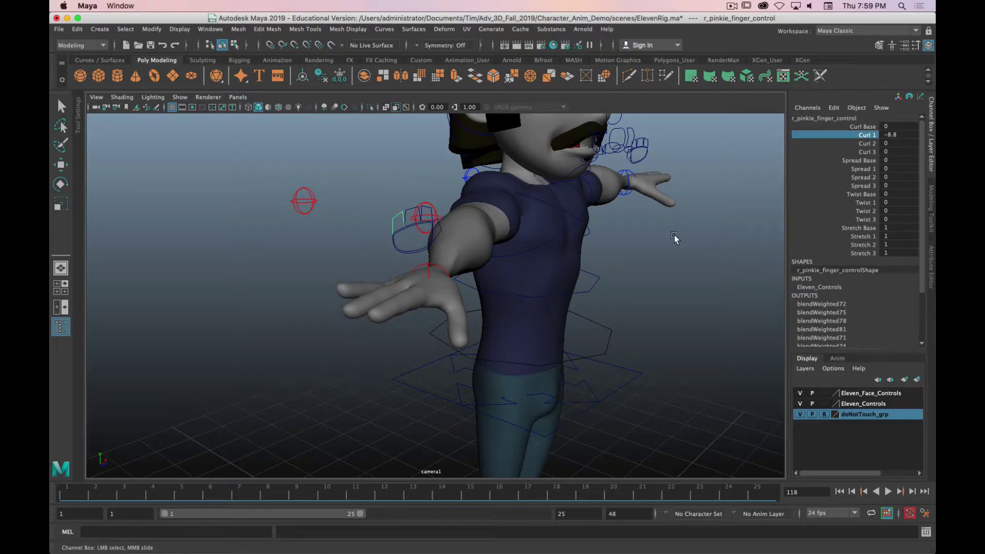
key("z")
left_click_drag(674, 236, 623, 259, "alt")
left_click(866, 143)
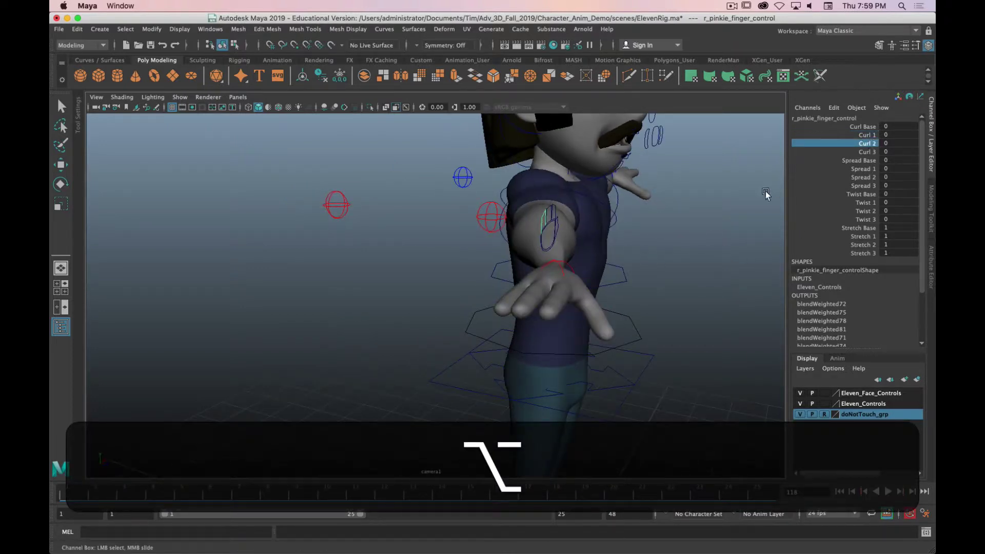
key("z")
left_click(858, 152)
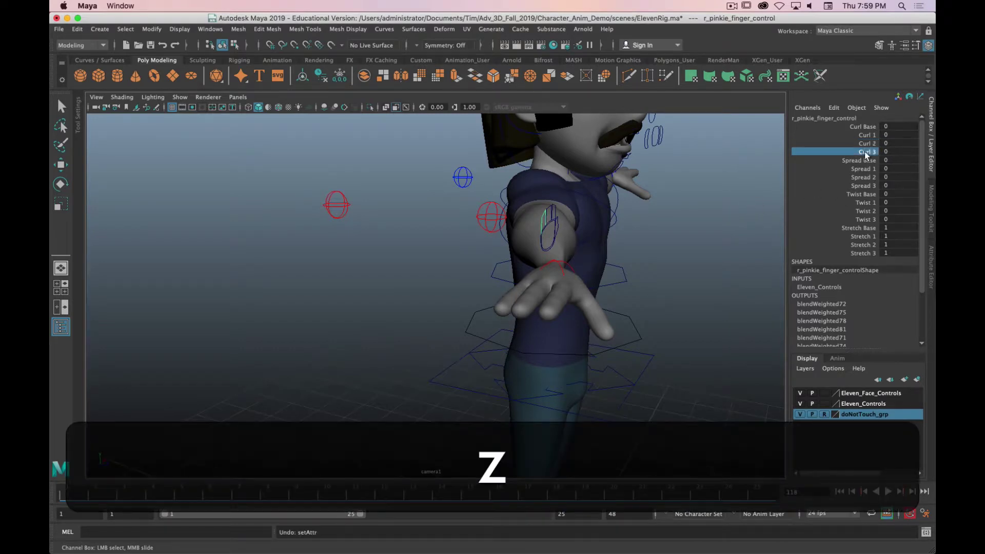
middle_click_drag(742, 215, 715, 229)
key("z")
left_click_drag(667, 273, 644, 270, "alt")
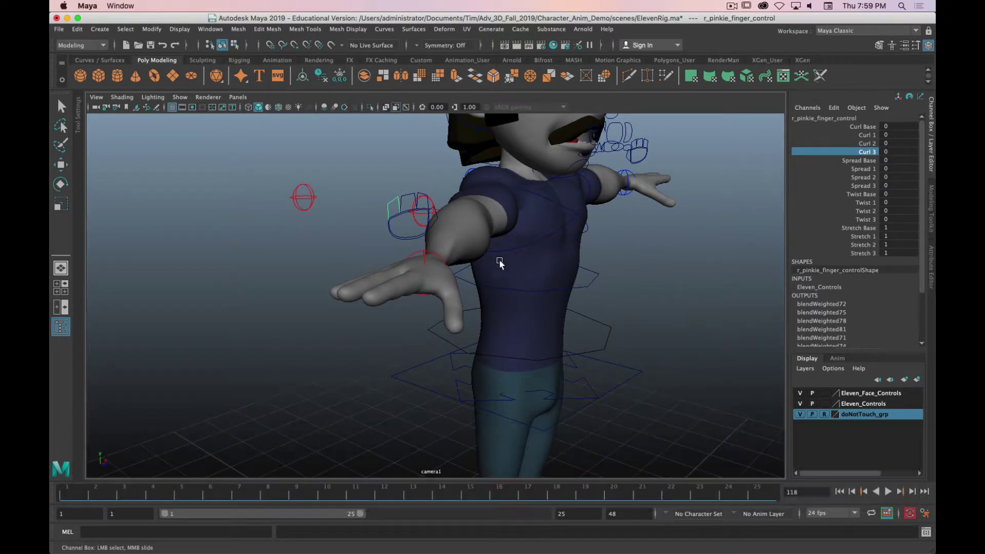
Try the Open Close, Scrunch and Thumb Scrunch attributes of the right hand control, undoing each change
left_click(392, 239)
key("w")
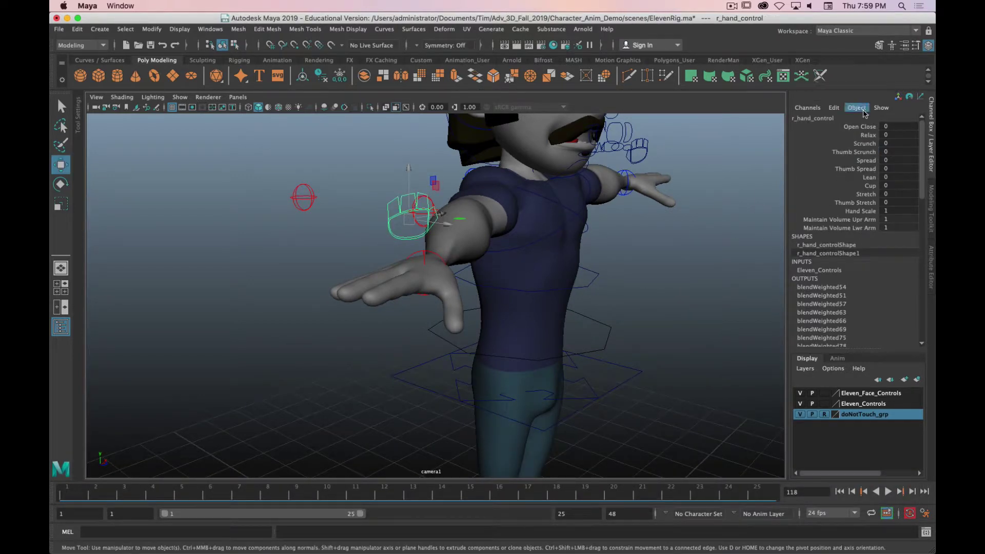
left_click(864, 129)
middle_click_drag(714, 220, 870, 218)
key("z")
left_click(860, 144)
key("z")
left_click(843, 152)
key("z")
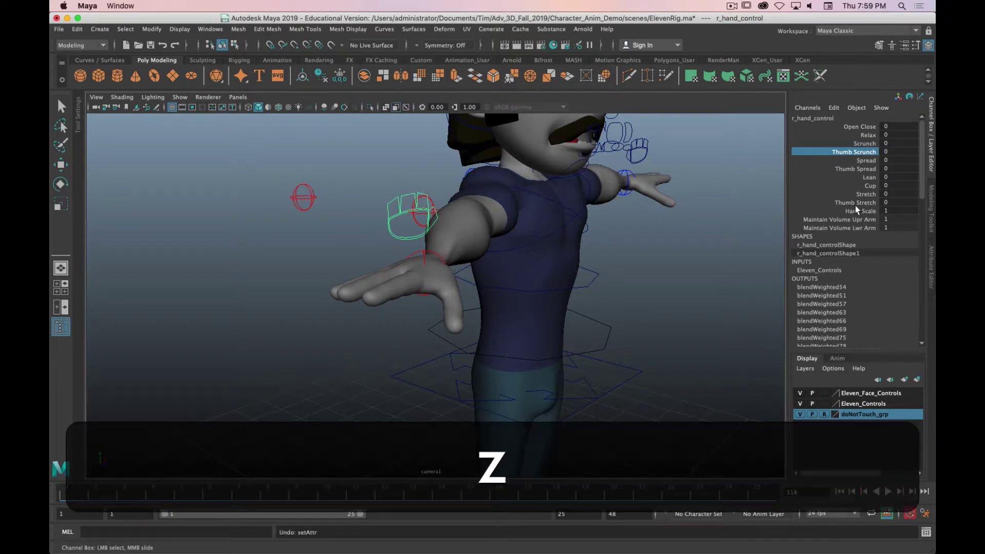
Try the Thumb Stretch attribute of the right hand control and undo the change
left_click(854, 203)
middle_click_drag(687, 222, 710, 225)
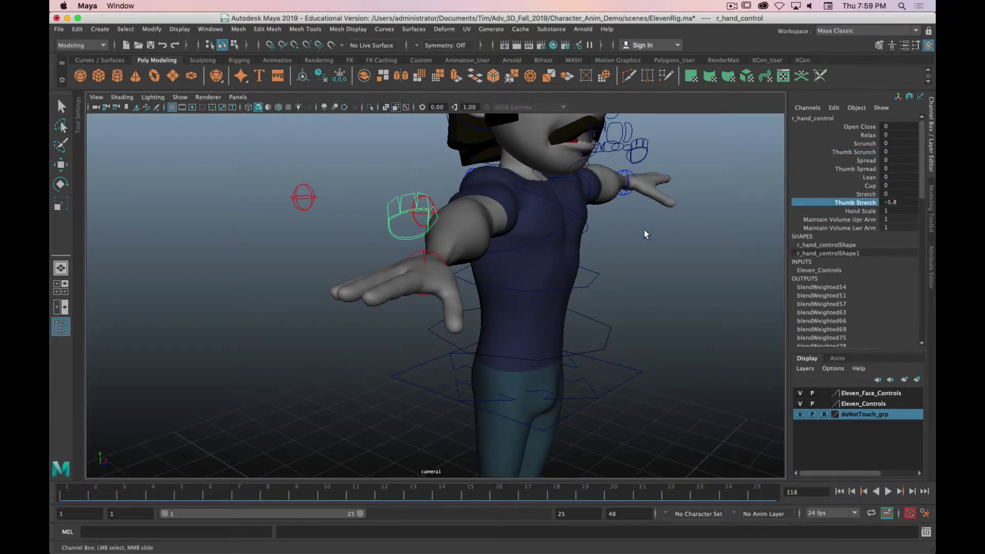
key("z")
Try shifting the character's hips by moving the hip IK control with the Move tool, and undo the move
scroll(687, 275, "down", 5, "alt")
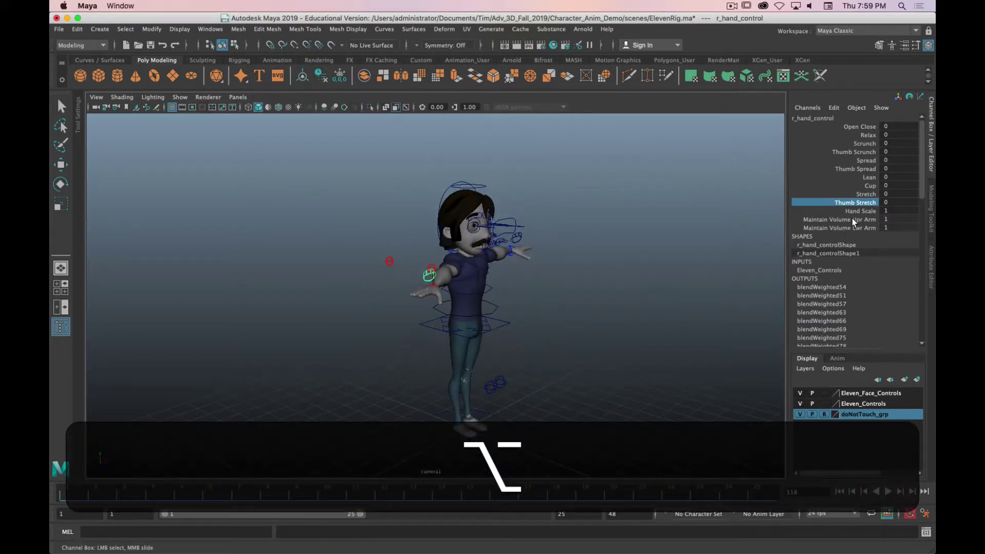
left_click_drag(568, 341, 546, 297, "alt")
left_click(486, 296)
key("w")
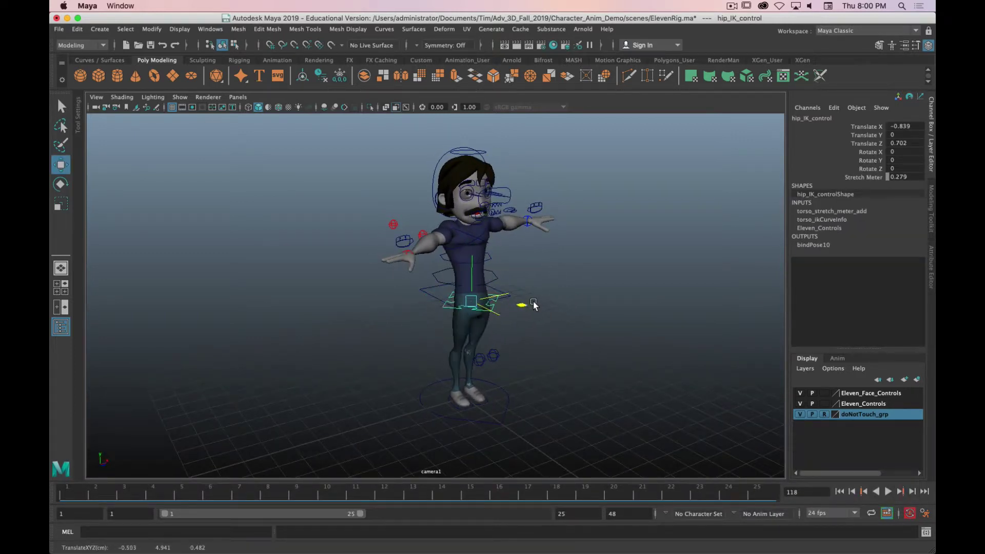
left_click_drag(525, 310, 489, 289)
key("z")
left_click_drag(542, 270, 563, 264, "alt")
Select the Global_Scale control at the feet and examine its visibility, IK/FK space, IKBlend and gender attributes
left_click(524, 409)
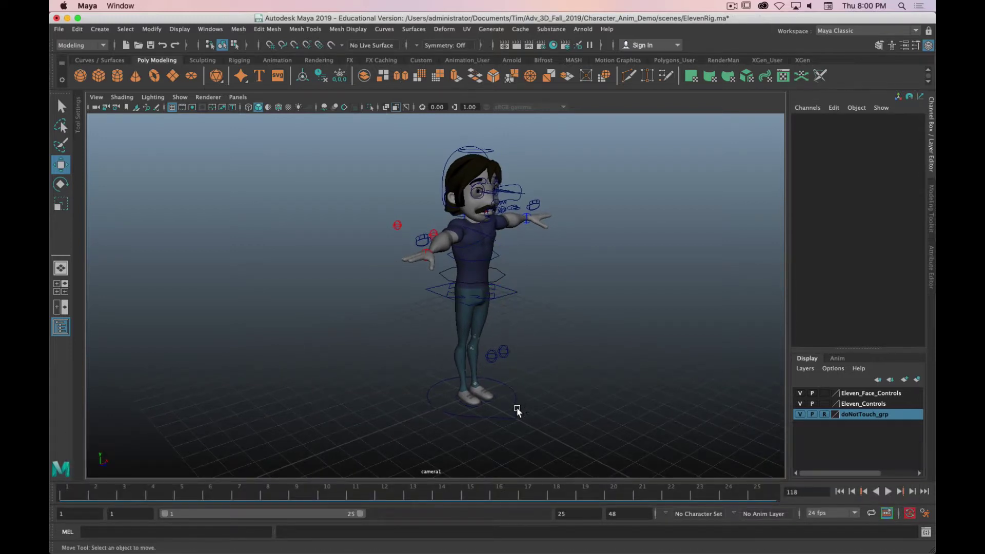
left_click(517, 410)
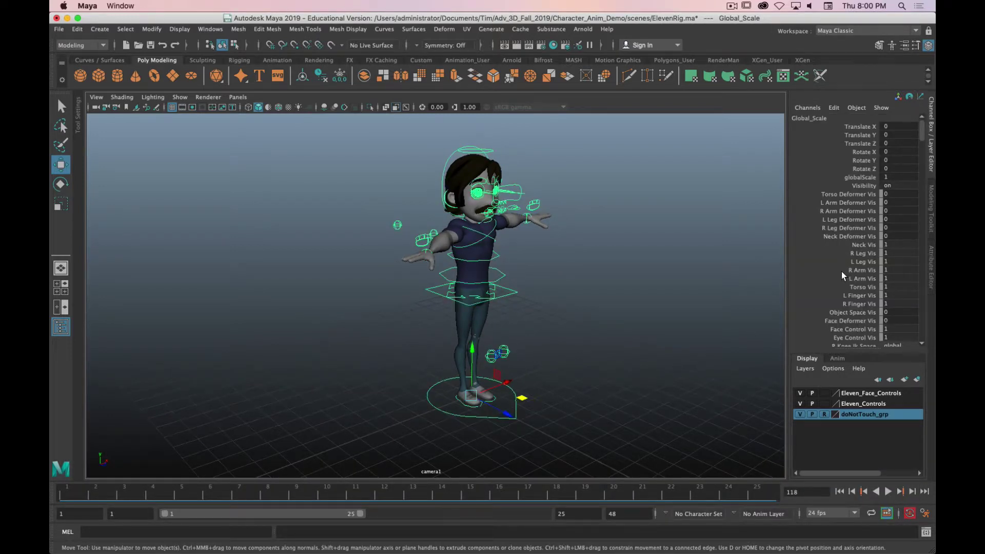
scroll(832, 245, "down", 5)
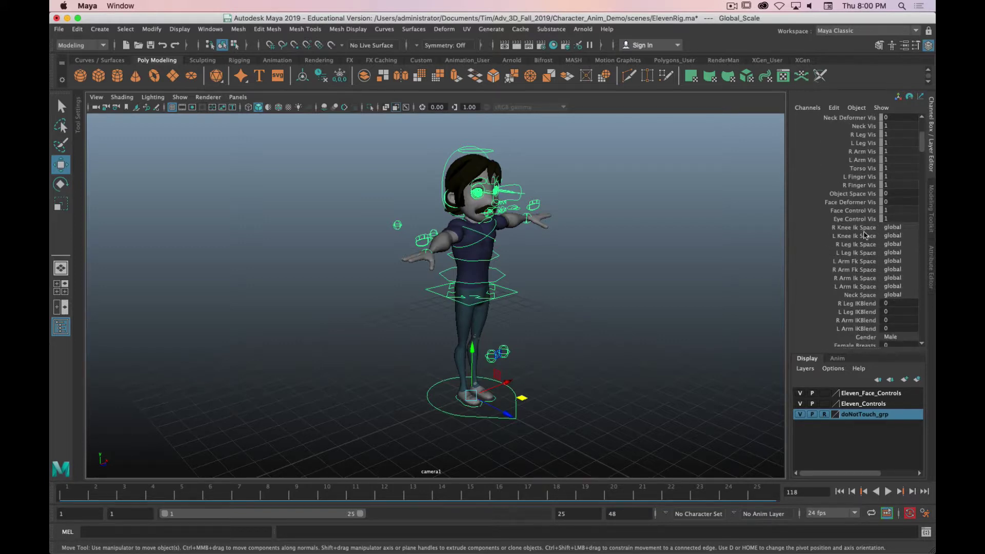
scroll(627, 270, "down", 2)
scroll(626, 271, "up", 4)
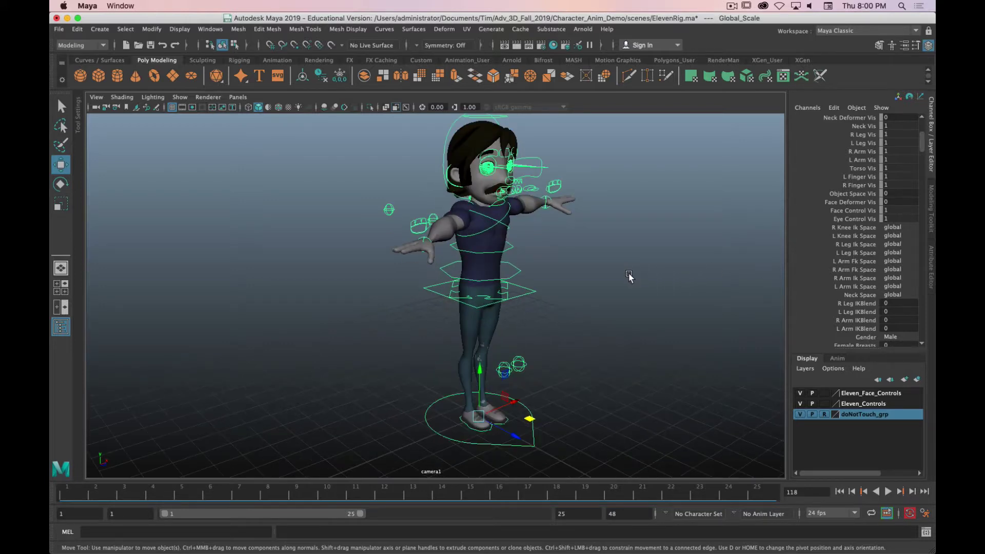
middle_click_drag(625, 307, 582, 251, "alt")
scroll(583, 251, "up", 2)
right_click_drag(582, 251, 551, 257, "alt")
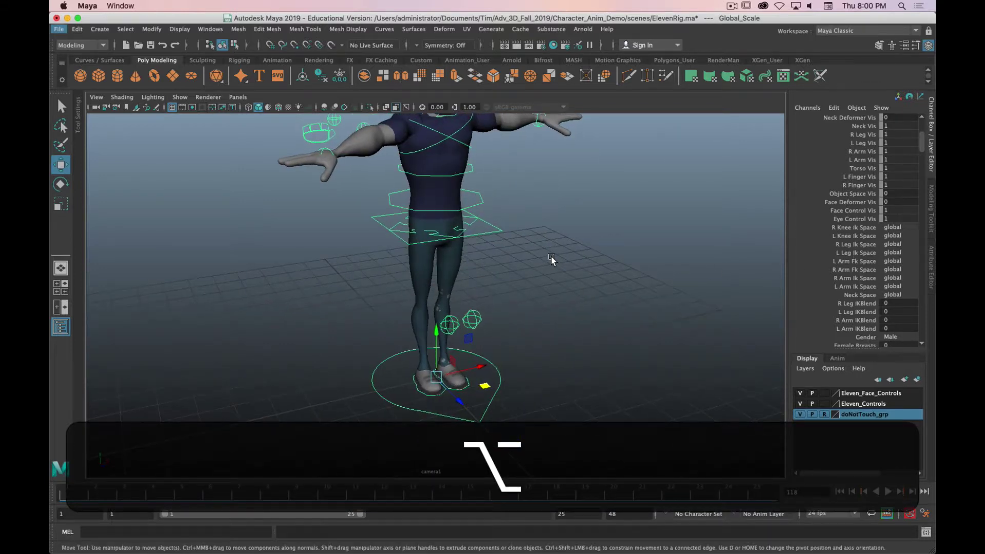
Deselect the Global_Scale control and show the character in shaded display with texture maps
scroll(533, 293, "up", 3)
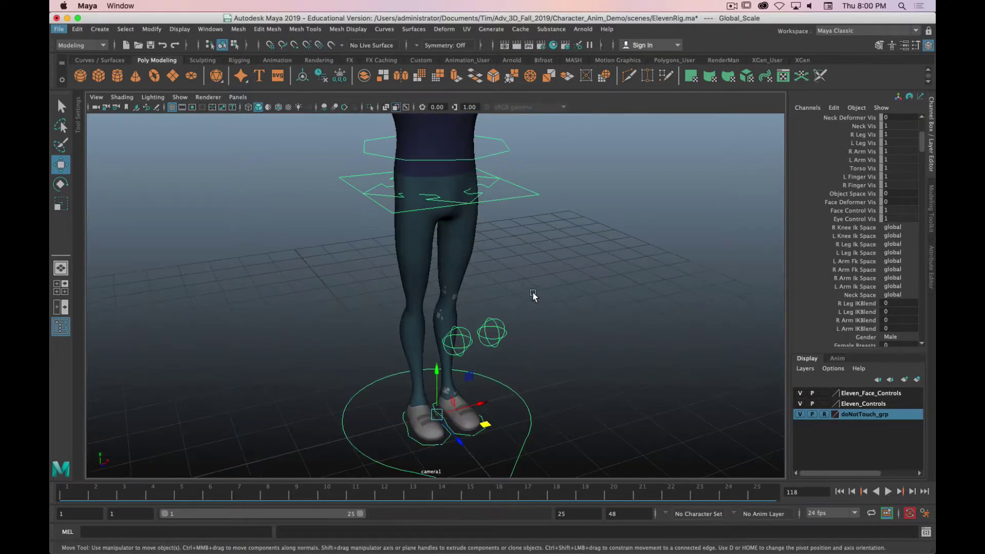
scroll(532, 291, "down", 5)
mouse_move(533, 293)
left_mouse_down("alt")
mouse_move(551, 288)
mouse_move(523, 301)
mouse_move(528, 294)
left_mouse_up("alt")
key("alt+q")
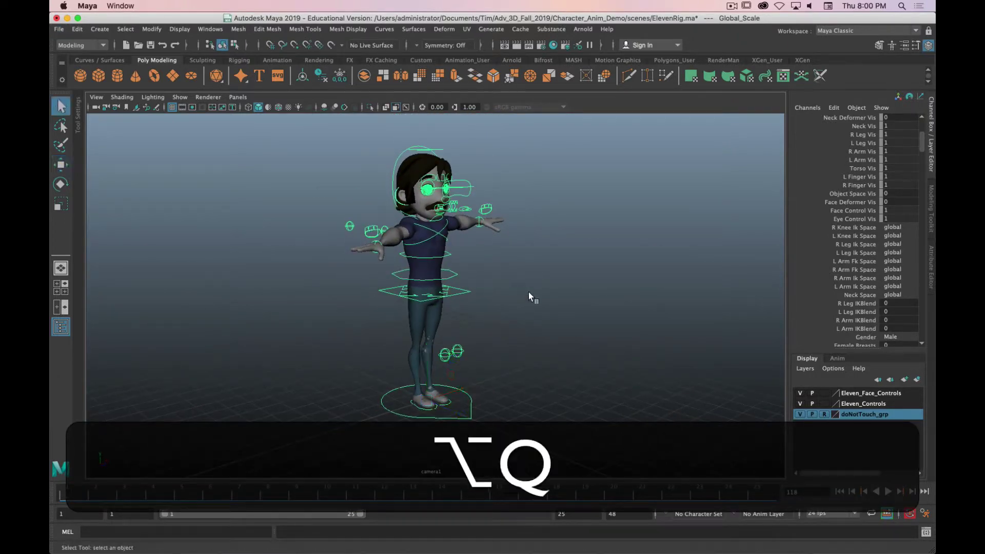
left_click(517, 270)
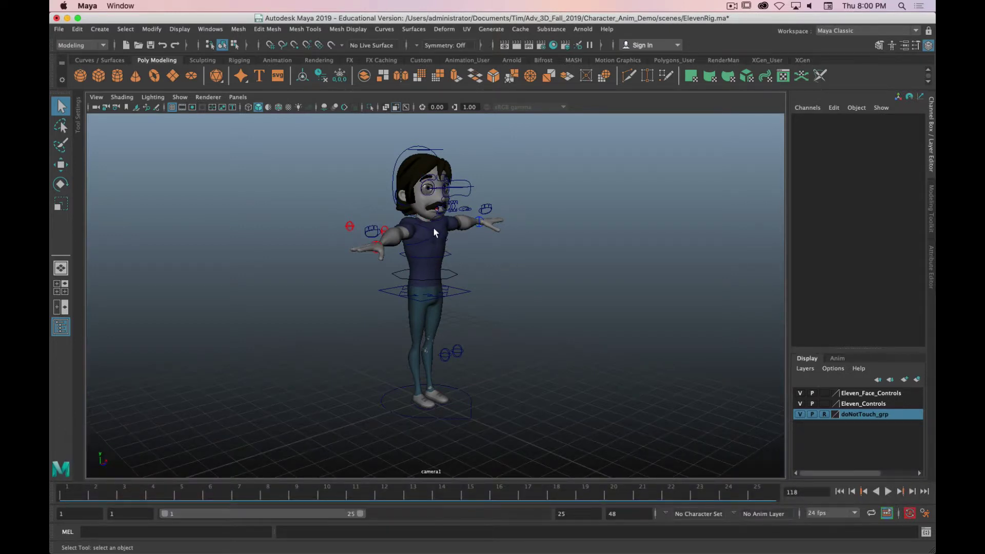
scroll(433, 227, "up", 5)
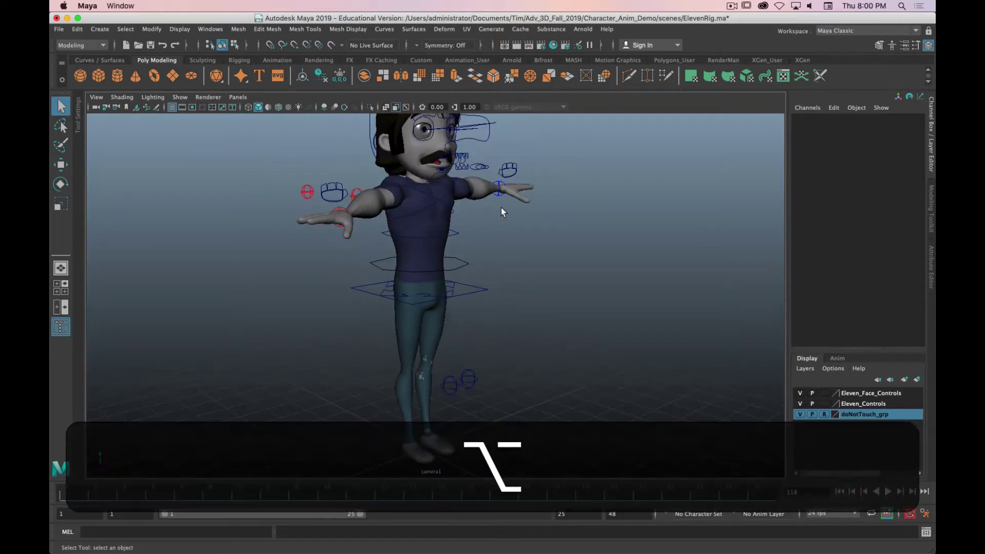
left_click_drag(501, 207, 484, 208, "alt")
key("6")
middle_click_drag(466, 225, 467, 259, "alt")
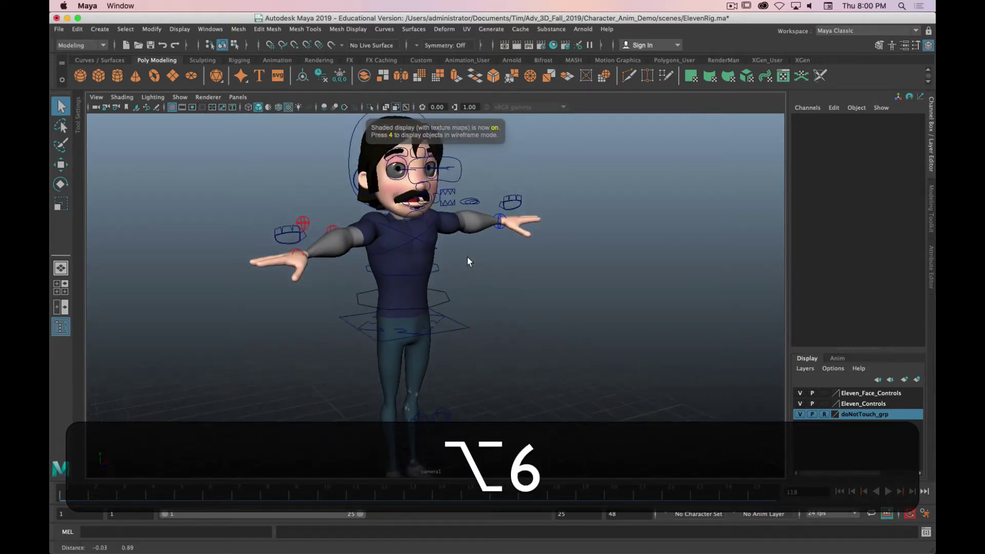
left_click_drag(467, 263, 466, 274, "alt")
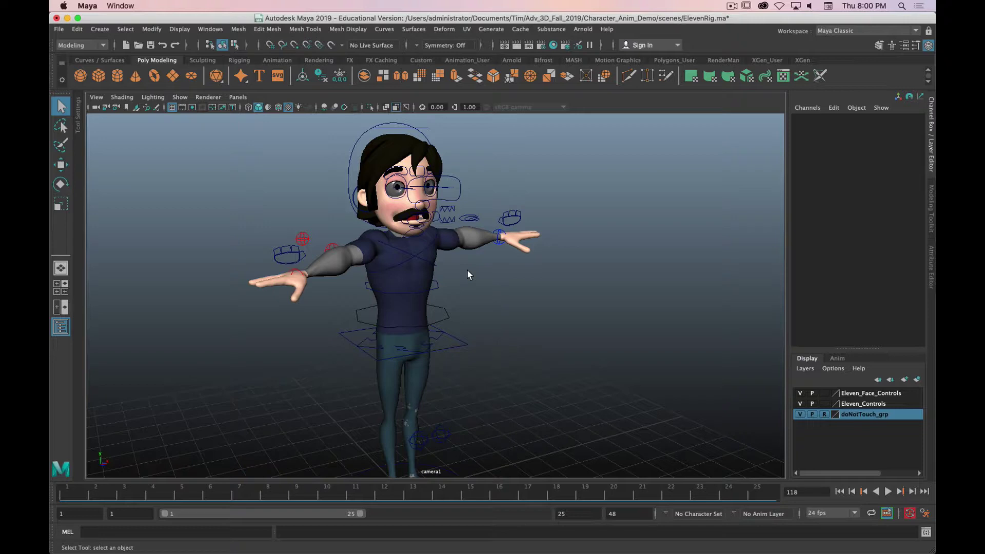
Open the Hypershade and inspect the Skin_body material's body_skin.jpg file node, browsing its texture folder without choosing another image
left_click(553, 45)
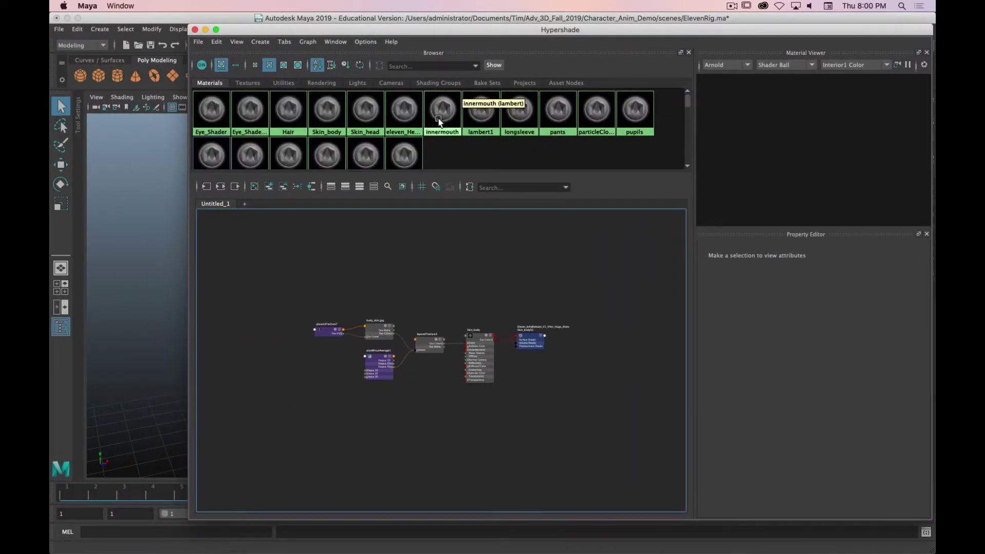
left_click(323, 115)
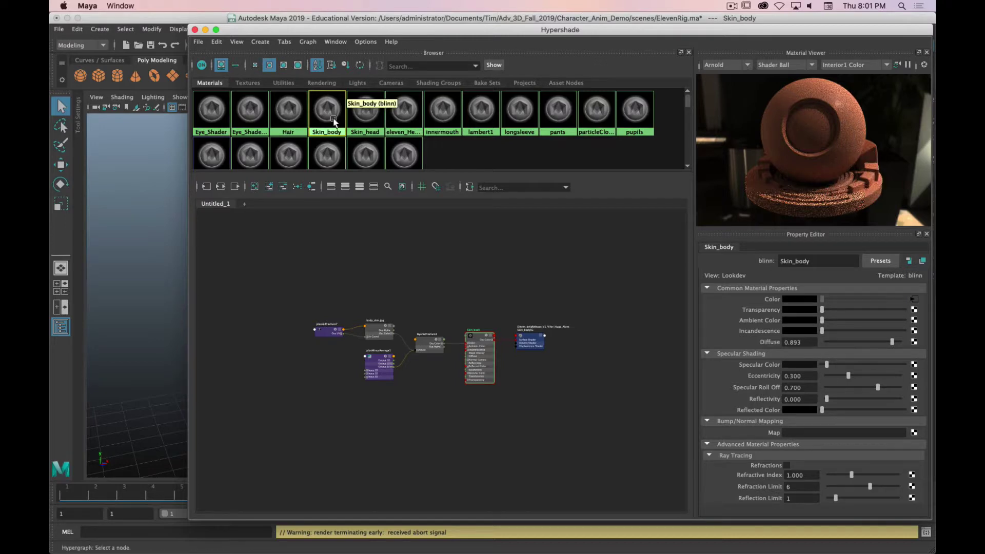
right_click_drag(334, 118, 338, 149)
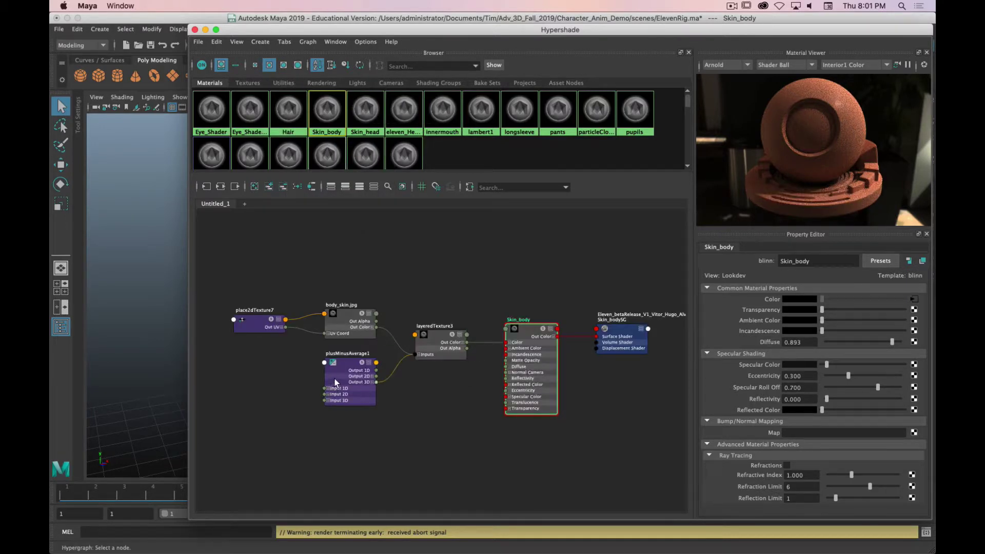
left_click(333, 325)
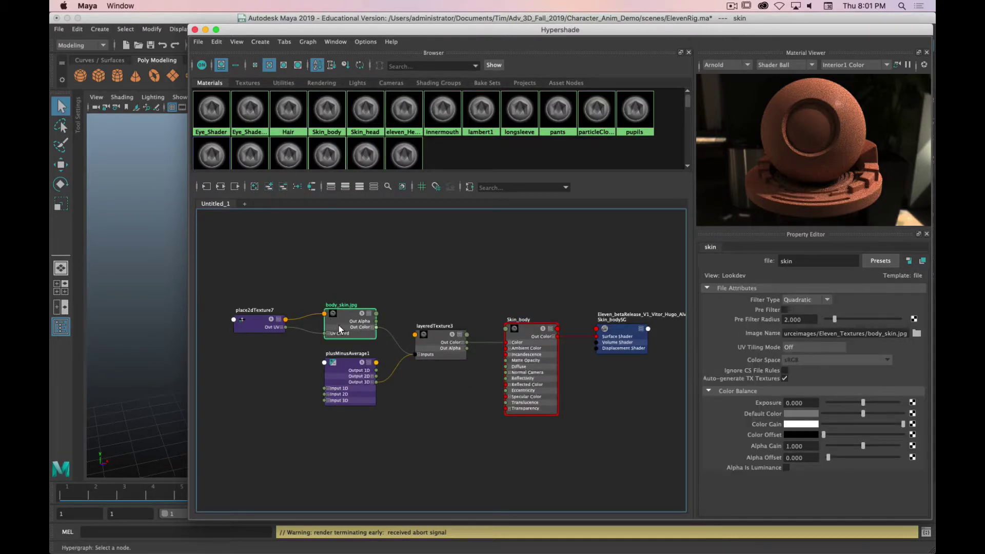
left_click(917, 333)
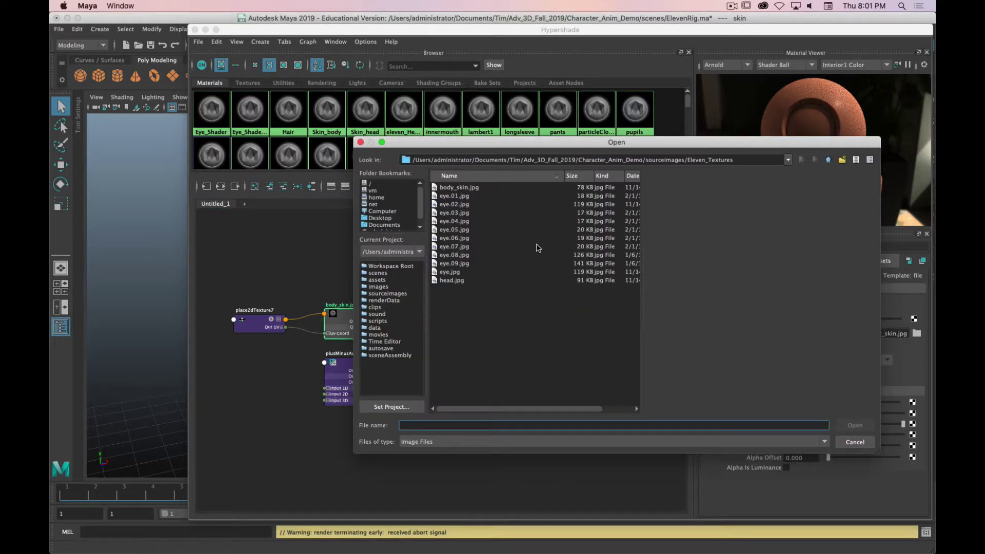
left_click(852, 444)
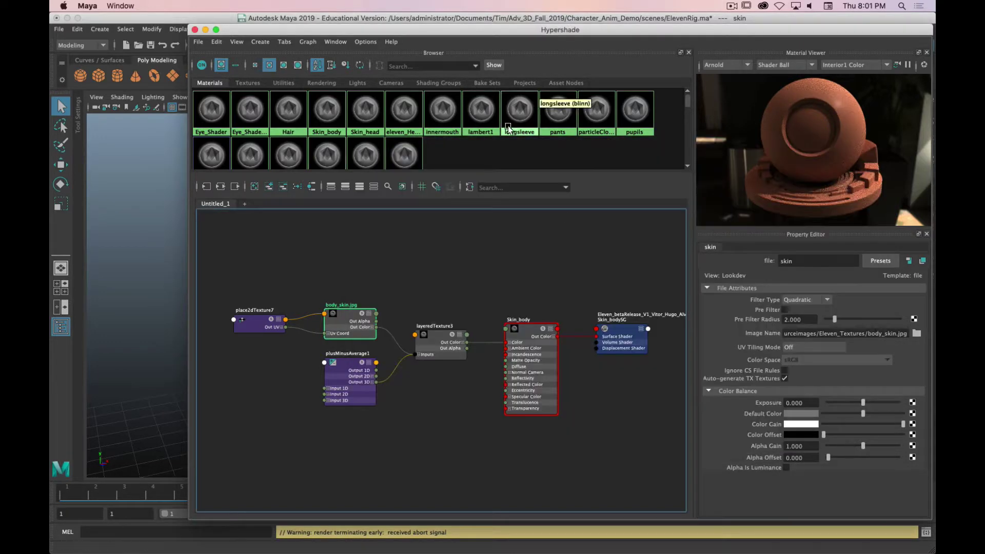
Move the Hypershade clear of the character's head and inspect the pupils and Eye_Shader materials
left_click_drag(440, 35, 409, 218)
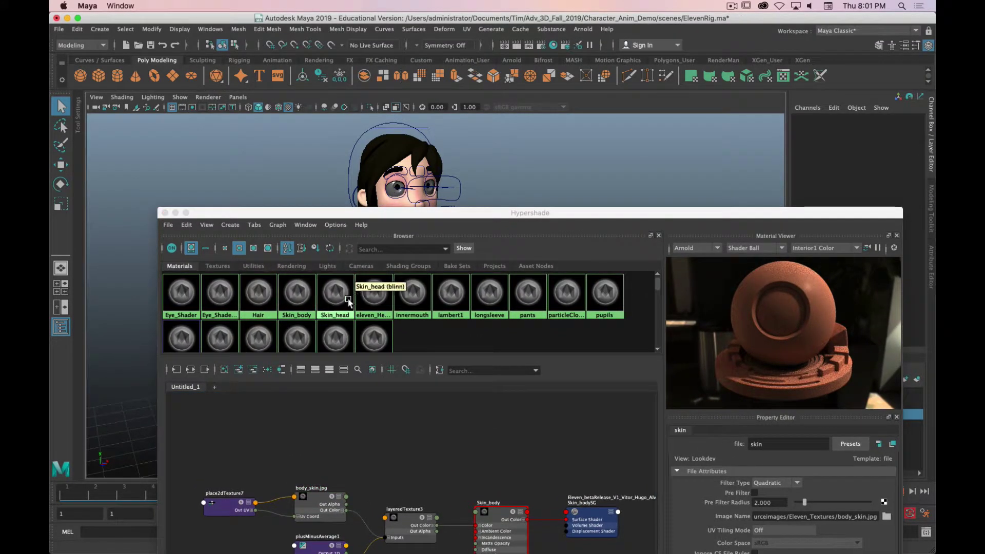
scroll(505, 325, "down", 2)
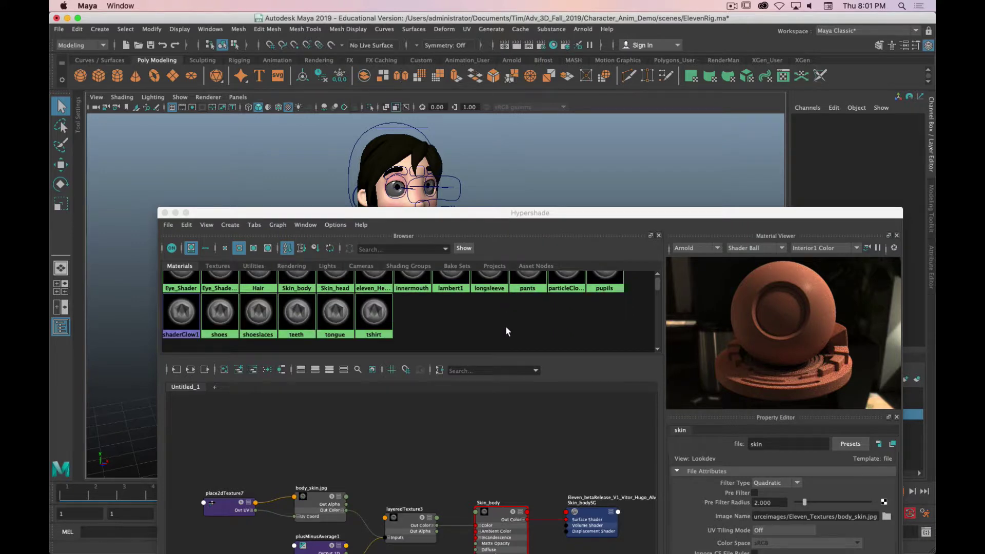
left_click(600, 288)
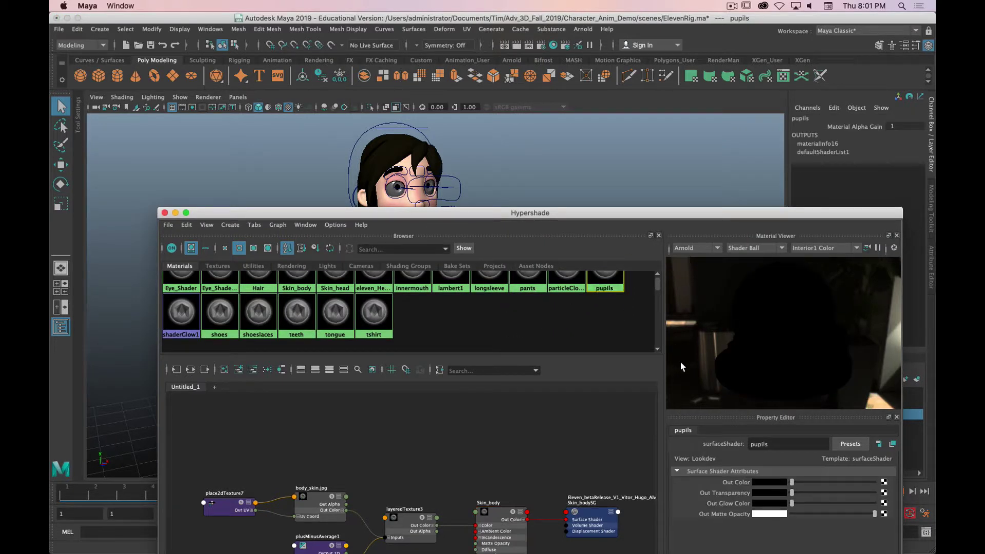
left_click(191, 280)
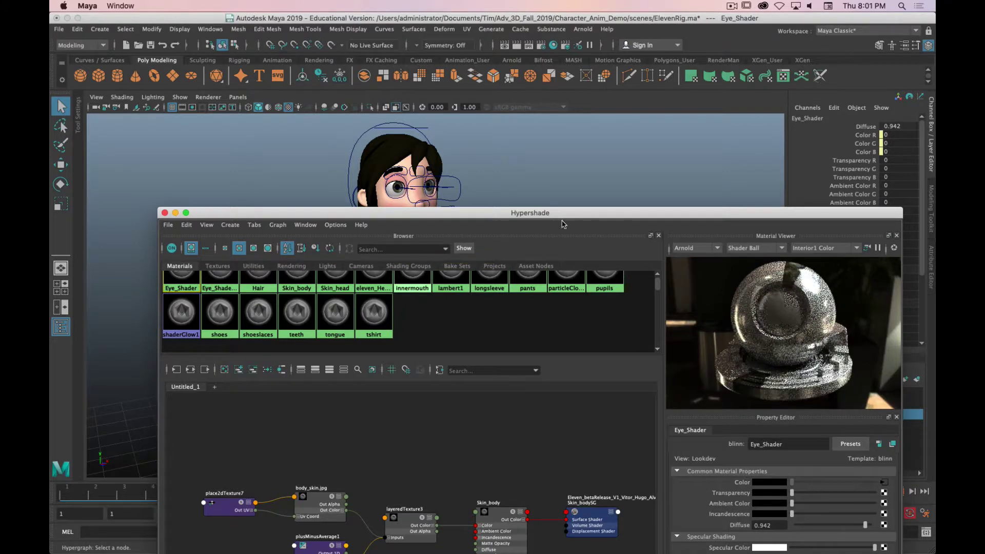
left_click_drag(575, 214, 634, 216)
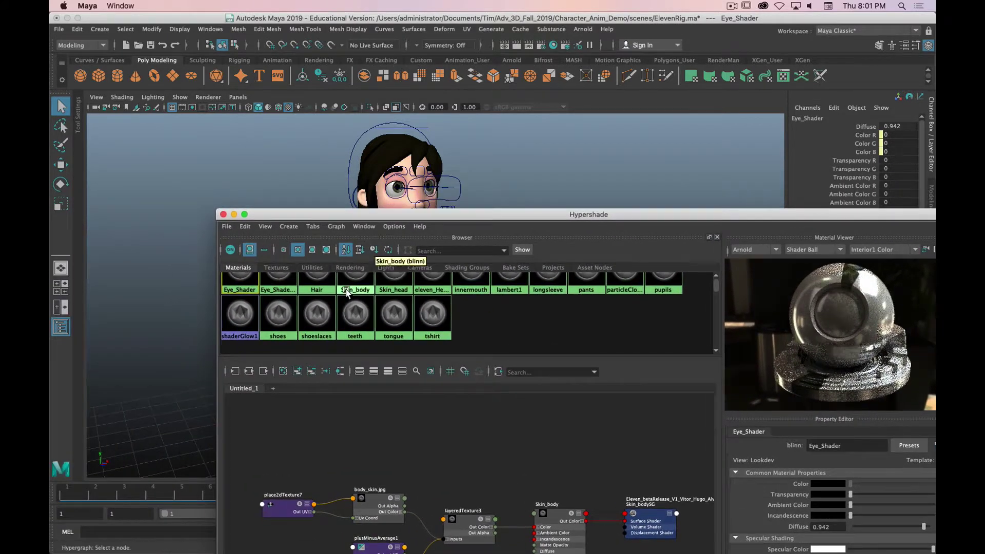
Examine the character's eyes up close alongside the eye shader materials in the Hypershade
scroll(470, 154, "up", 5)
middle_click_drag(470, 153, 495, 181, "alt")
right_click_drag(359, 184, 398, 186, "alt")
left_click_drag(330, 214, 278, 316)
middle_click_drag(224, 167, 232, 231, "alt")
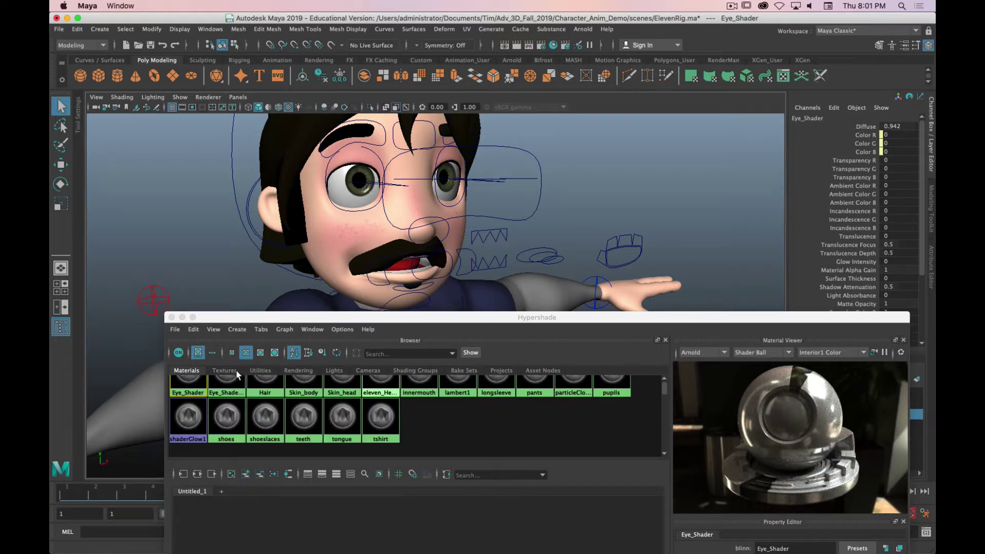
left_click(234, 385)
left_click(196, 384)
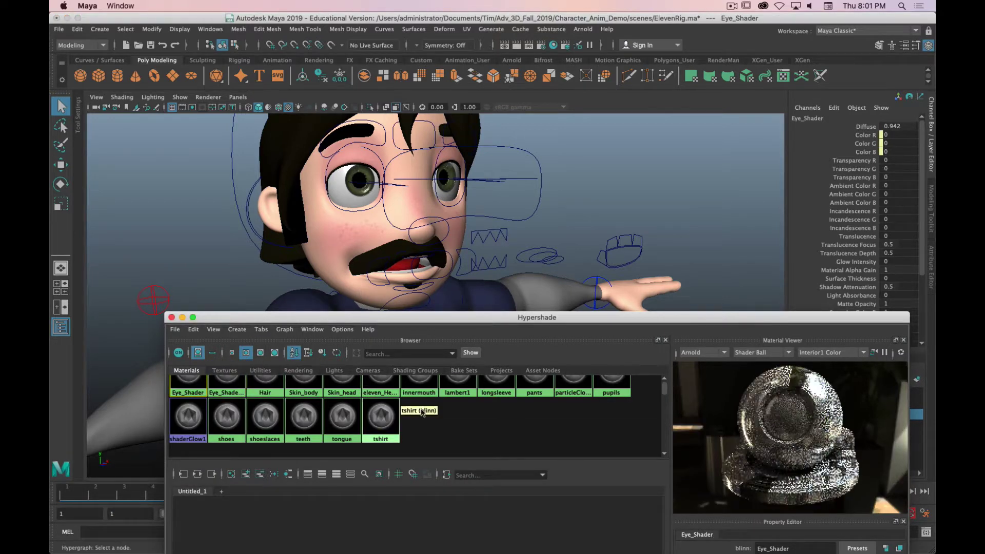
Put the Hypershade away, select the head IK control and set its Eye Color to Blue
left_click_drag(659, 320, 49, 50)
key("a")
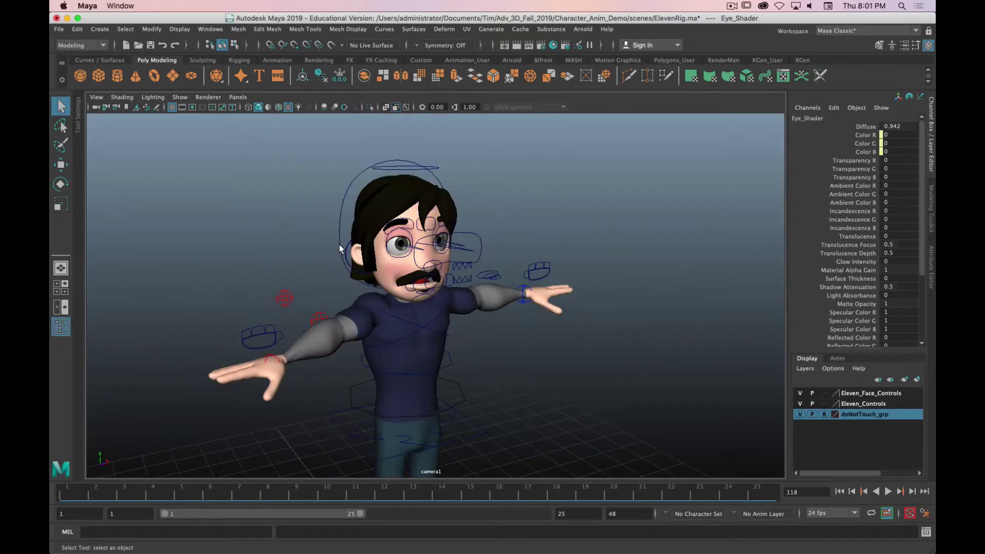
left_click(340, 224)
scroll(401, 218, "up", 5)
middle_click_drag(402, 218, 407, 262, "alt")
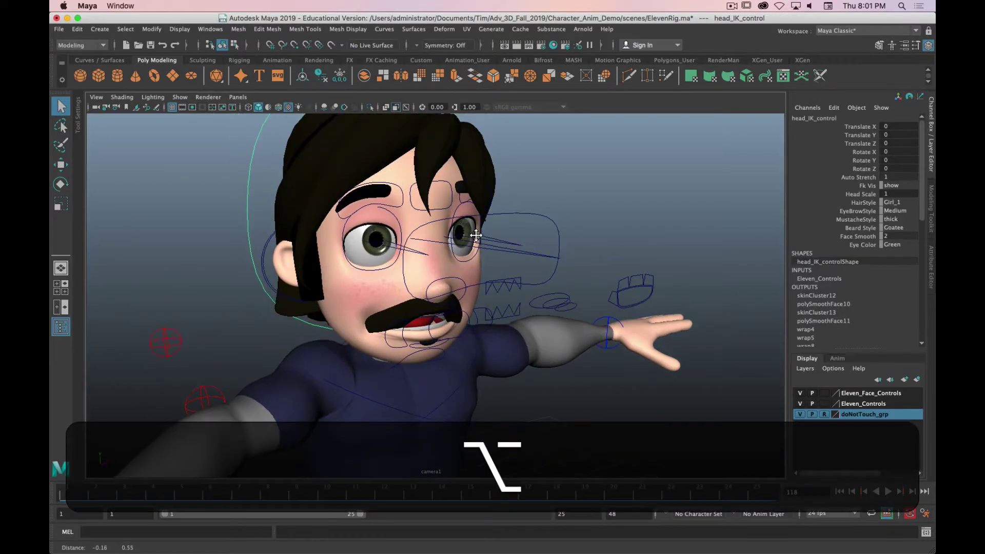
left_click(858, 244)
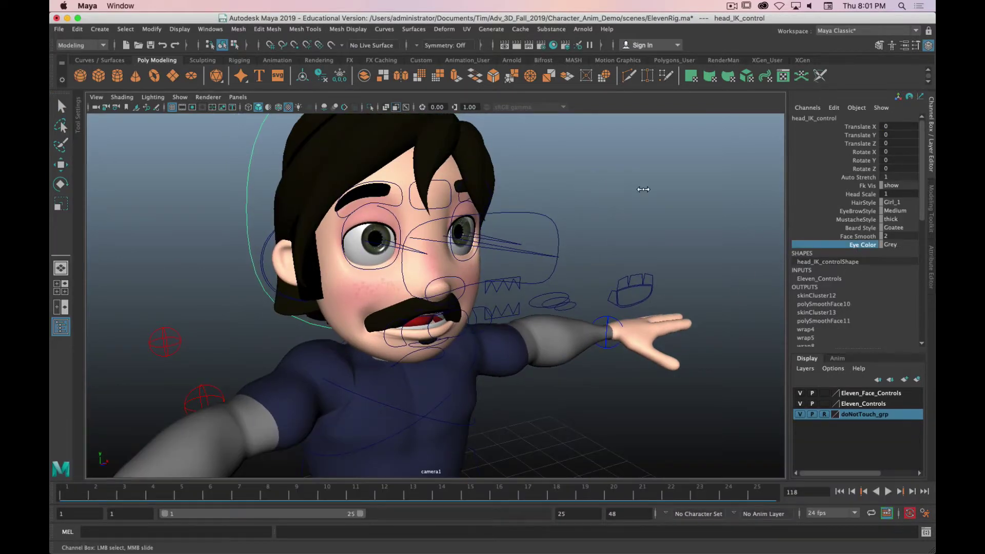
middle_click_drag(648, 190, 545, 203)
key("a")
left_click_drag(588, 269, 568, 223, "alt")
scroll(553, 239, "up", 3, "alt")
middle_click_drag(562, 232, 540, 328, "alt")
scroll(540, 329, "down", 3, "alt")
left_click_drag(618, 303, 578, 301, "alt")
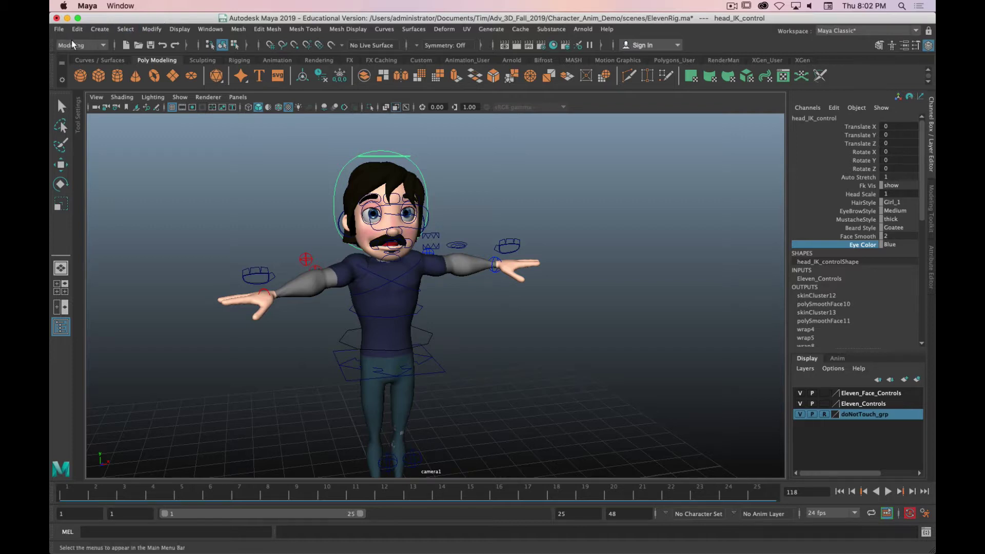
Start a new scene without saving the changes to ElevenRig.ma
left_click(59, 29)
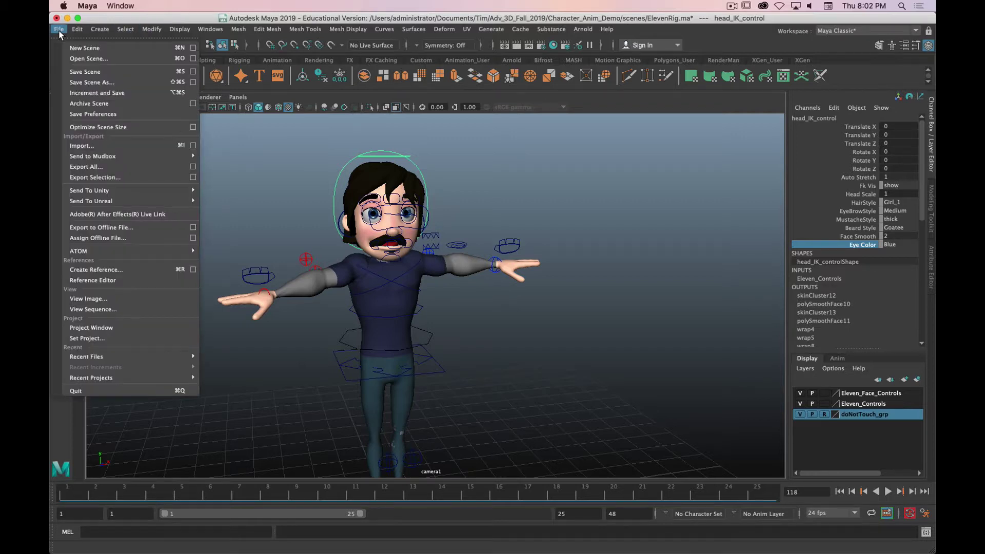
left_click(85, 48)
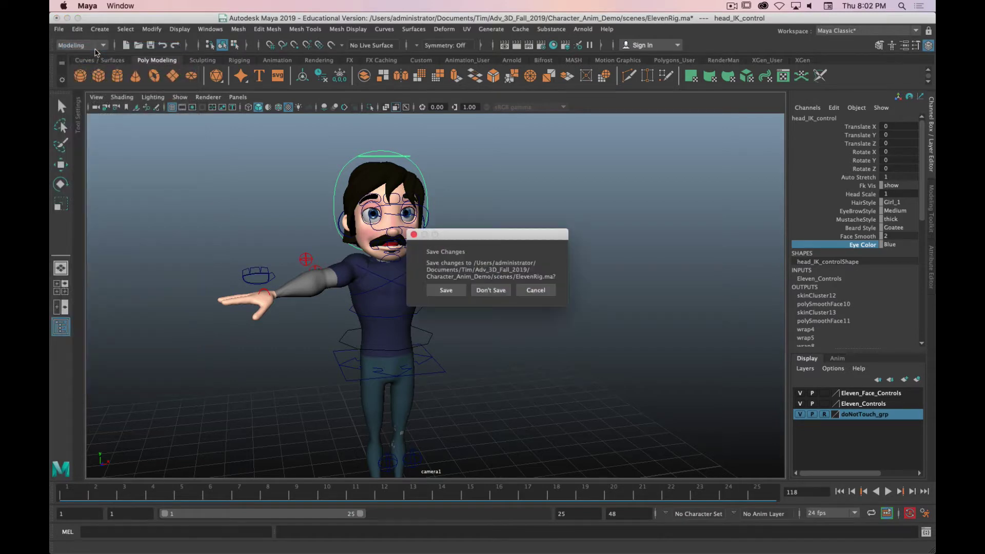
left_click(479, 290)
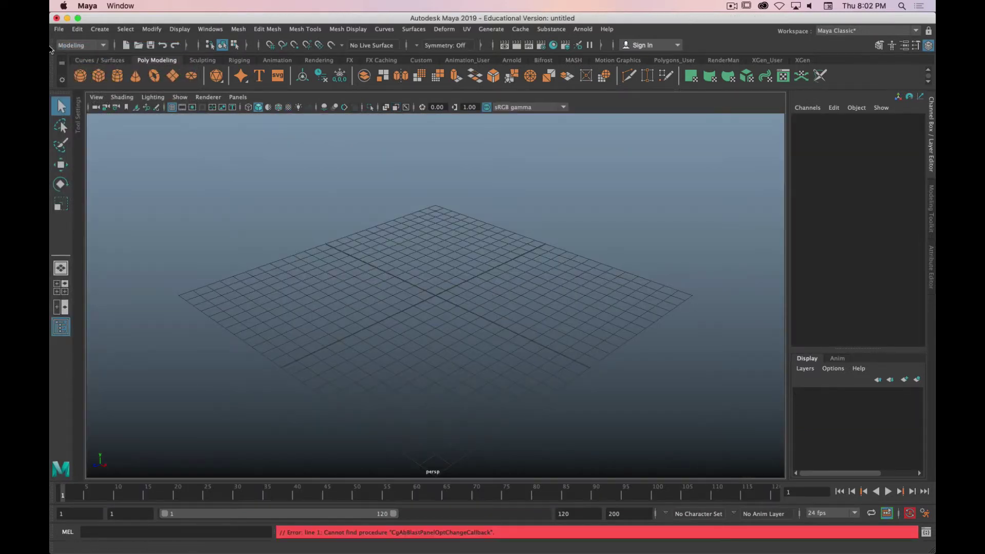
Create a reference to ElevenRig.ma in the empty scene and dismiss the messages shown while it loads
left_click(60, 30)
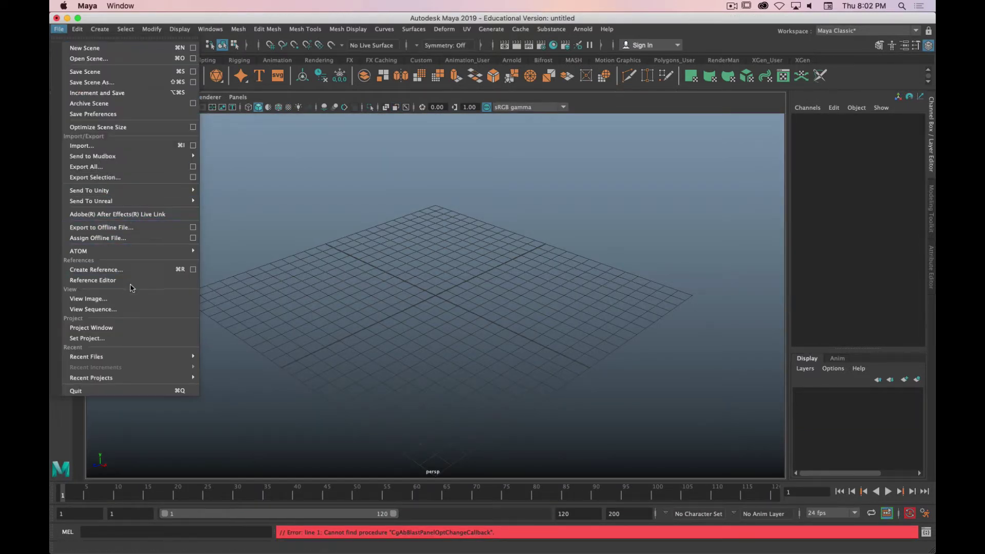
left_click(101, 271)
left_click(456, 197)
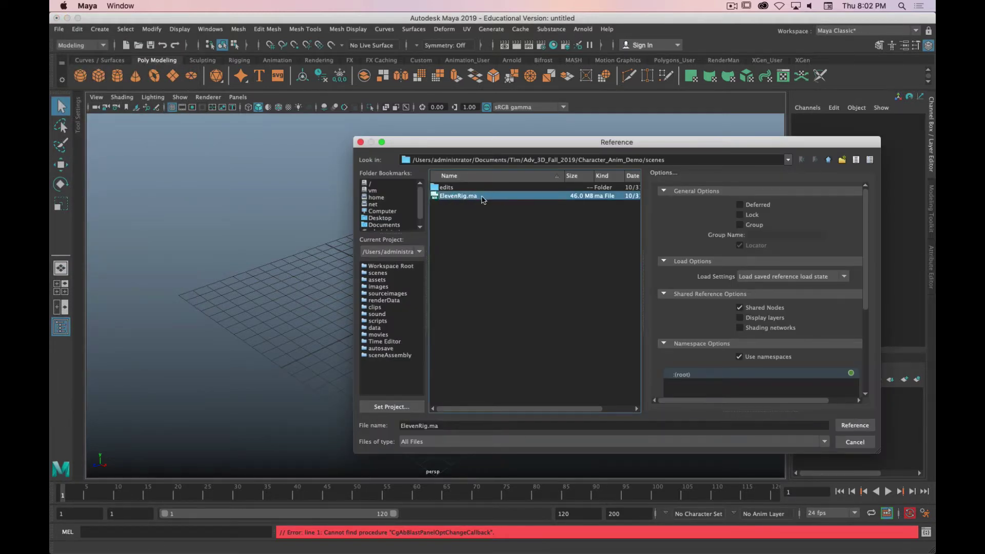
left_click(854, 427)
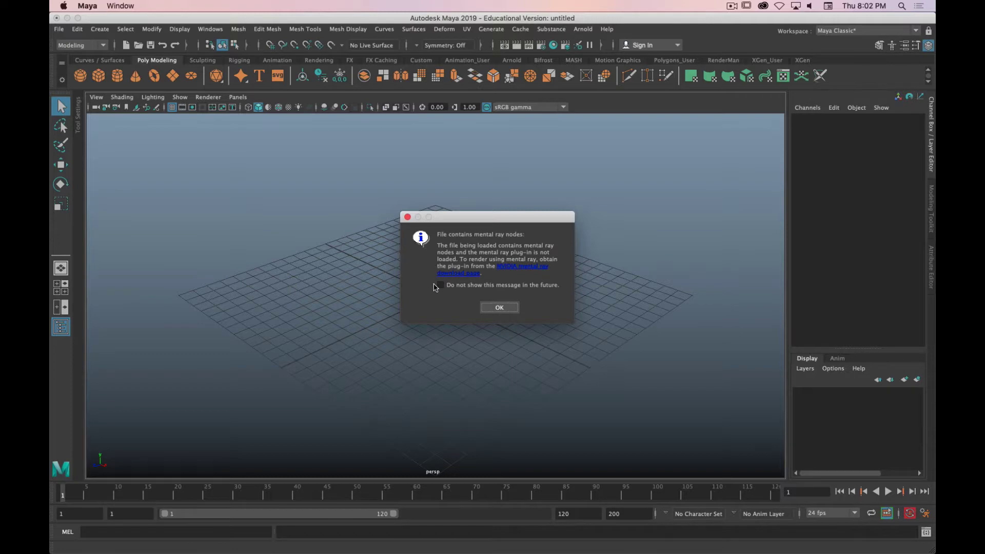
left_click(498, 308)
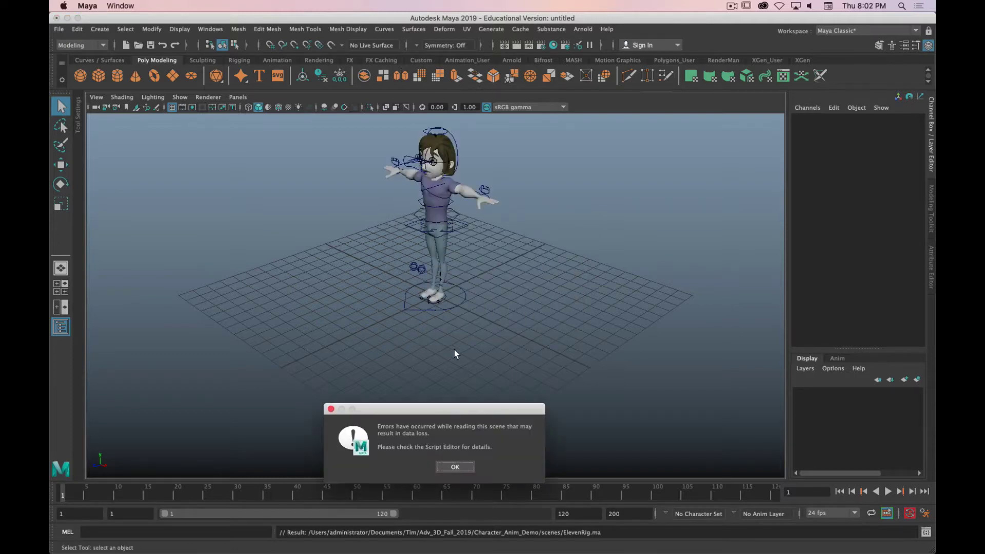
left_click(453, 464)
Display the referenced character with texture maps and look it over from the front
left_click_drag(479, 294, 492, 340, "alt")
right_click_drag(492, 340, 512, 314, "alt")
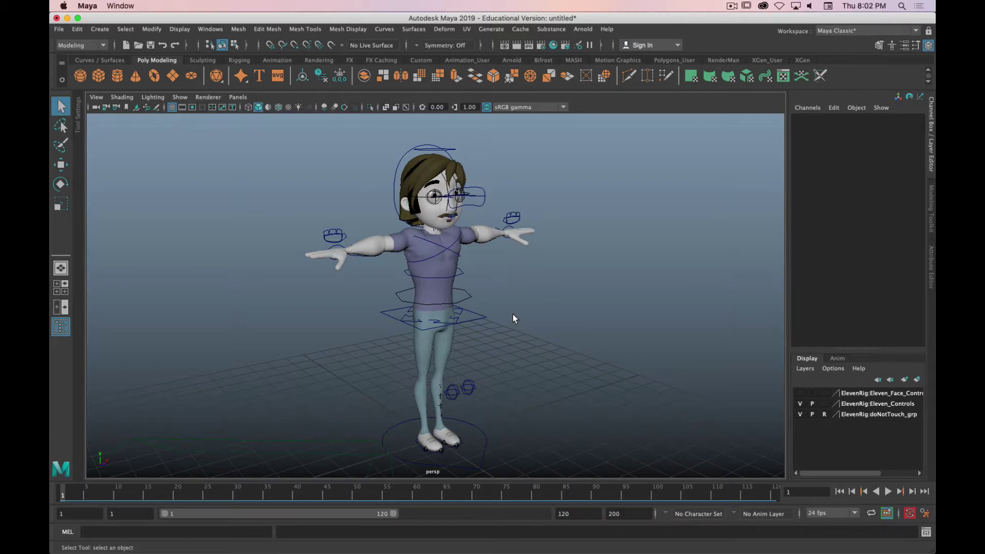
left_click_drag(521, 310, 497, 289, "alt")
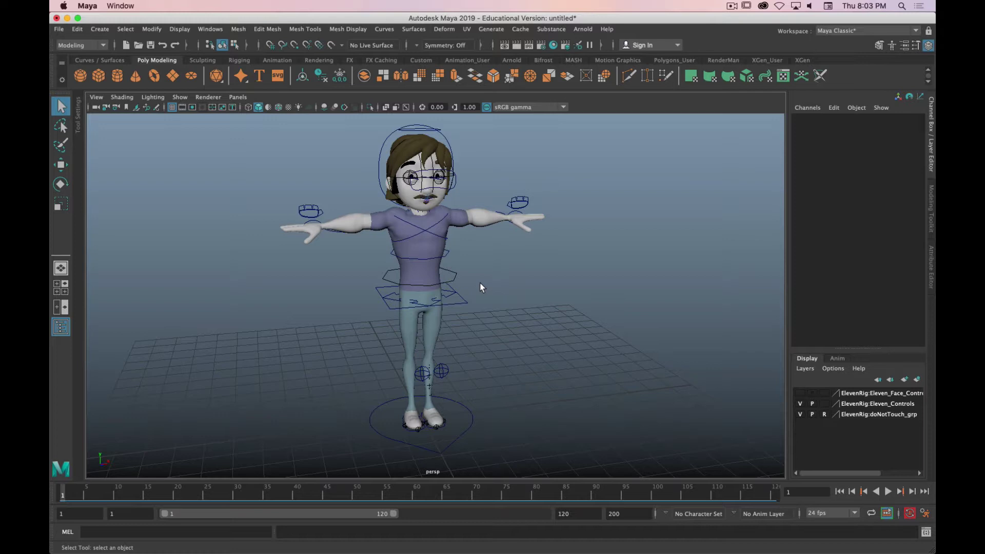
key("6")
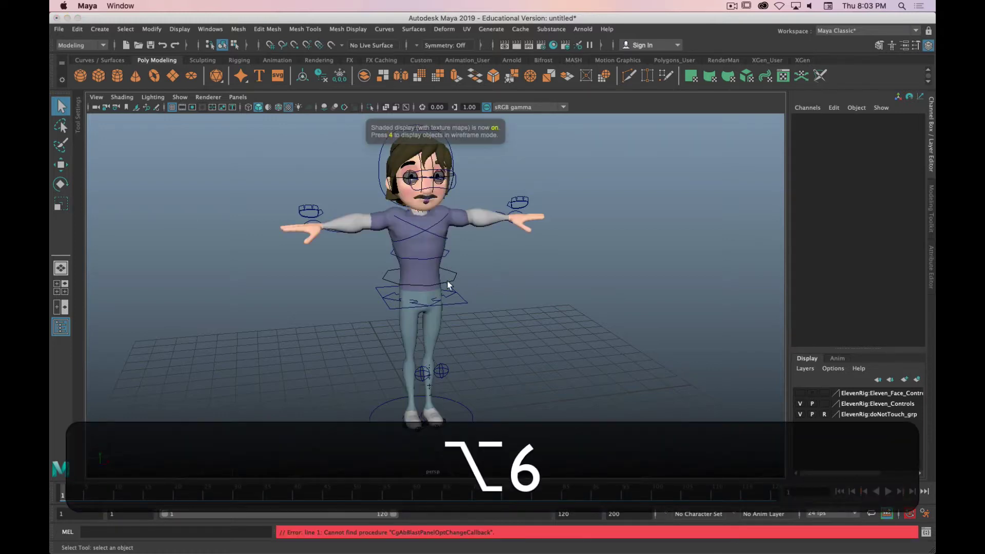
left_click_drag(479, 282, 495, 272, "alt")
key("alt+super+period")
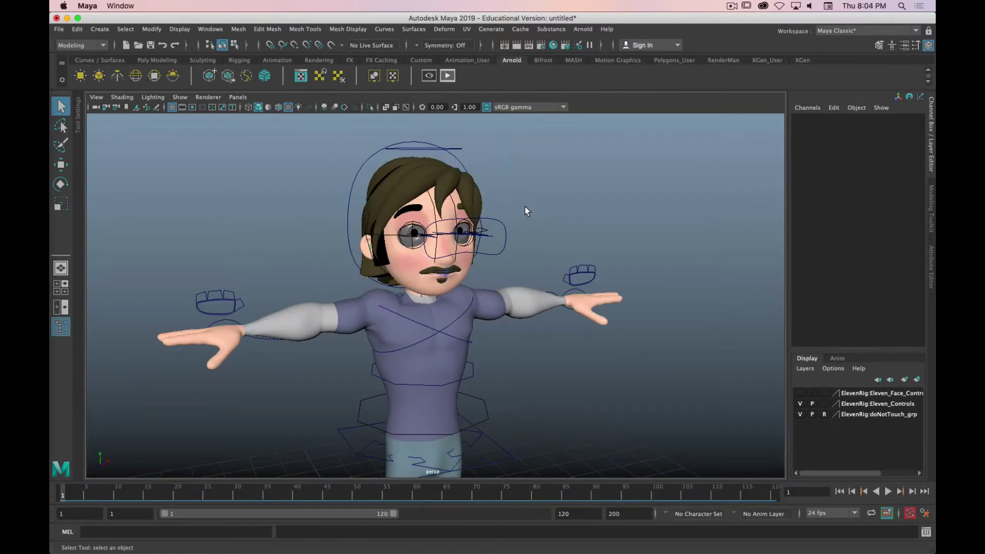
Select the referenced rig's Global_Scale control around the character's feet
scroll(503, 269, "down", 3)
scroll(502, 269, "up", 3)
middle_click_drag(552, 337, 552, 337, "alt")
right_click_drag(553, 337, 528, 279, "alt")
left_click(440, 393)
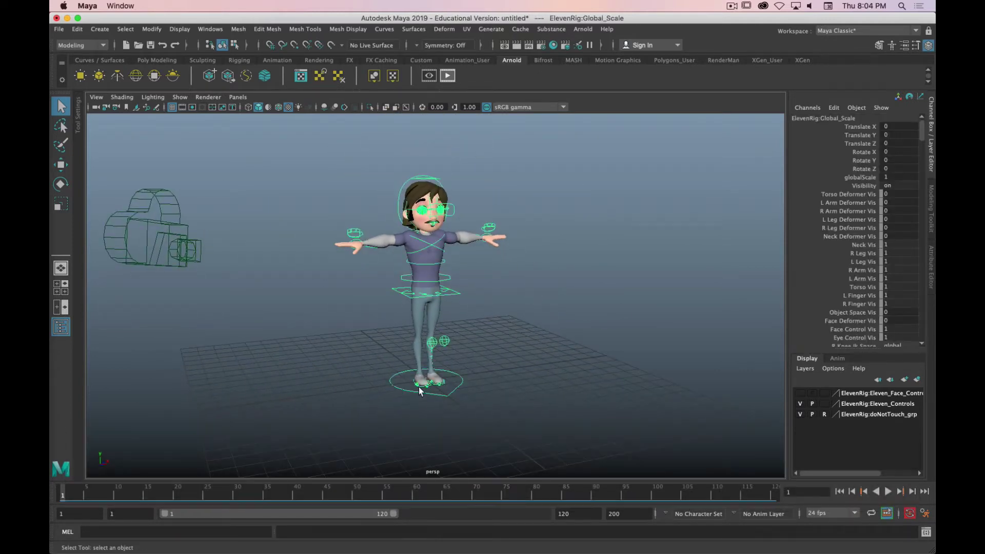
Move the referenced character about 10.1 units along X, then create a second reference to ElevenRig.ma
key("w")
middle_click_drag(561, 365, 623, 353)
left_click(59, 29)
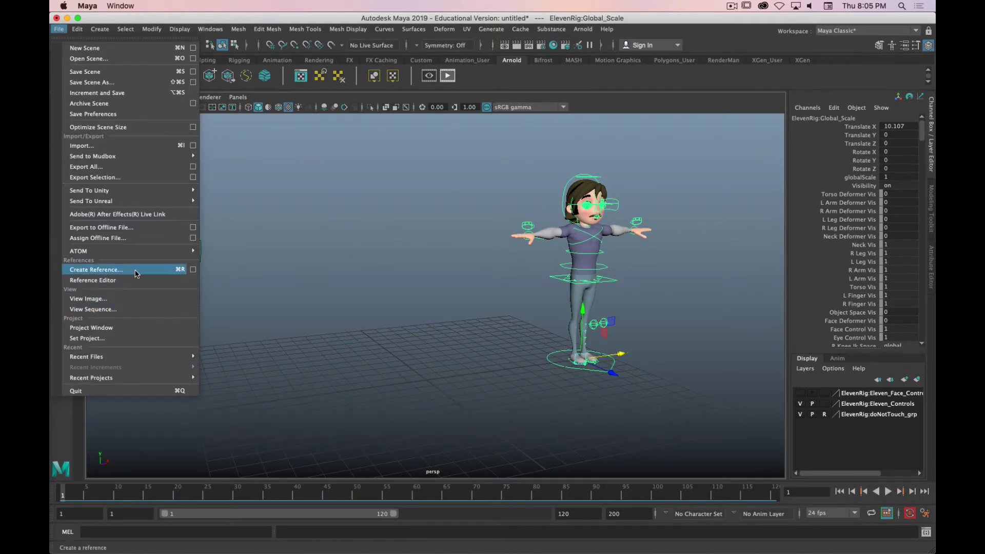
left_click(118, 269)
left_click(451, 195)
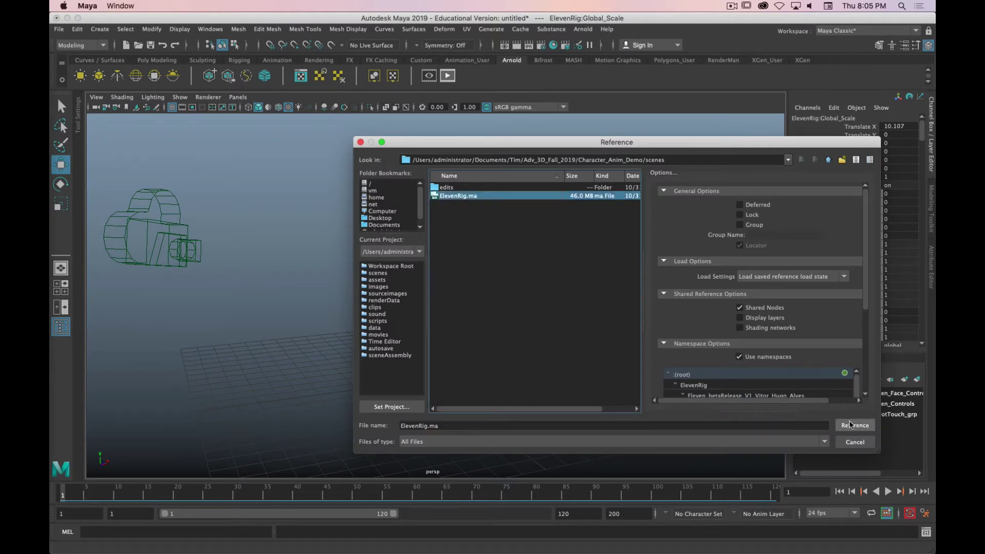
left_click(842, 425)
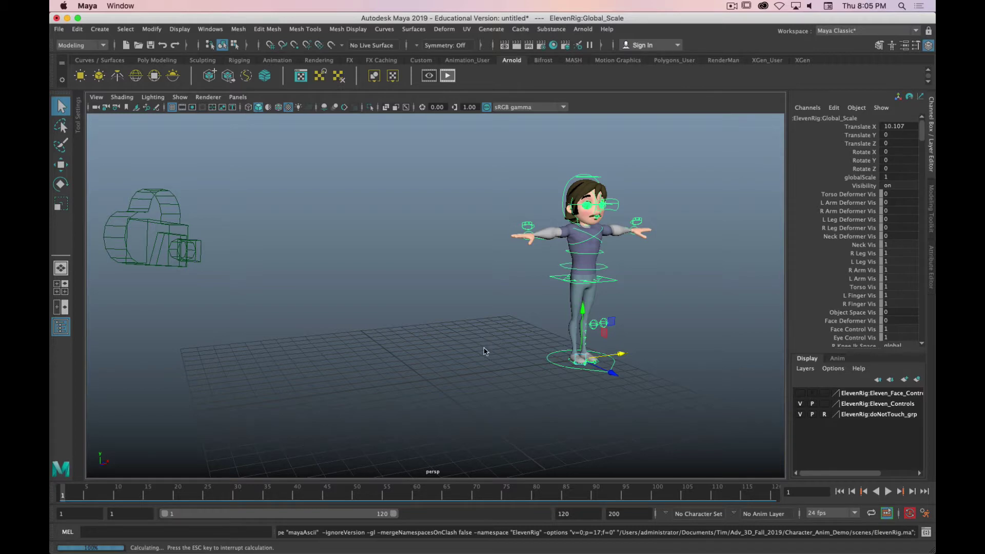
Select the new character's Global_Scale control around its feet and set Arms Buff to 0
key("w")
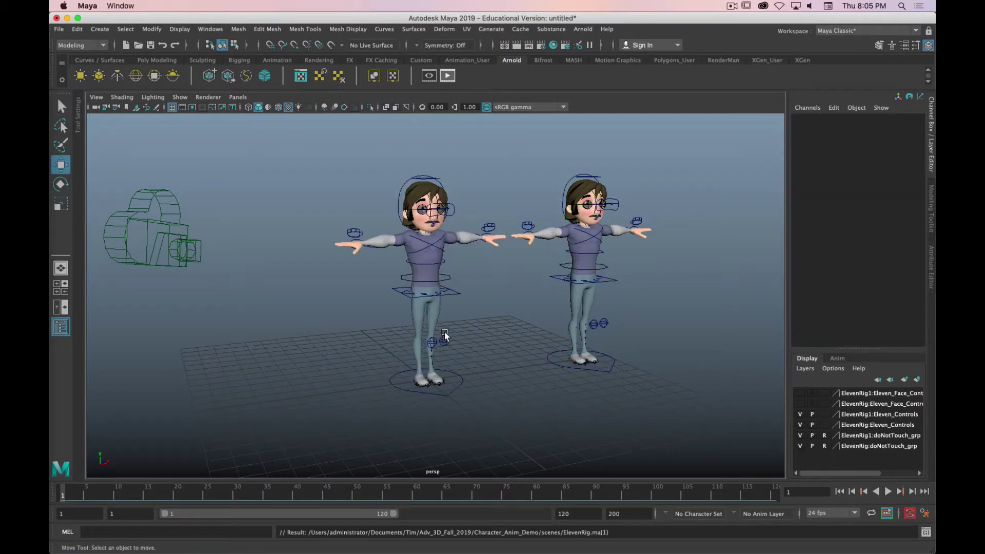
scroll(444, 333, "up", 4)
left_click_drag(519, 301, 435, 286, "alt")
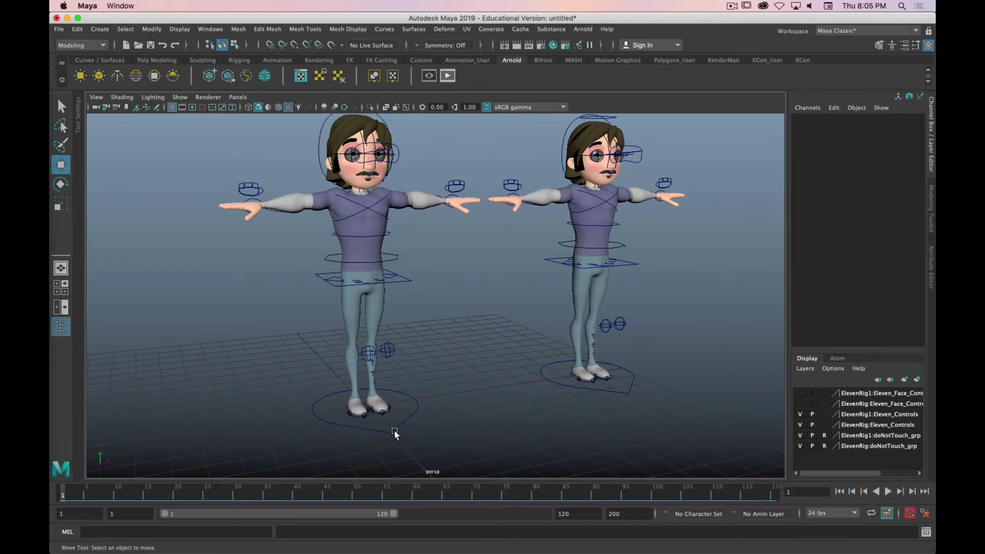
left_click(395, 434)
scroll(848, 261, "down", 5)
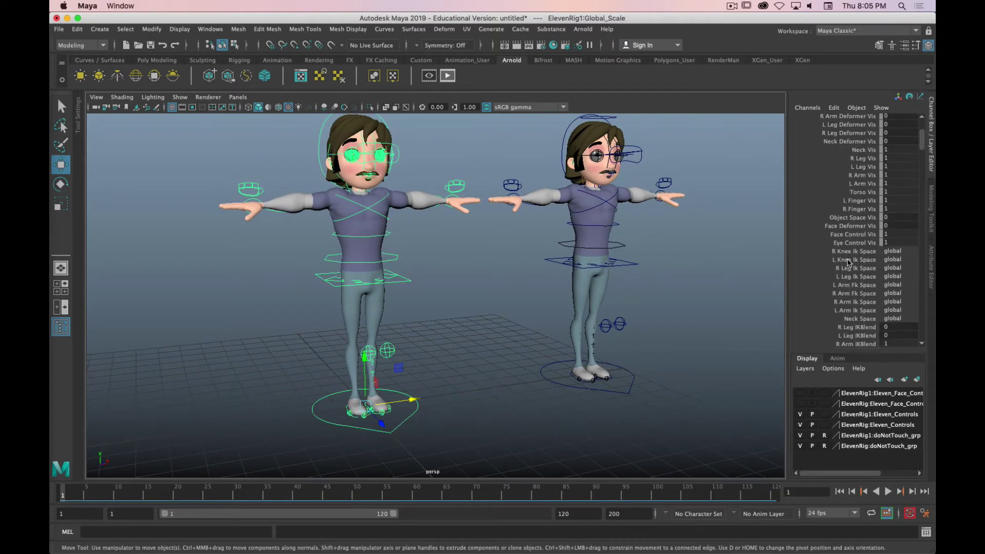
scroll(847, 261, "down", 6)
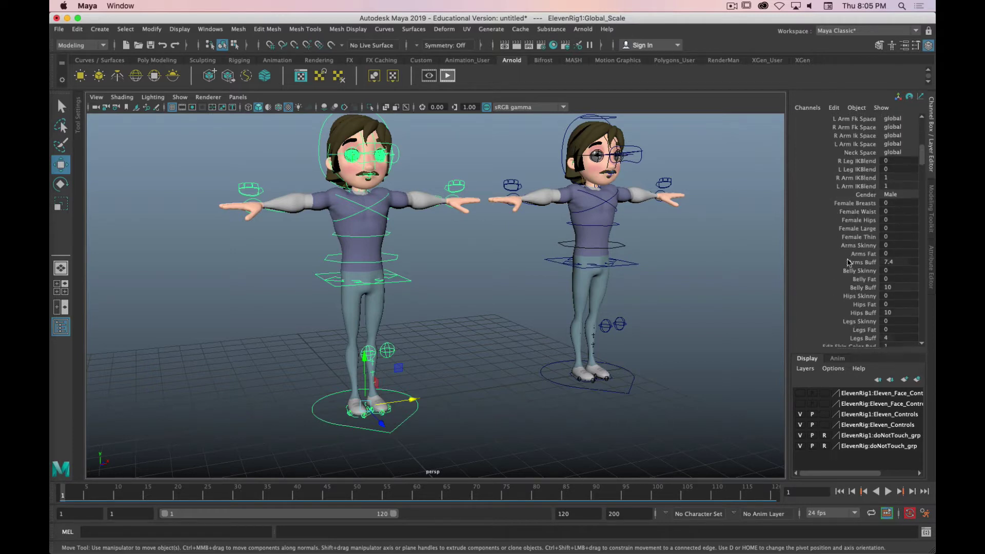
scroll(847, 261, "down", 3)
left_click(893, 214)
type("0")
key("Return")
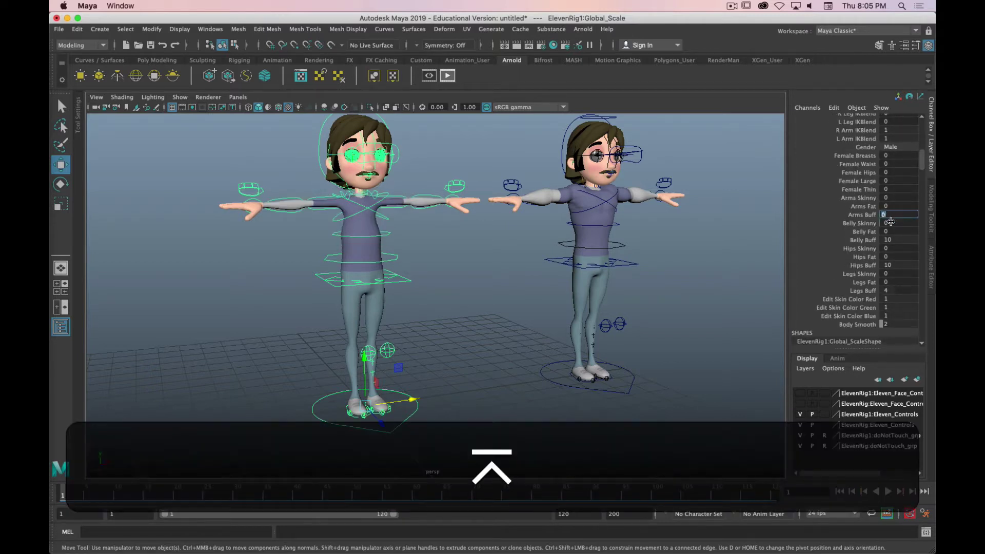
Set the new character's Belly Buff, Hips Buff and Legs Buff to 0
double_click(898, 240)
type("0")
key("Return")
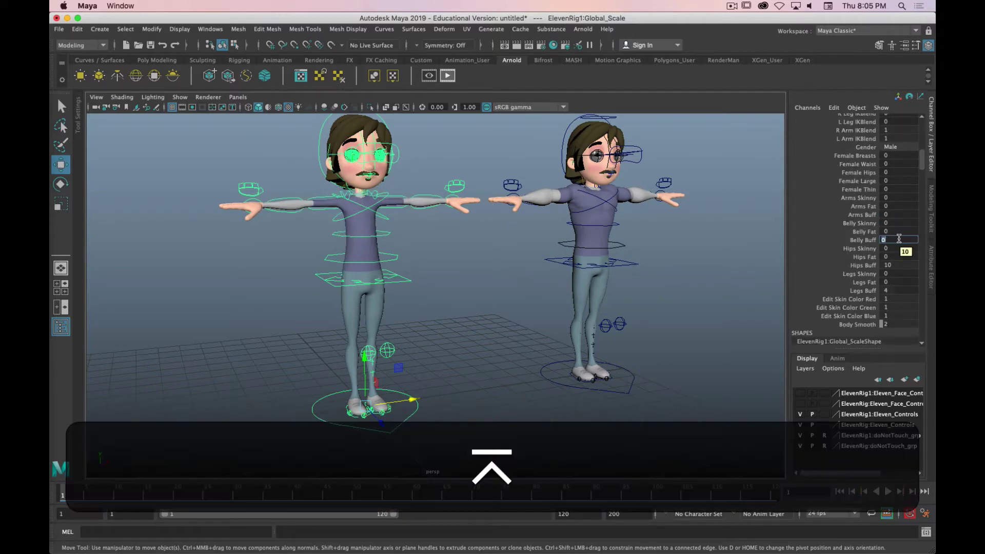
type("0")
key("Return")
double_click(886, 291)
type("0")
key("Return")
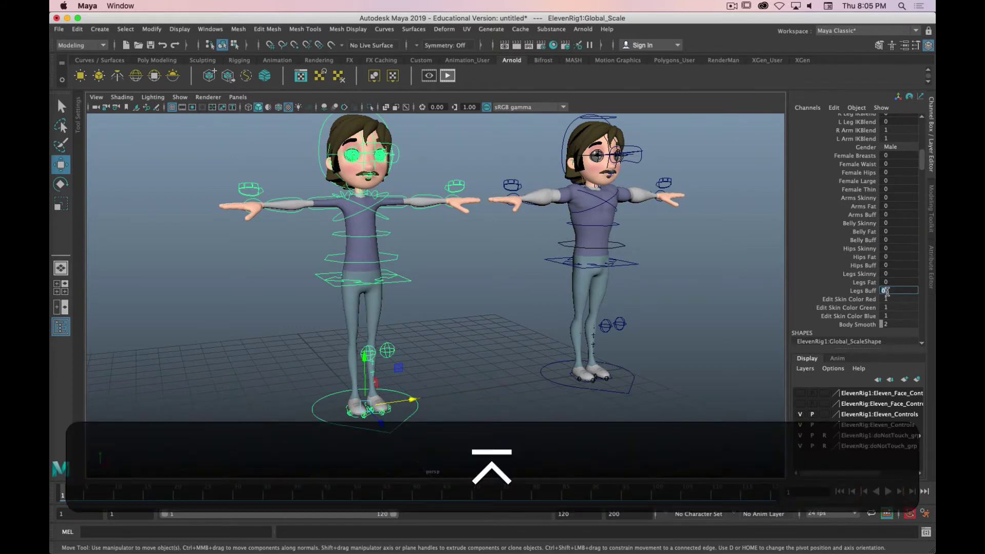
Switch the new character's Gender to Female and set Female Breasts to about 7.8, Female Waist to 6.1 and Female Hips to 5.4
left_click(864, 148)
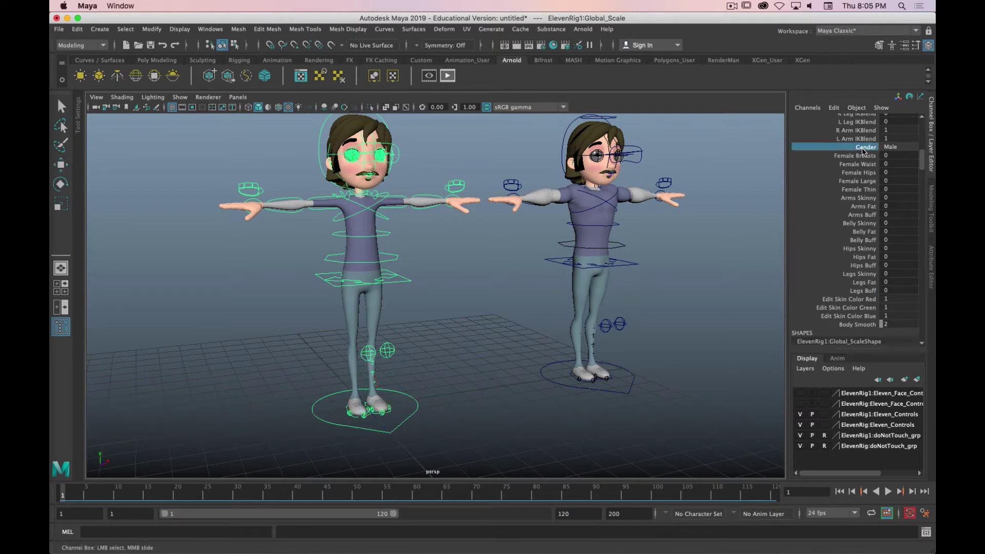
middle_click_drag(760, 191, 768, 191)
left_click(833, 157)
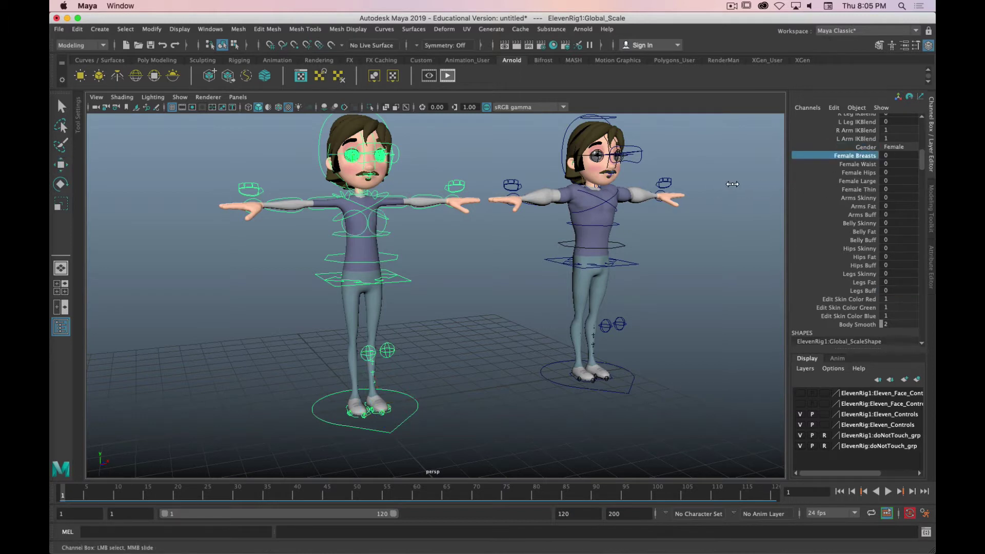
middle_click_drag(734, 184, 771, 185)
left_click(856, 164)
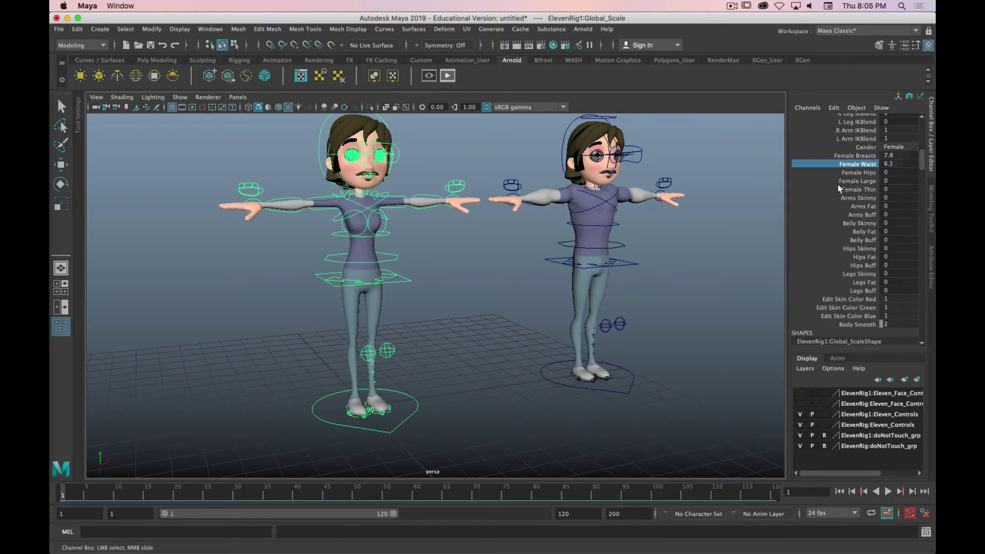
left_click(857, 173)
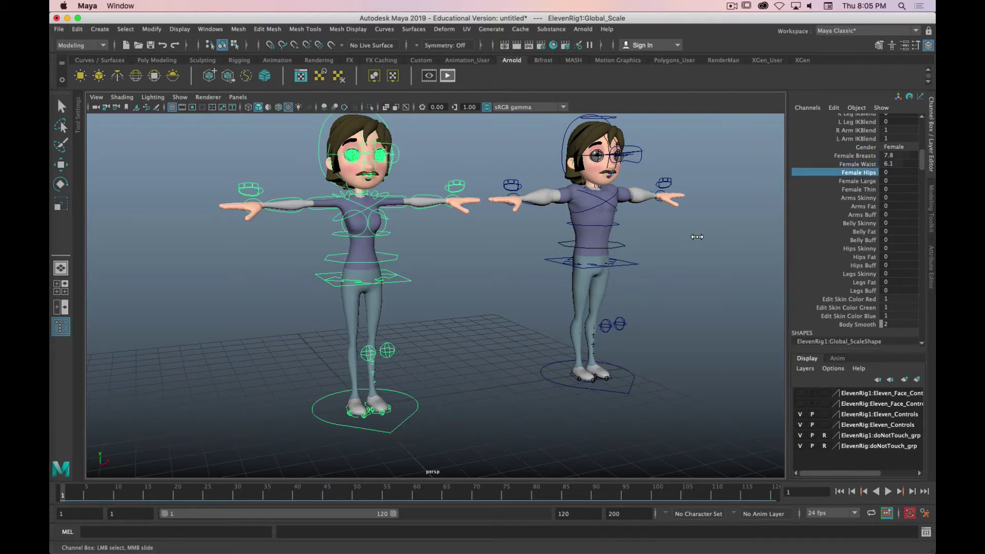
middle_click_drag(700, 235, 725, 232)
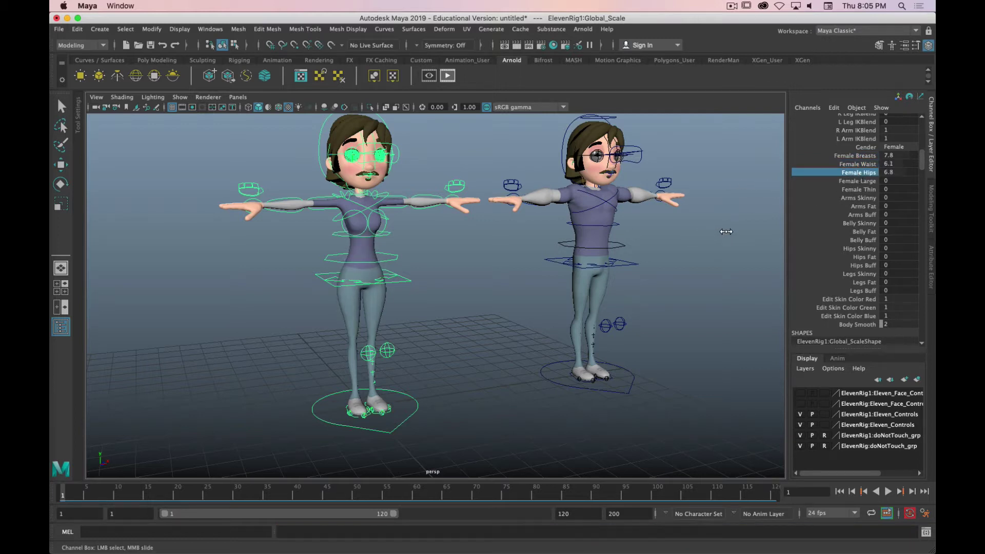
On the new character's head control, set MustacheStyle to None and EyeBrowStyle to Small, and remove the goatee through Beard Style
left_click(319, 154)
key("w")
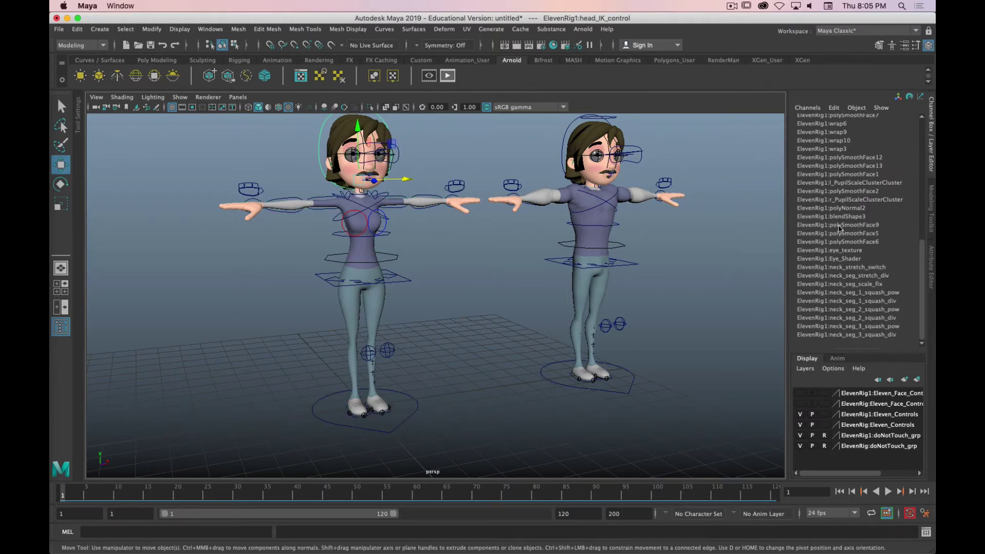
scroll(849, 222, "up", 10)
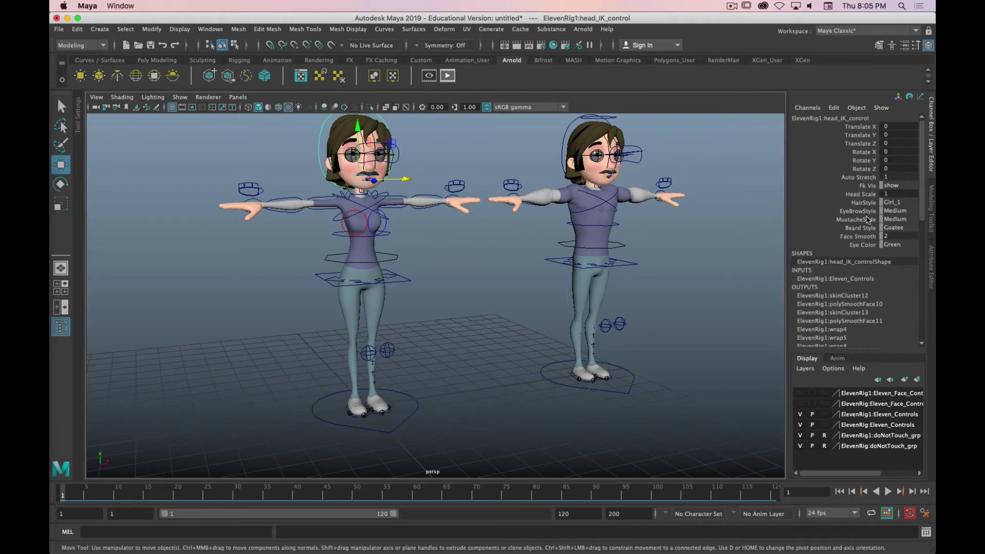
left_click(855, 219)
middle_click_drag(754, 216, 530, 221)
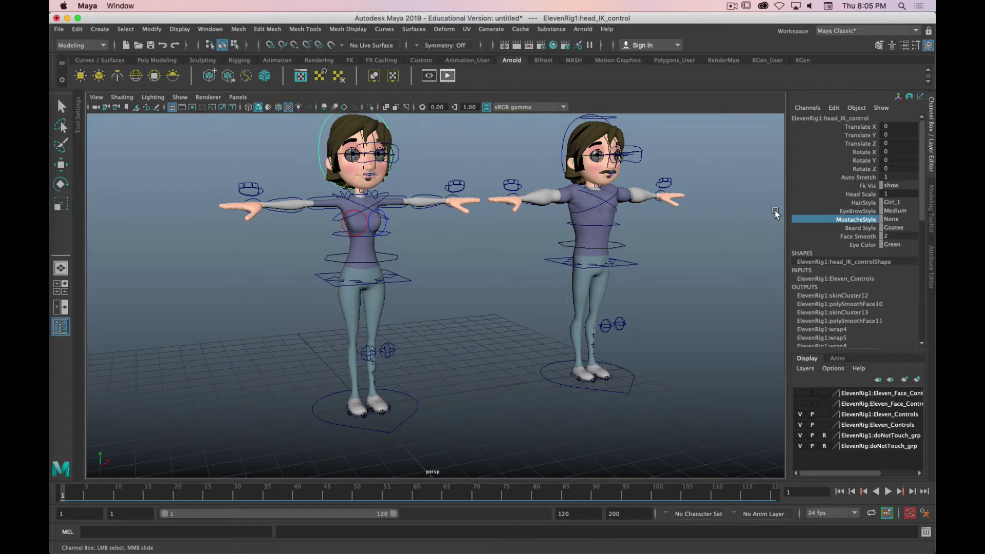
left_click(856, 212)
middle_click_drag(641, 211, 614, 215)
left_click(854, 229)
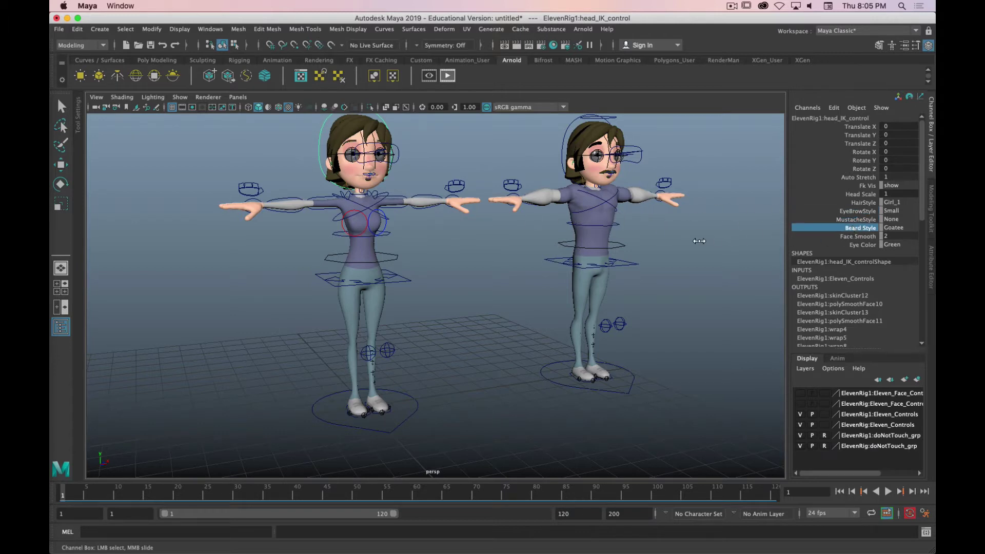
Look closely at the female character's eyes, then open Hypershade and enlarge its material browser to show every material
scroll(375, 210, "up", 5)
middle_click_drag(391, 234, 440, 328, "alt")
left_click_drag(439, 328, 485, 311, "alt")
left_click(342, 189)
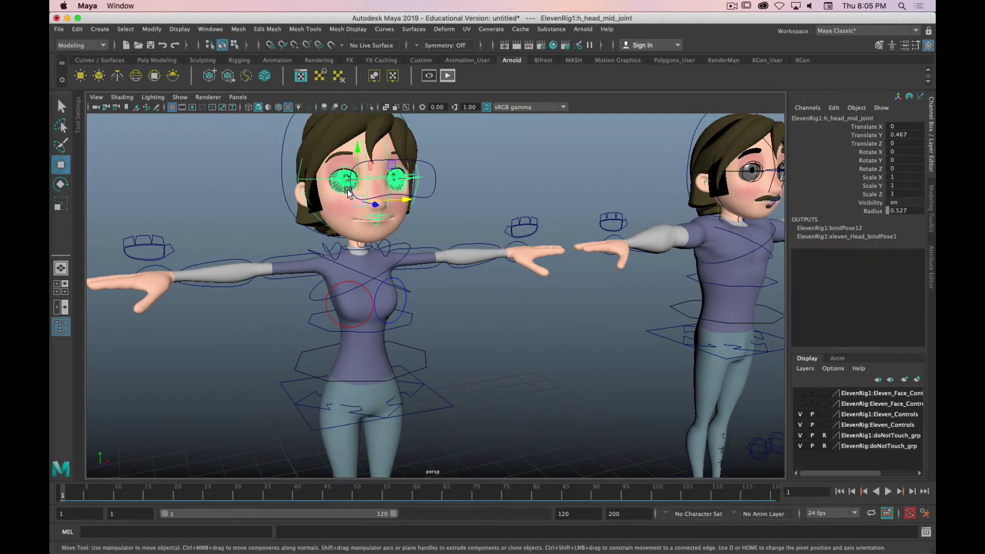
scroll(346, 192, "up", 5)
middle_click_drag(347, 193, 463, 260, "alt")
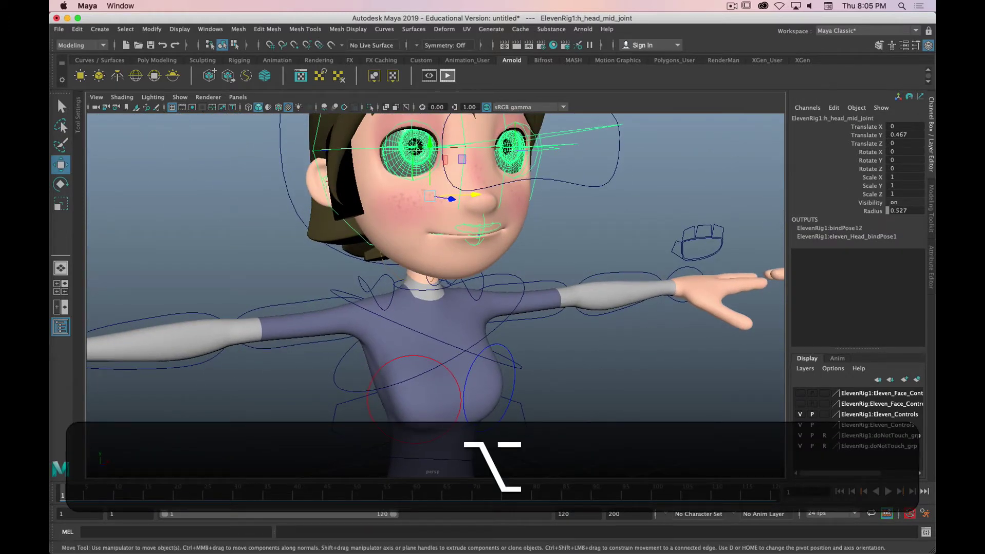
left_click_drag(370, 240, 552, 199)
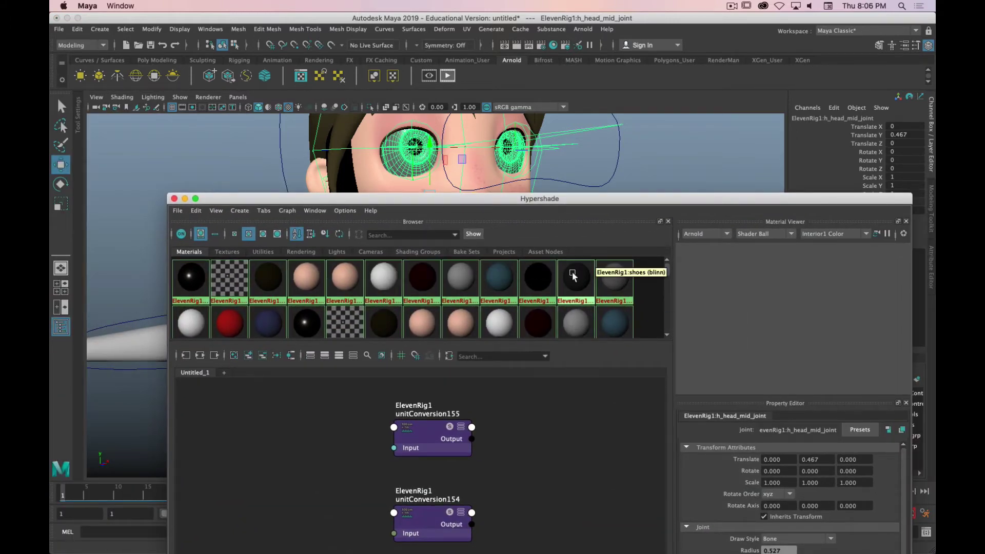
left_click_drag(461, 344, 477, 437)
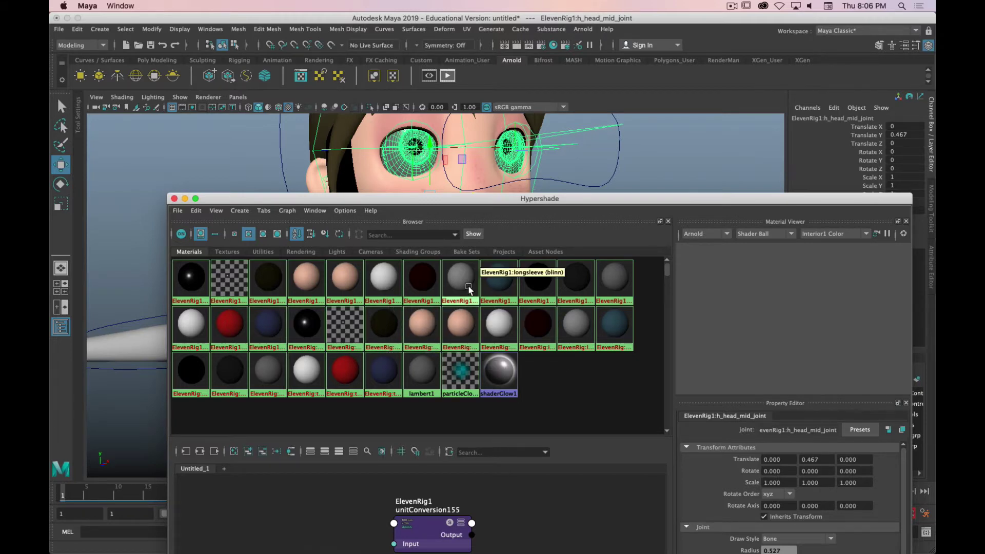
Inspect the Eye_Shader_transparency and Eye_Shader materials and the ones next to them in Hypershade
left_click(233, 274)
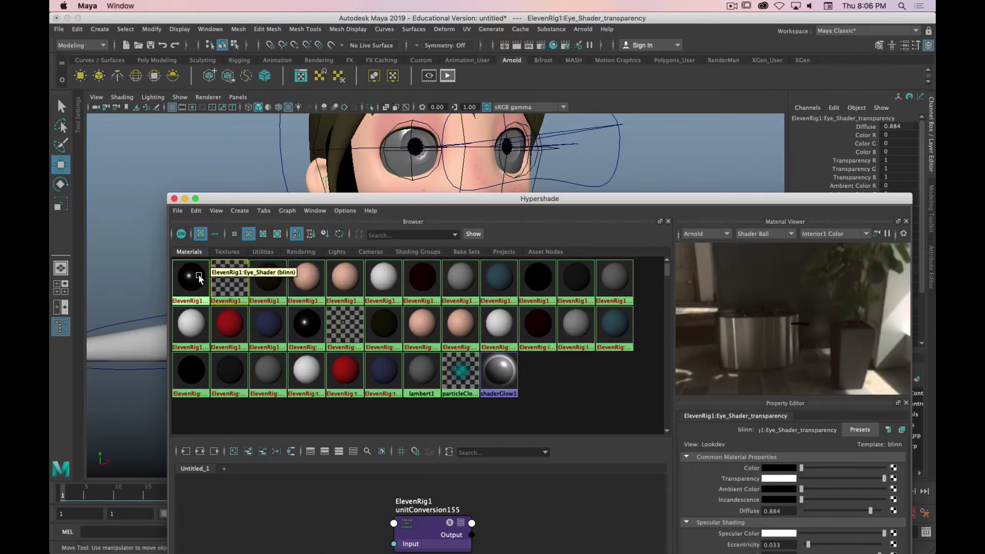
left_click(199, 278)
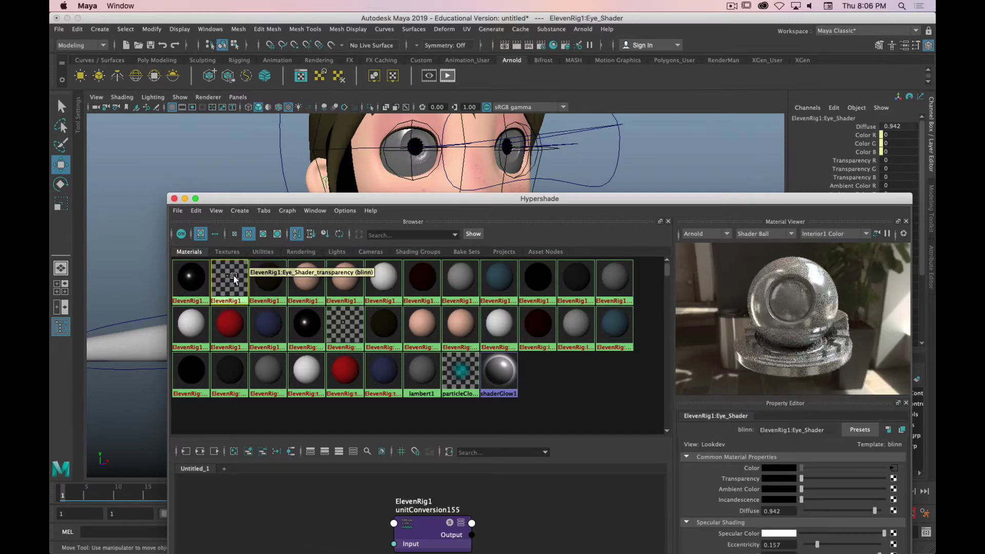
left_click(233, 276)
left_click(199, 278)
left_click(273, 279)
left_click(308, 279)
left_click(410, 175)
Move Hypershade aside, turn off reference display for the ElevenRig1:doNotTouch_grp layer and select the joint of the character's right eye
left_click_drag(667, 200, 51, 124)
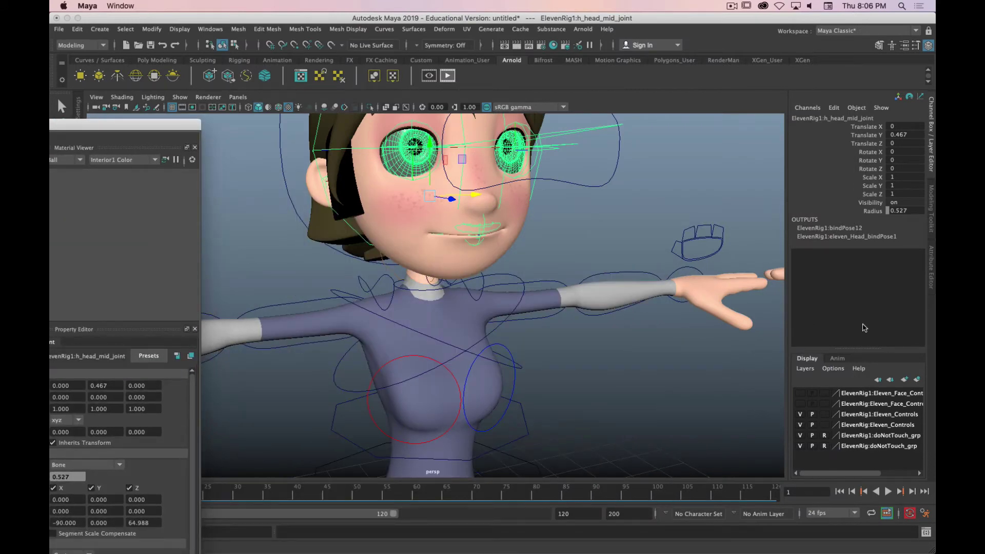
left_click(825, 436)
left_click(863, 435)
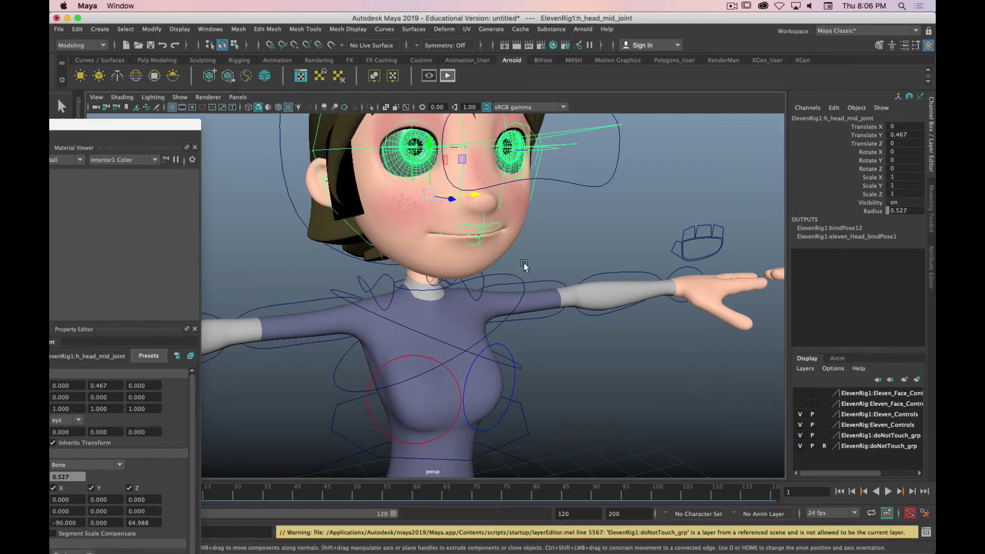
left_click(384, 222)
left_click(396, 171)
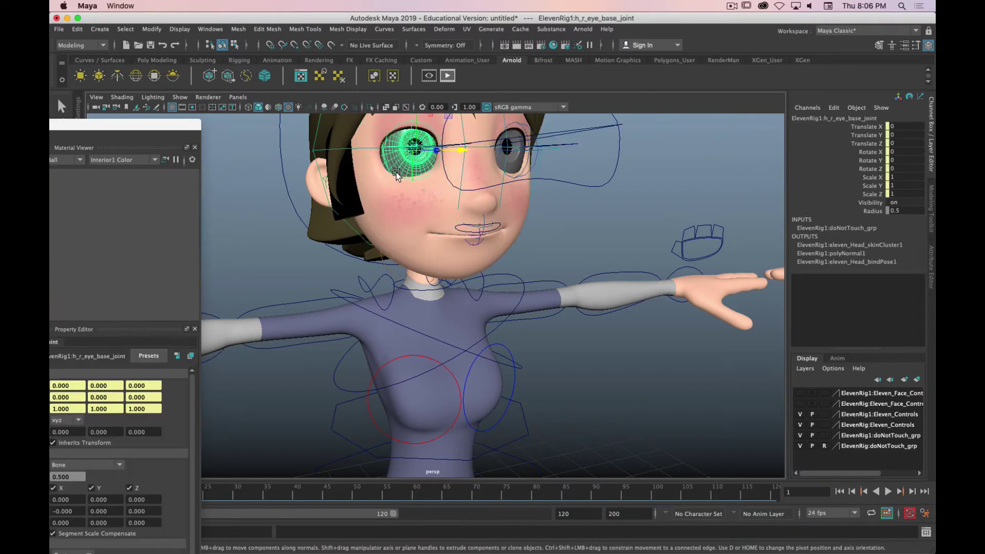
Check the right eye joints' attributes in the Attribute Editor, then return to the Channel Box
left_click(930, 261)
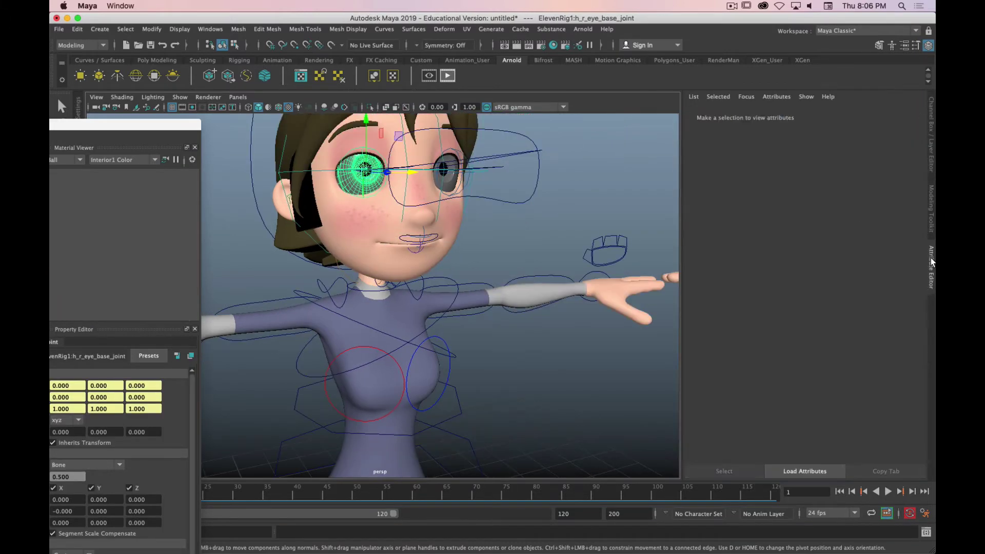
left_click(918, 116)
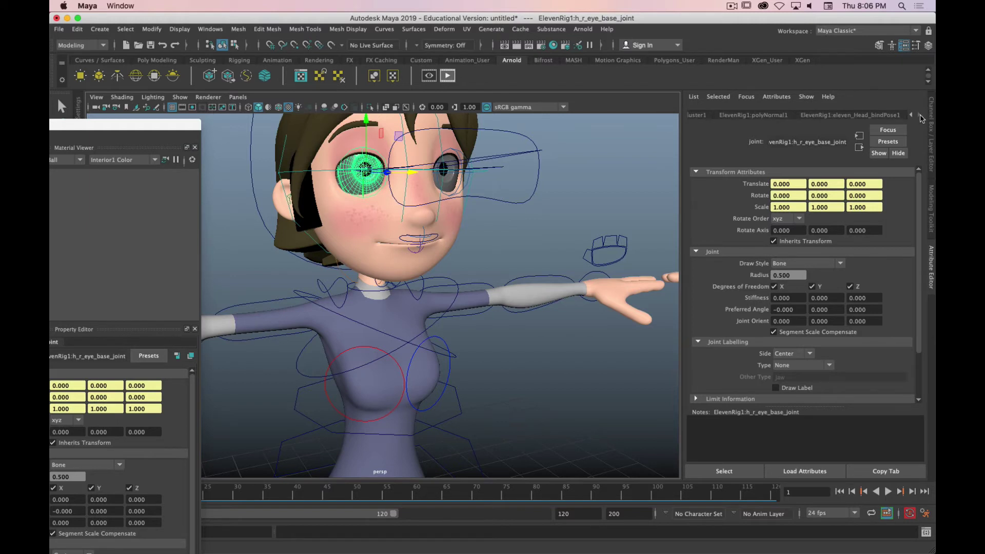
left_click(340, 184)
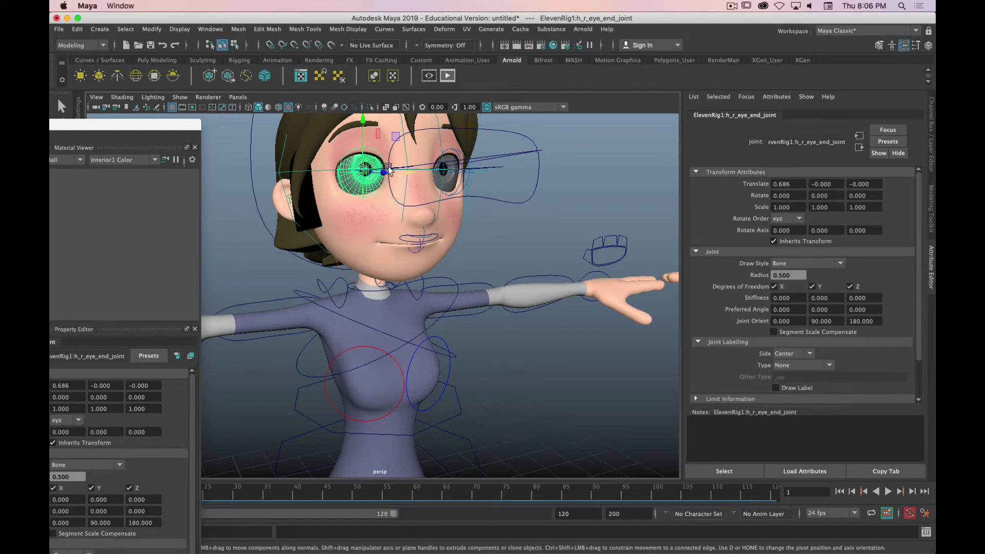
key("Escape")
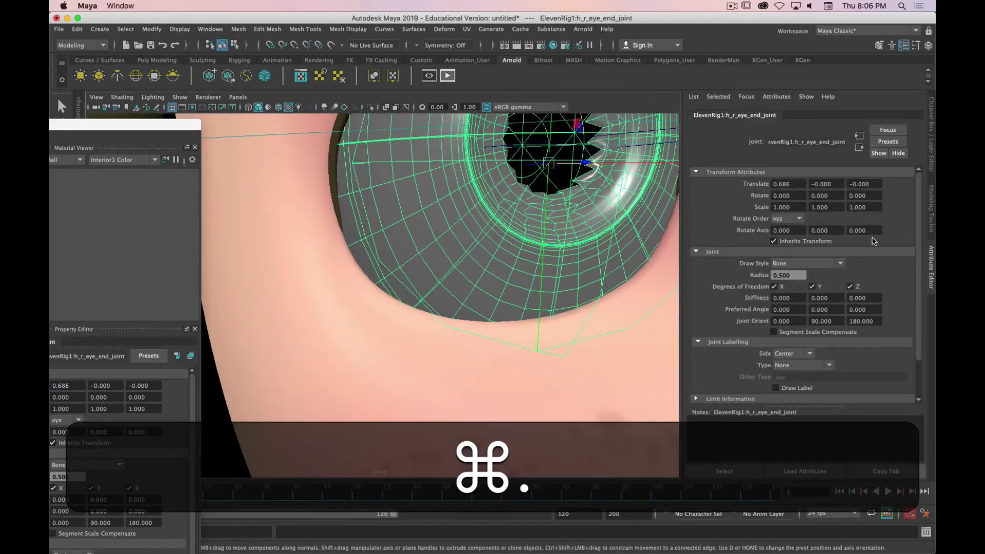
key("ctrl+a")
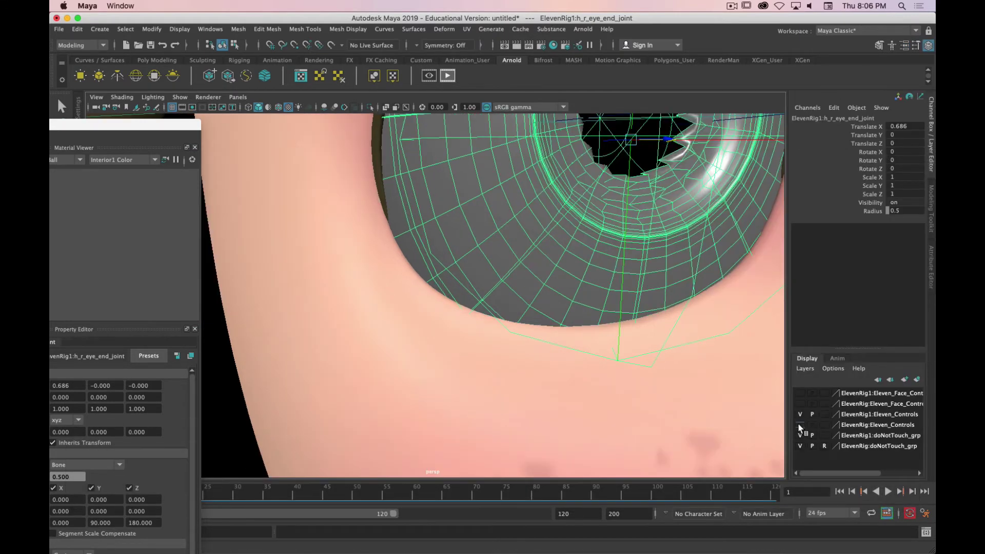
Toggle the rig control layers' visibility and select the outer mesh of the character's right eye
left_click(800, 413)
scroll(701, 343, "down", 5)
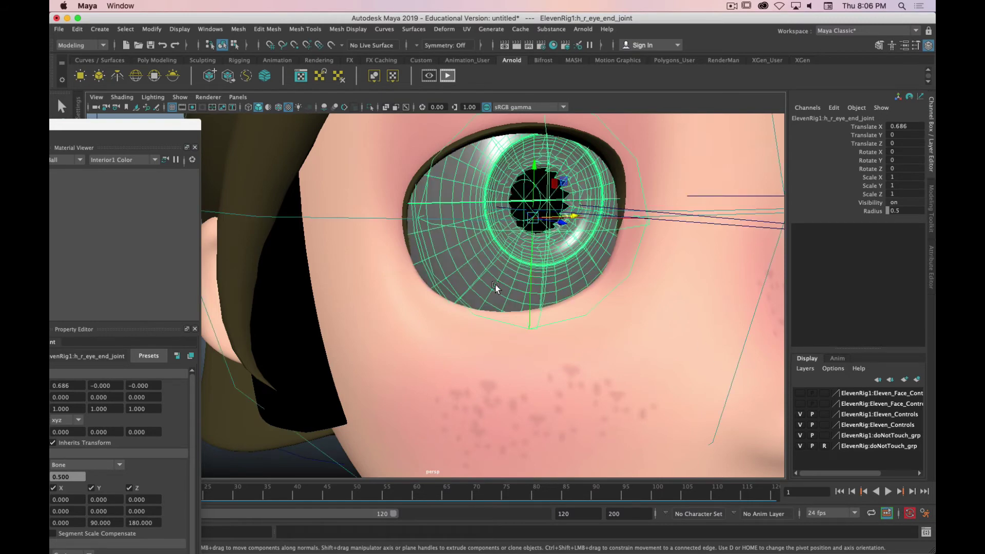
left_click(464, 226)
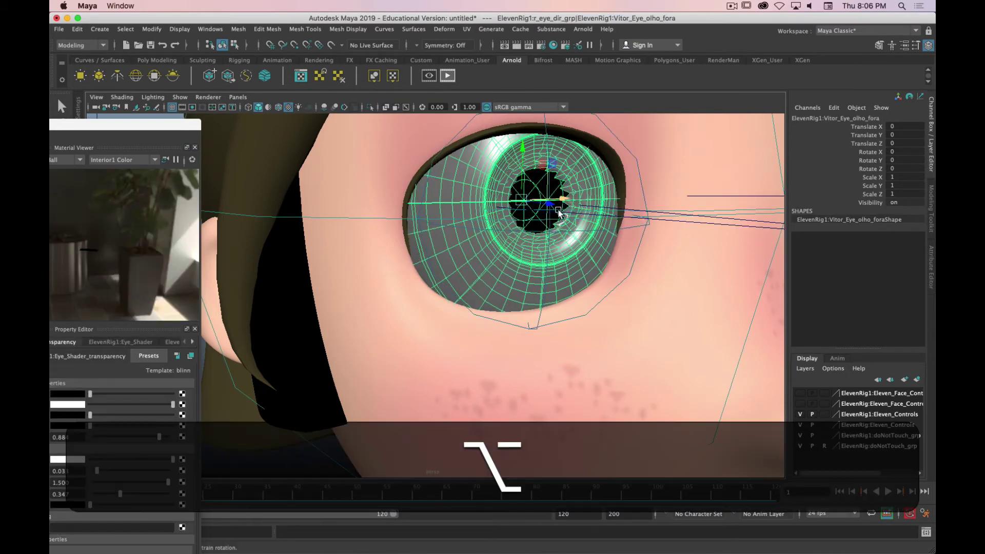
Bring Hypershade back into view with larger swatches and compare ElevenRig1's Eye_Shader and Eye_Shader_transparency materials
left_click_drag(569, 203, 555, 215, "alt")
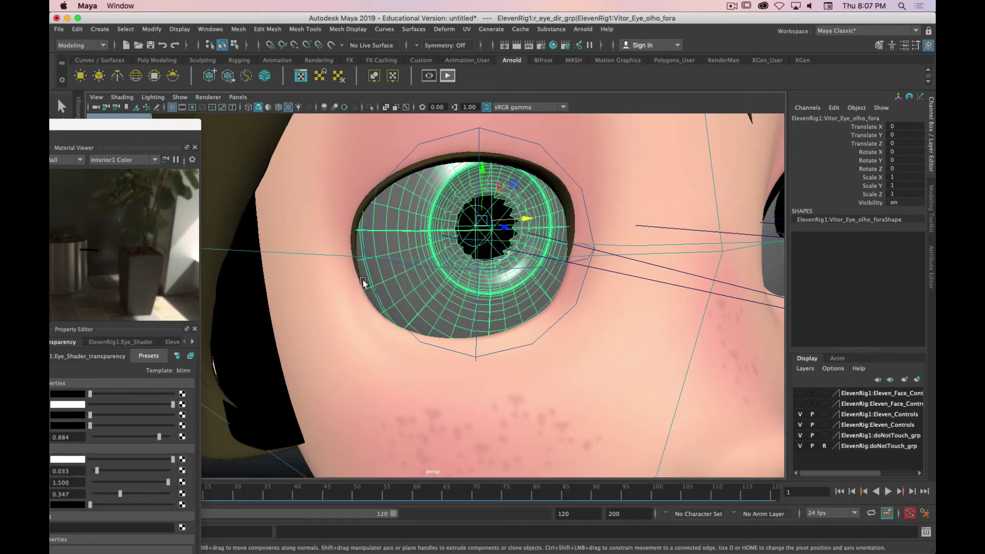
scroll(362, 232, "down", 3)
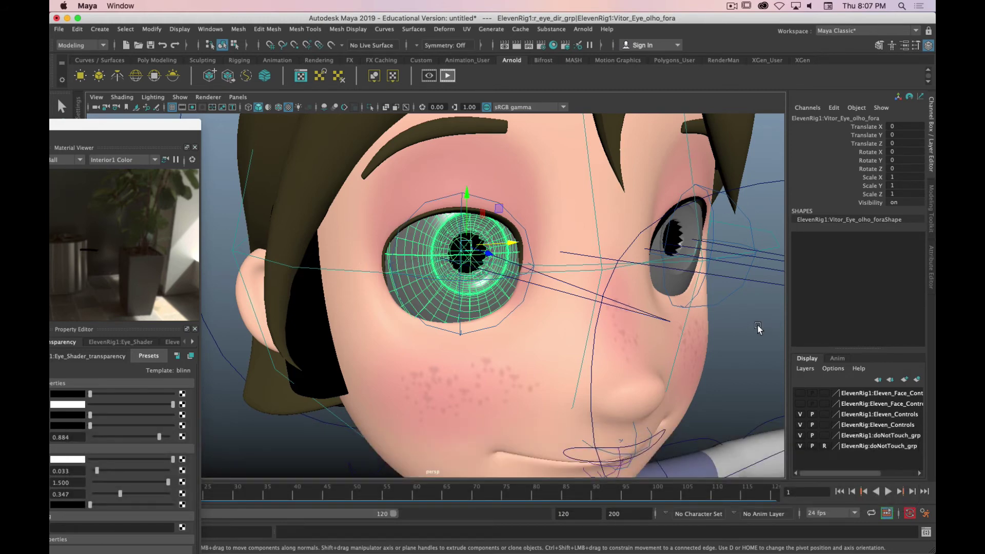
left_click_drag(49, 124, 507, 45)
left_click(193, 78)
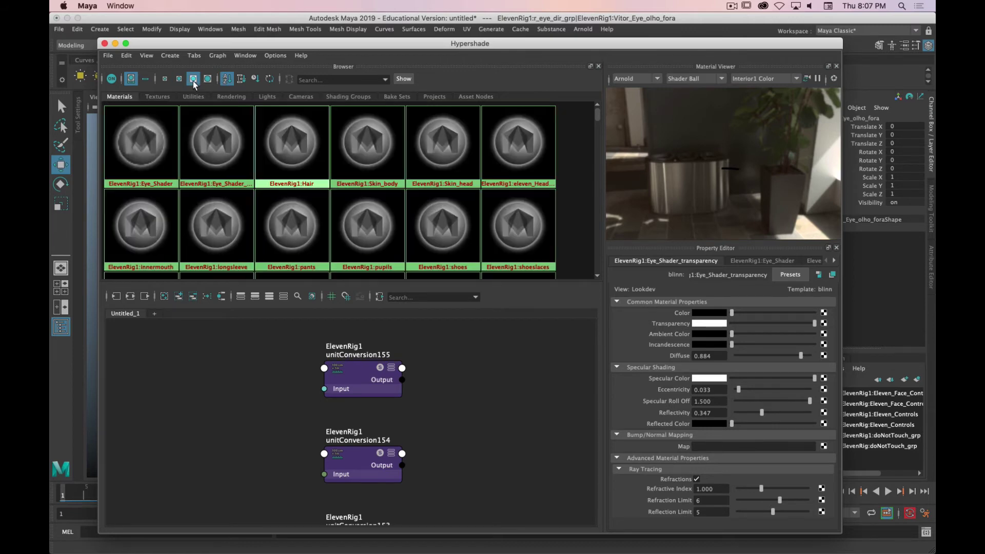
left_click(156, 176)
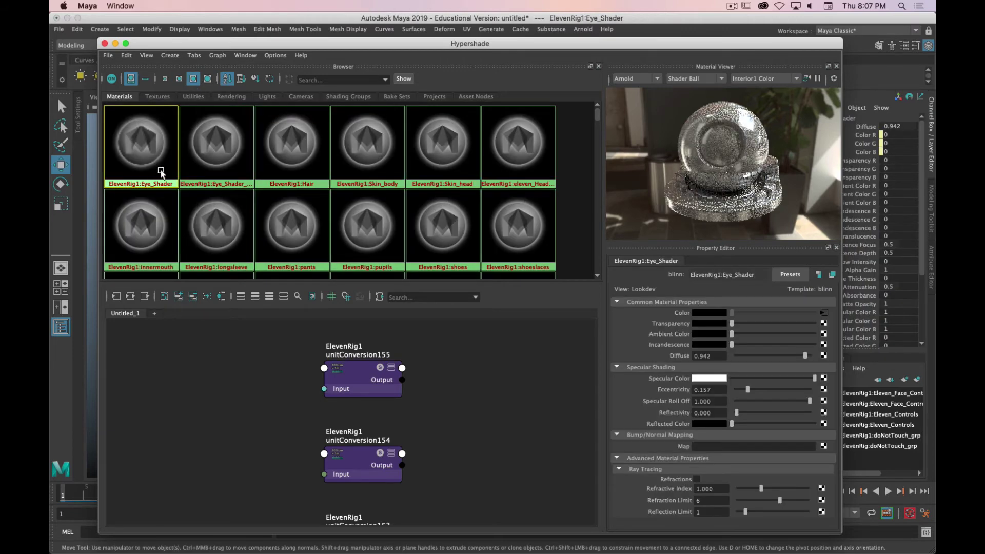
left_click(208, 152)
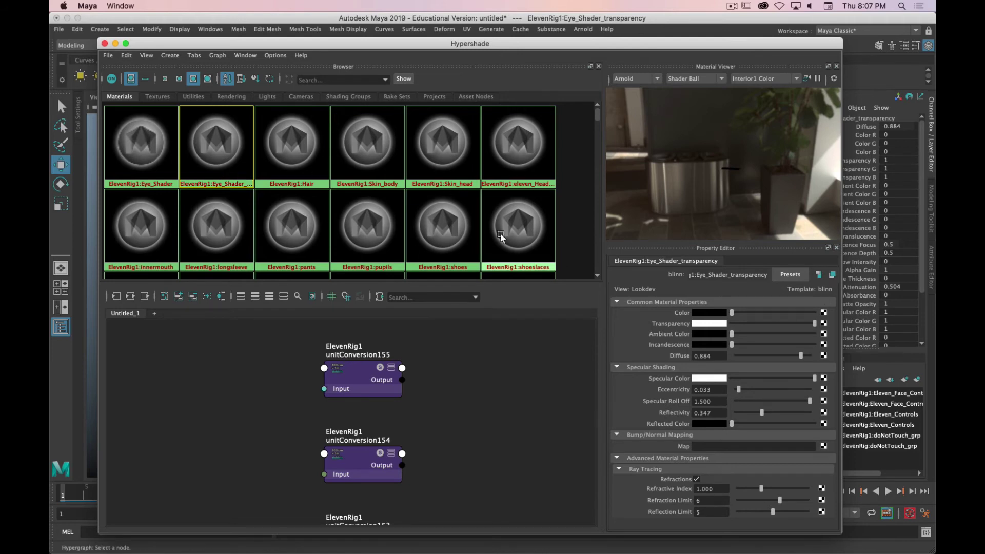
Load eye.01.jpg from the Eleven_Textures folder as the image of the color texture on ElevenRig1's Eye_Shader
left_click(149, 146)
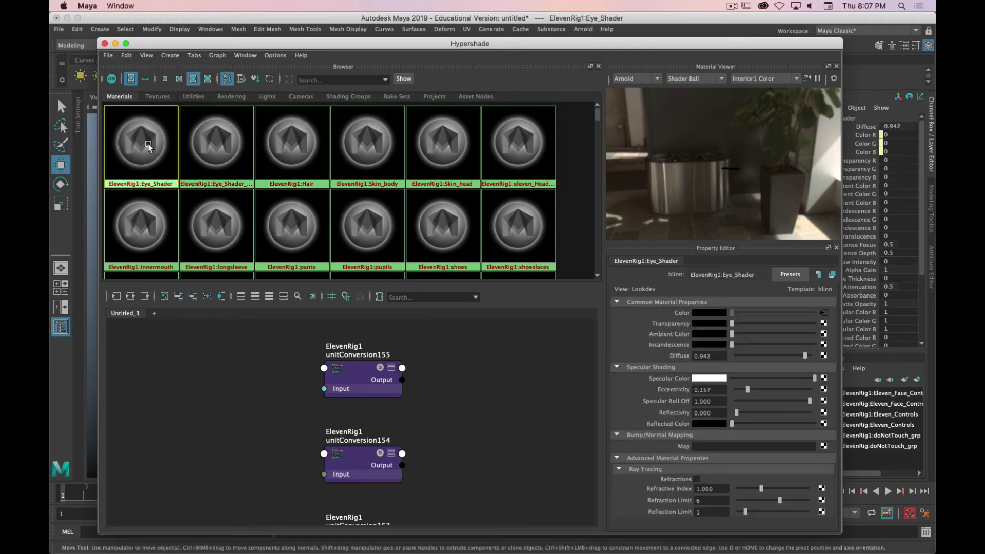
left_click(824, 313)
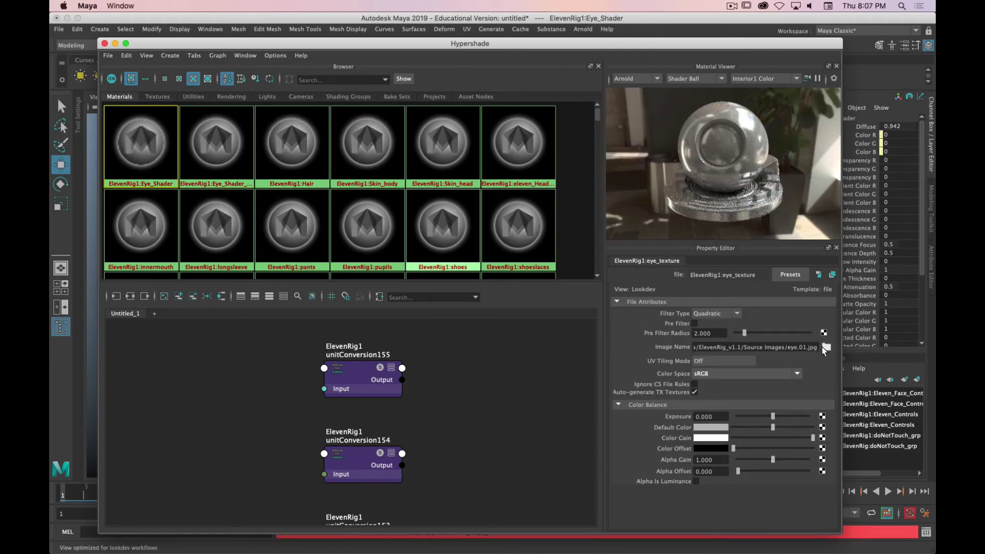
left_click(825, 347)
left_click(468, 196)
double_click(468, 196)
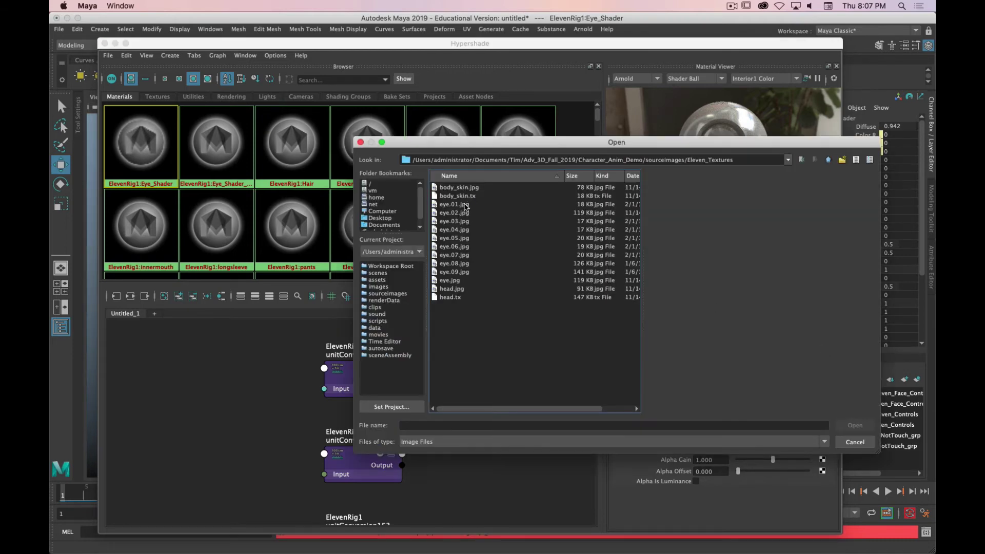
left_click(458, 205)
left_click(855, 424)
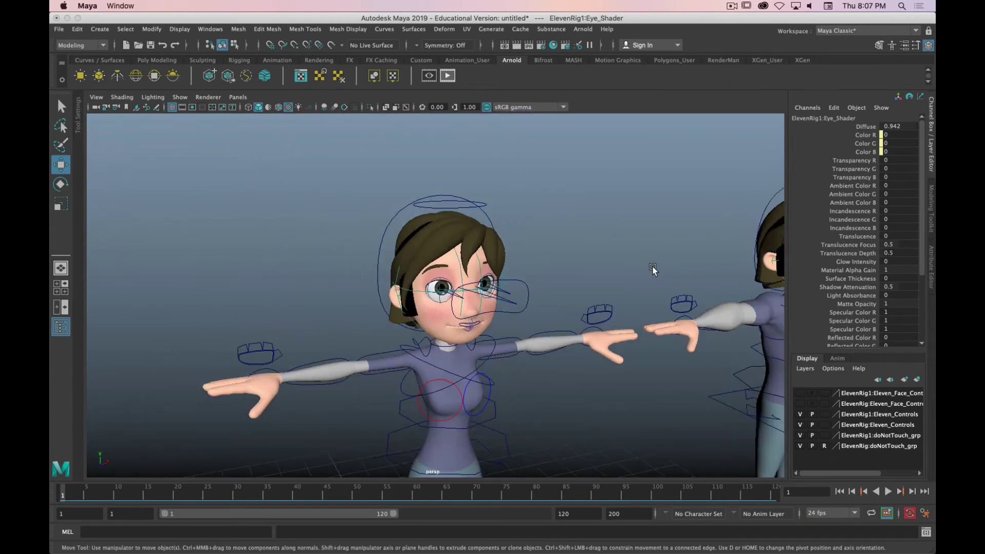
Move Hypershade out of the way and examine the eyes of both characters in the perspective view
left_click_drag(652, 267, 893, 462, "alt")
left_click(824, 435)
left_click(823, 435)
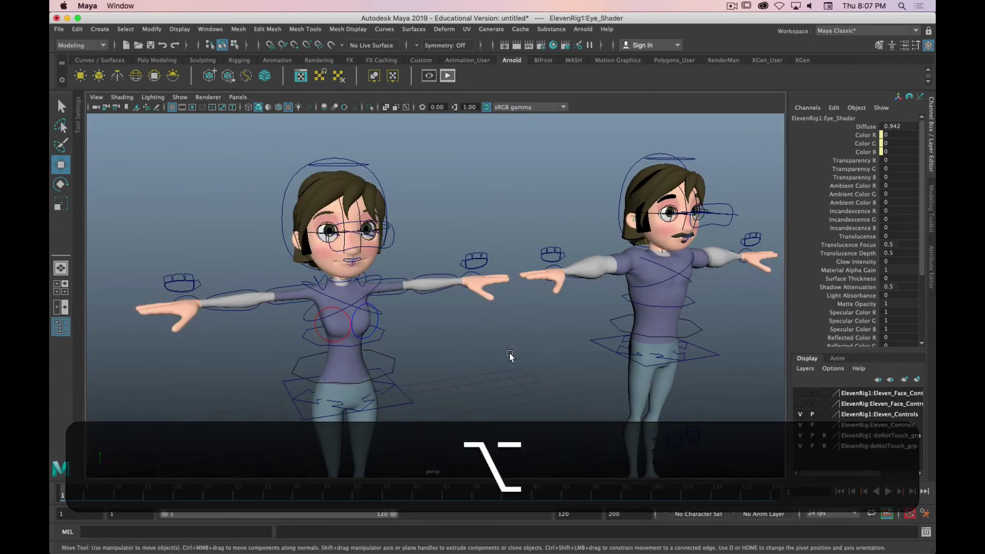
left_click_drag(505, 353, 487, 350, "alt")
scroll(489, 351, "up", 5)
scroll(490, 352, "down", 6)
middle_click_drag(528, 363, 523, 314, "alt")
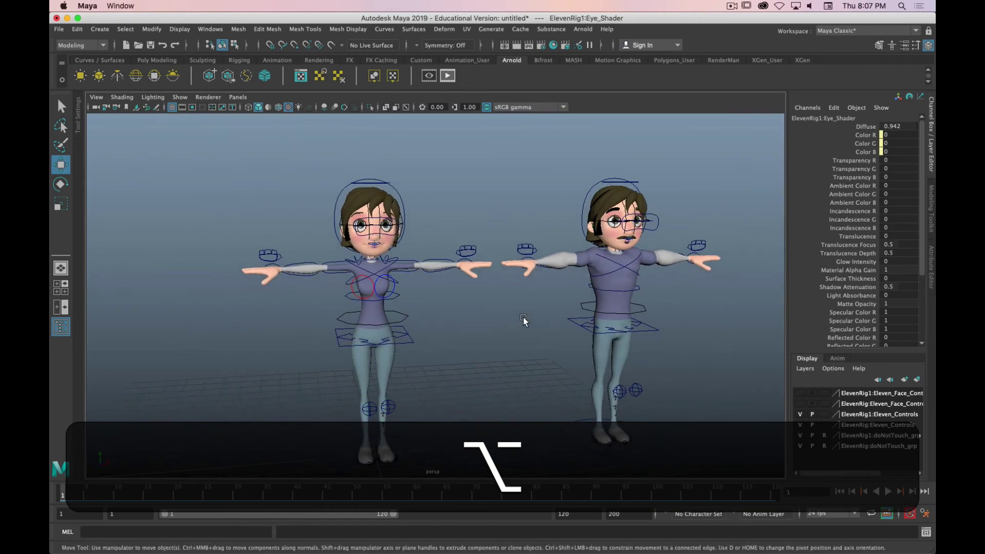
Bring Hypershade back, graph ElevenRig1's Eye_Shader network and look through the materials of both rigs
left_click_drag(579, 553, 637, 88)
scroll(394, 238, "down", 3)
right_click_drag(394, 238, 414, 254)
scroll(429, 249, "down", 4)
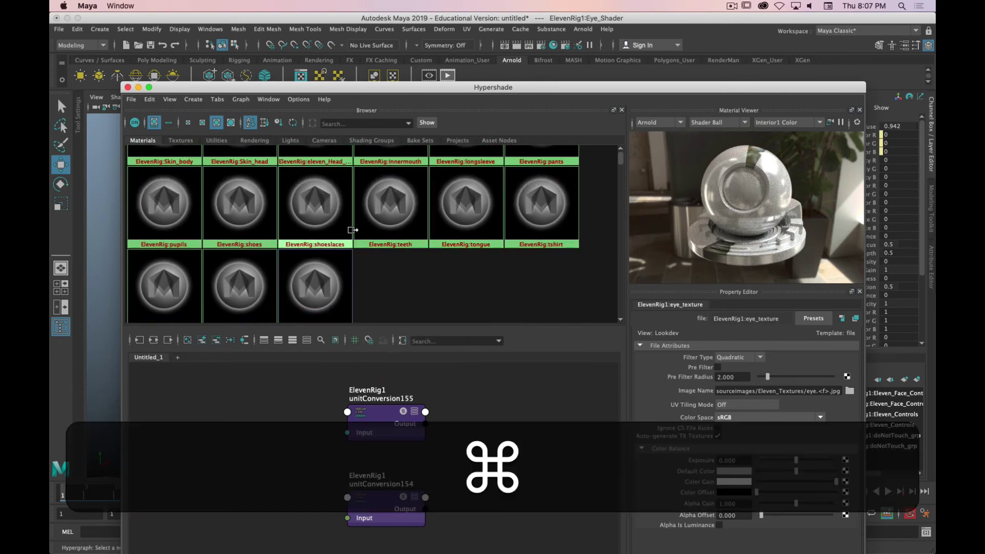
key("super+period")
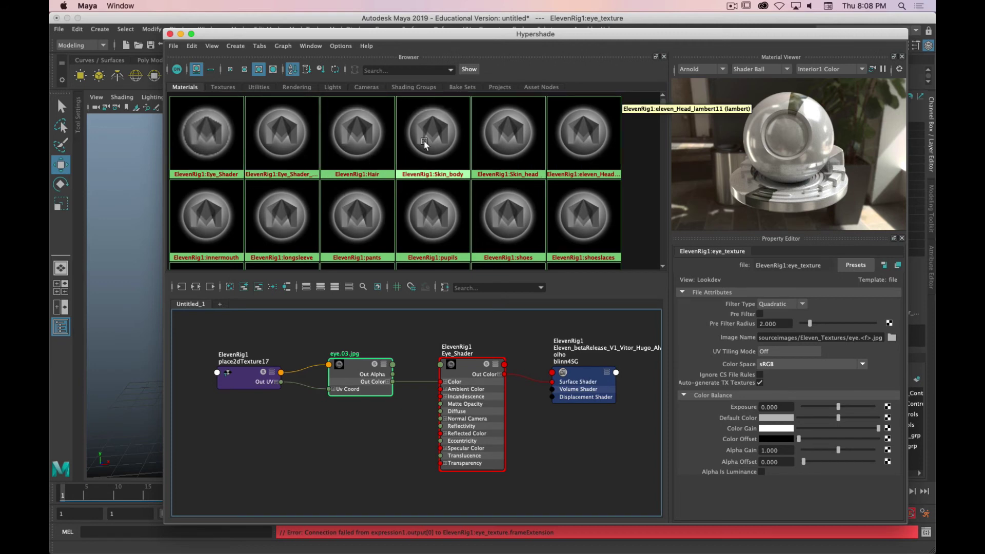
right_click_drag(438, 134, 395, 151)
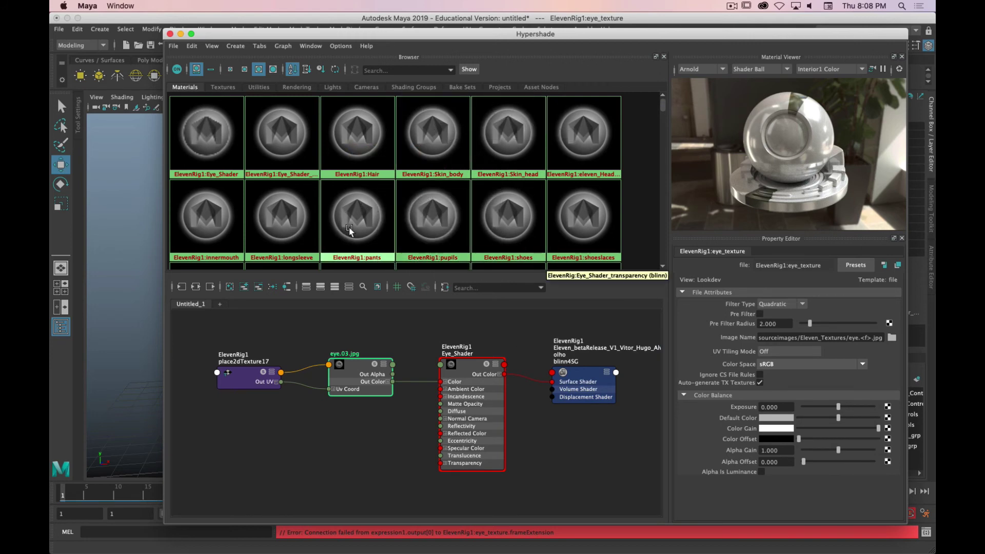
scroll(419, 207, "down", 3)
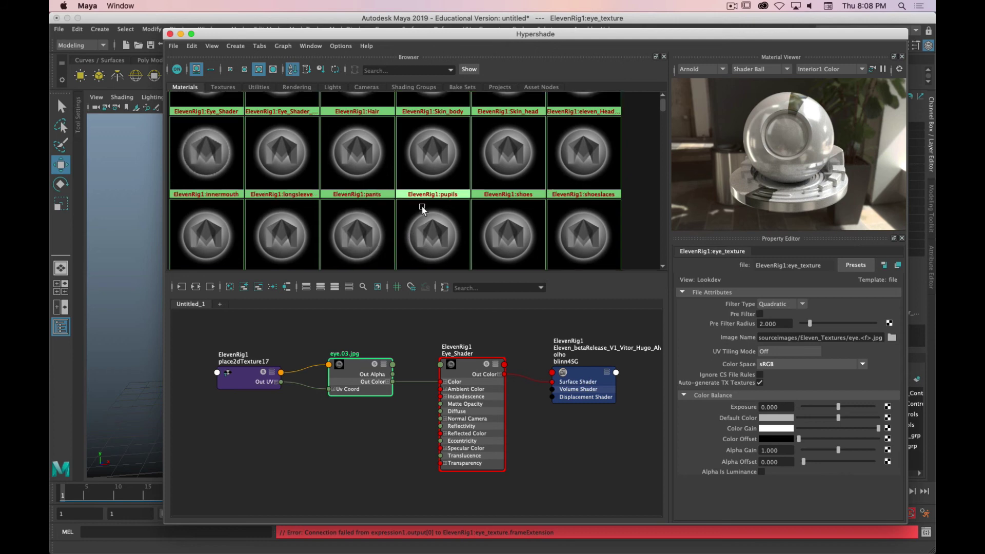
Recolor ElevenRig1's pants material dark olive brown, with hue 42.207, saturation 0.690 and value about 0.219
left_click(364, 161)
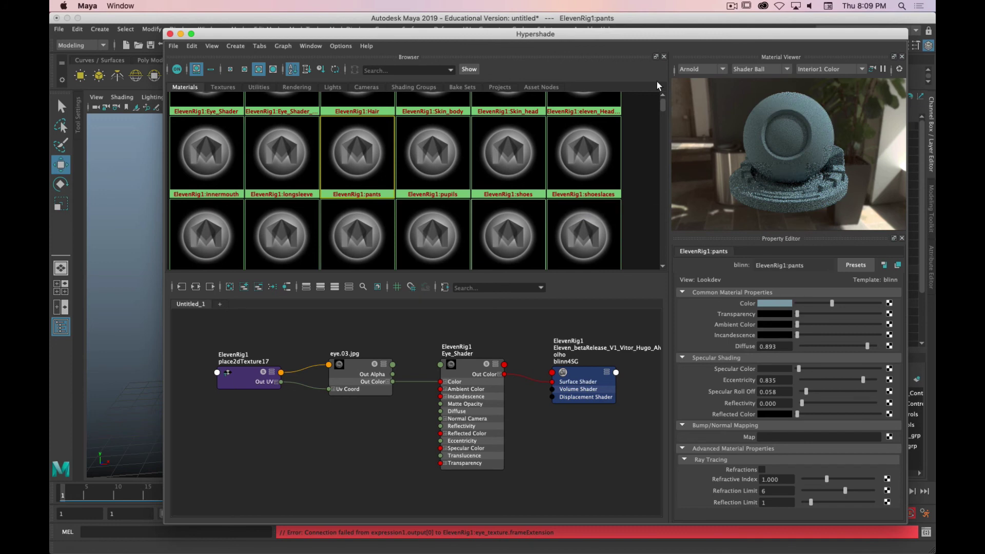
left_click_drag(598, 36, 51, 23)
left_click(171, 292)
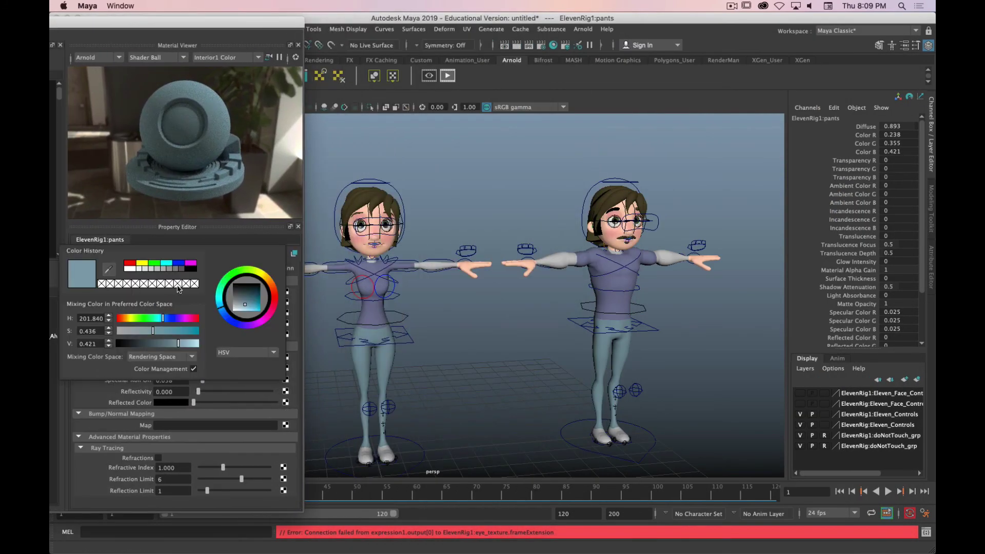
left_click_drag(167, 321, 129, 324)
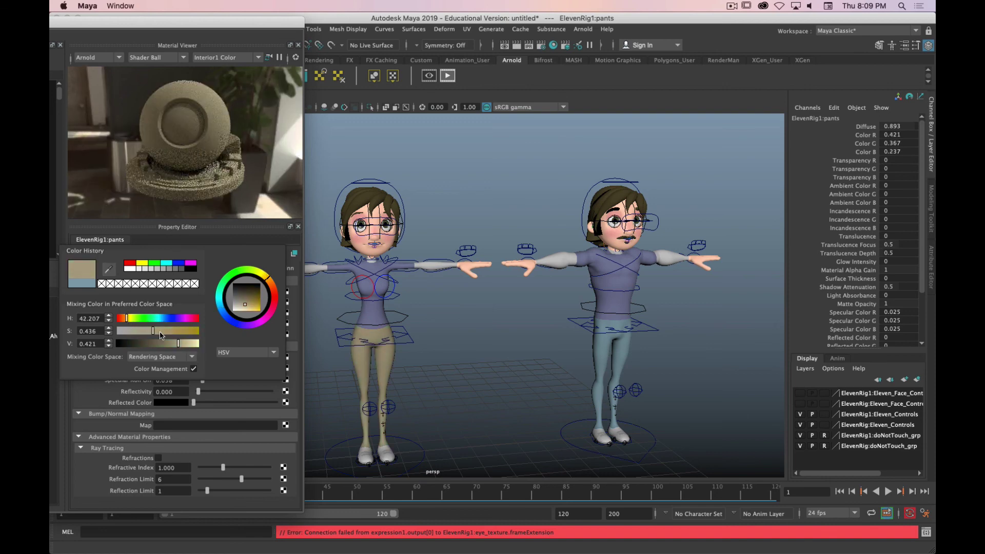
mouse_move(160, 334)
left_mouse_down()
mouse_move(174, 331)
mouse_move(163, 343)
left_mouse_up()
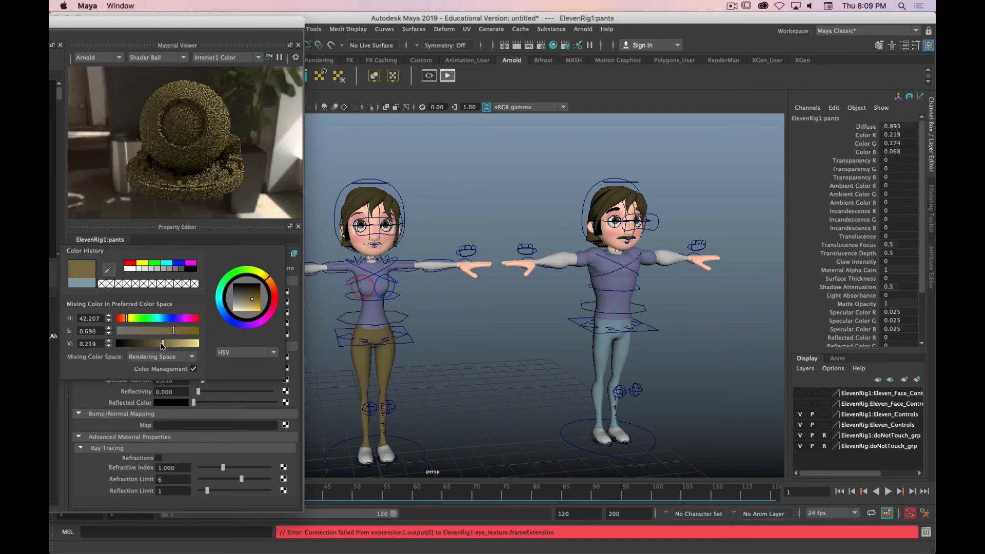